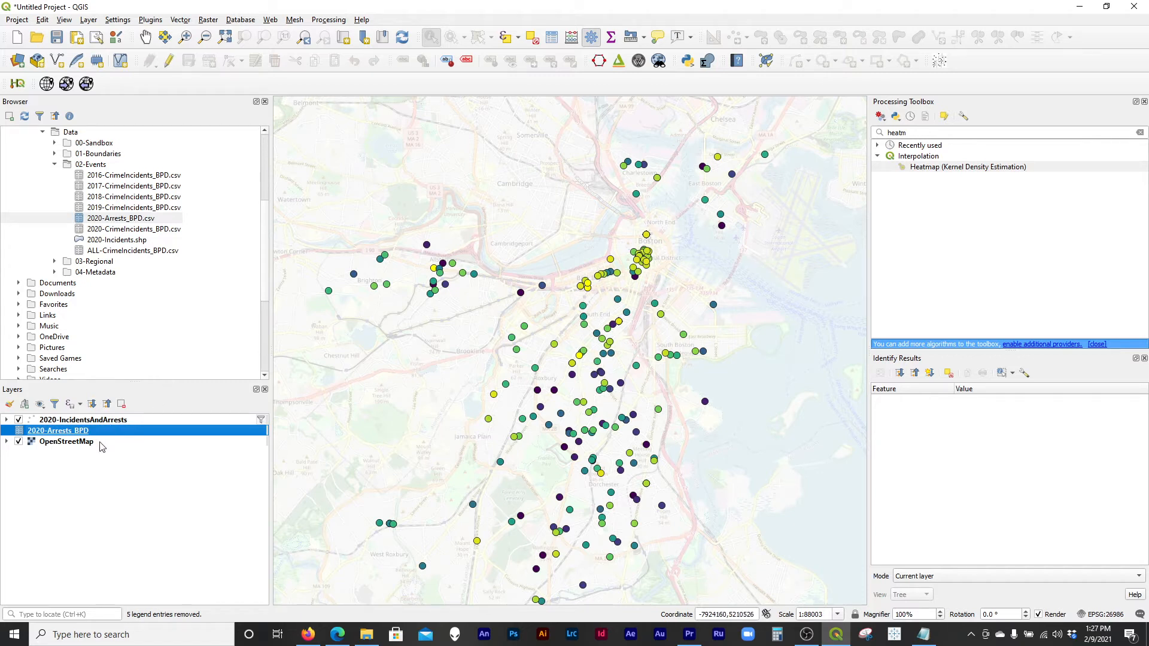
# Remove the 2020-Arrests_BPD table layer from the project.
pyautogui.click(90, 443)
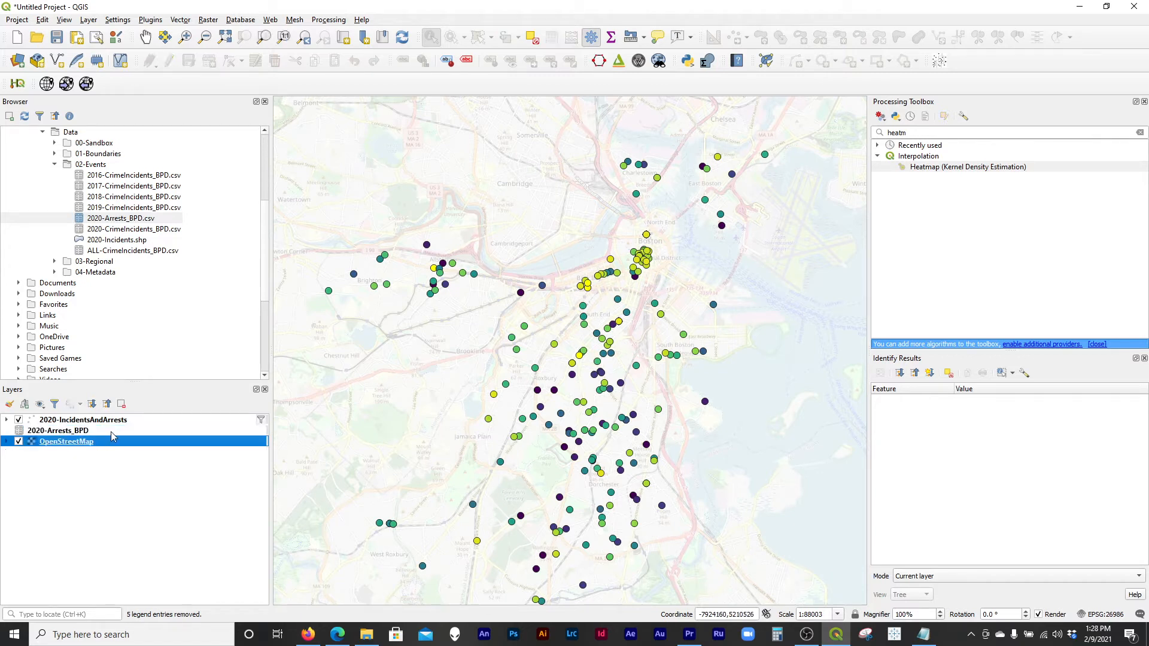
pyautogui.rightClick(83, 431)
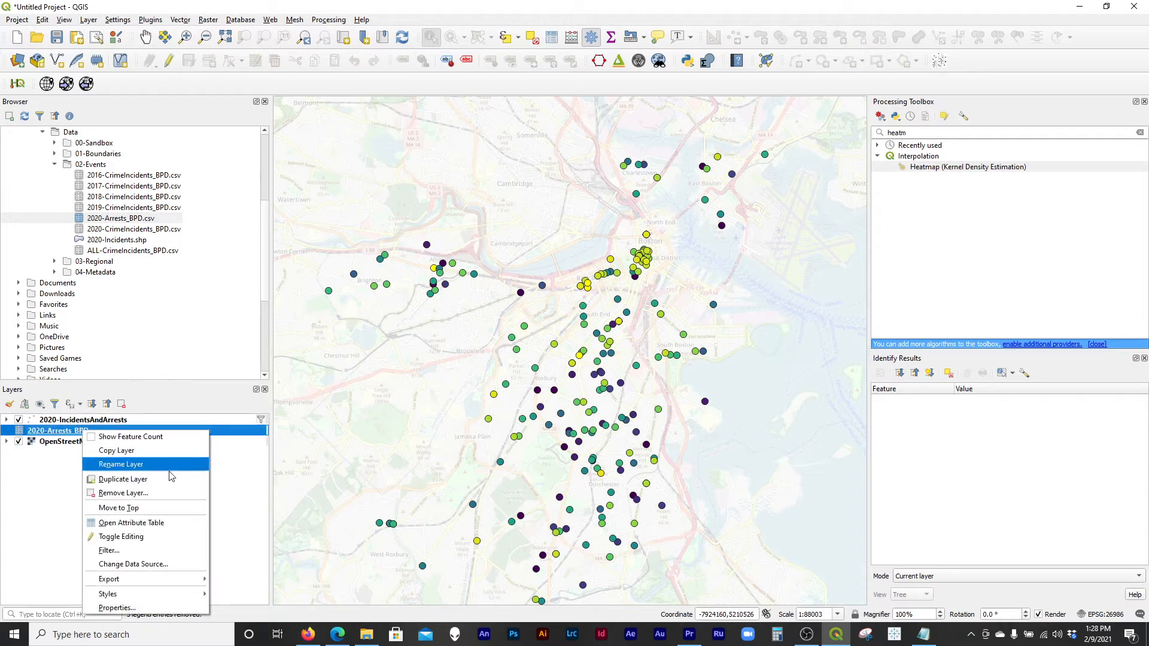
pyautogui.click(124, 493)
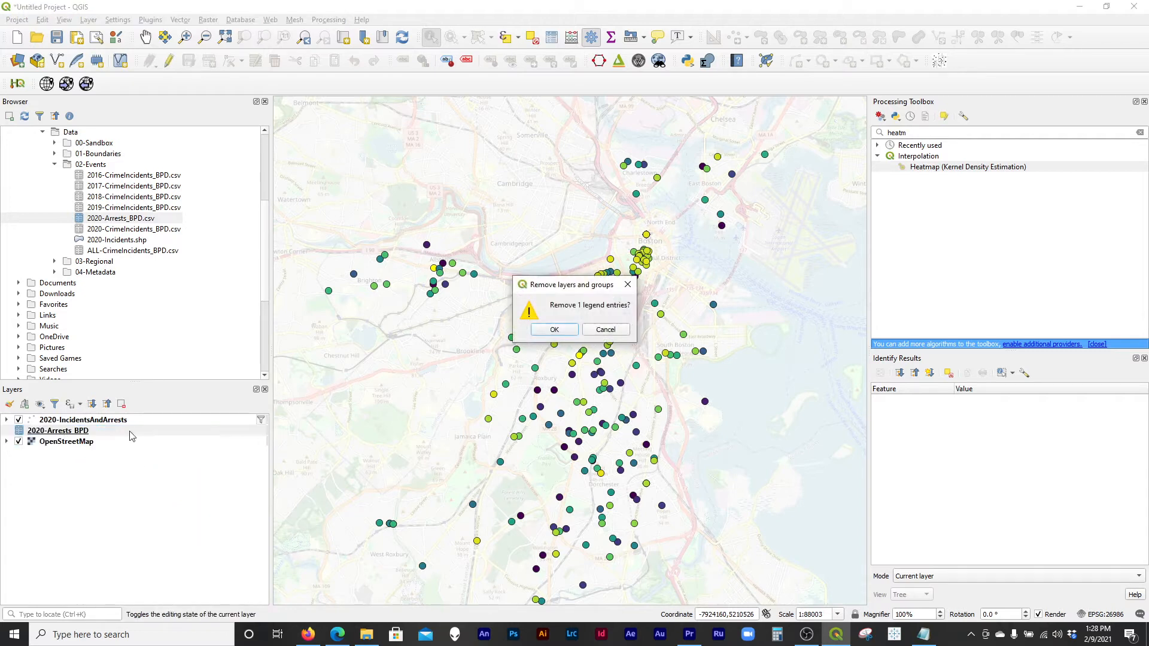
pyautogui.click(560, 330)
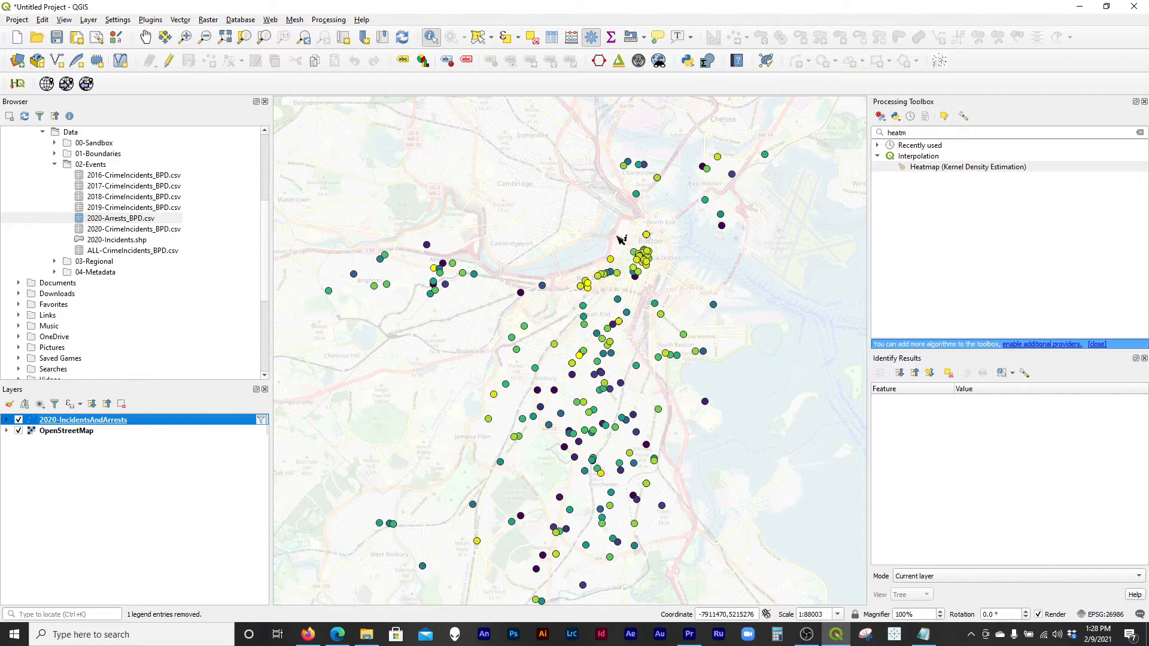
# Examine the legend categories of the 2020-IncidentsAndArrests layer.
pyautogui.click(7, 421)
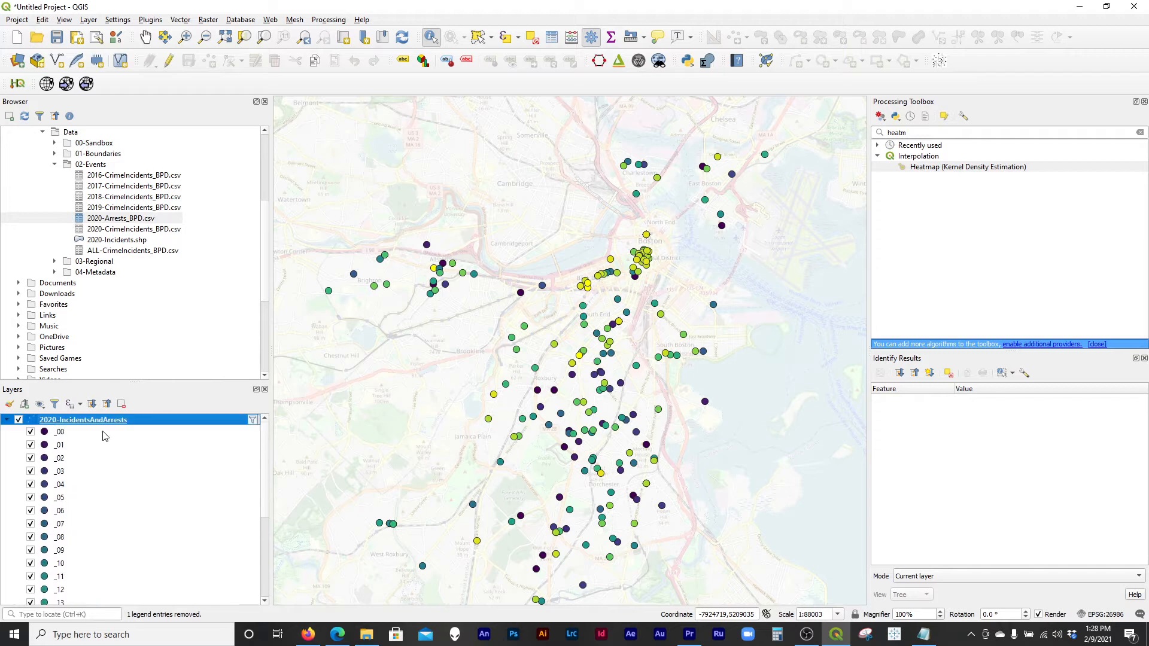
pyautogui.scroll(-4, 107, 550)
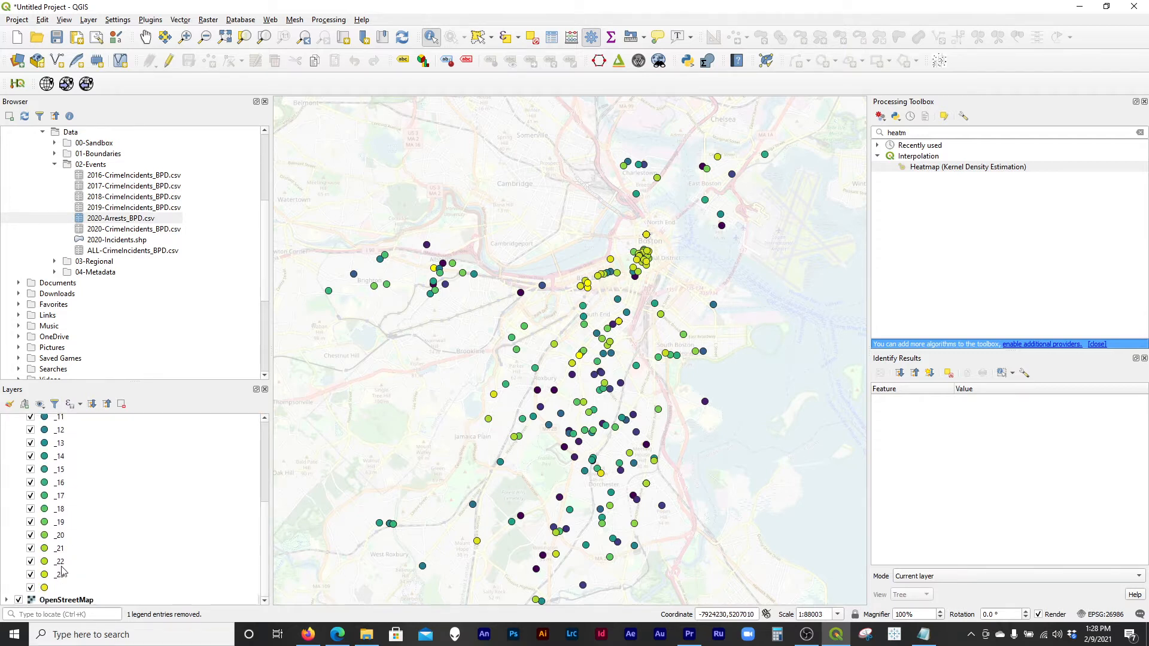
pyautogui.scroll(5, 59, 496)
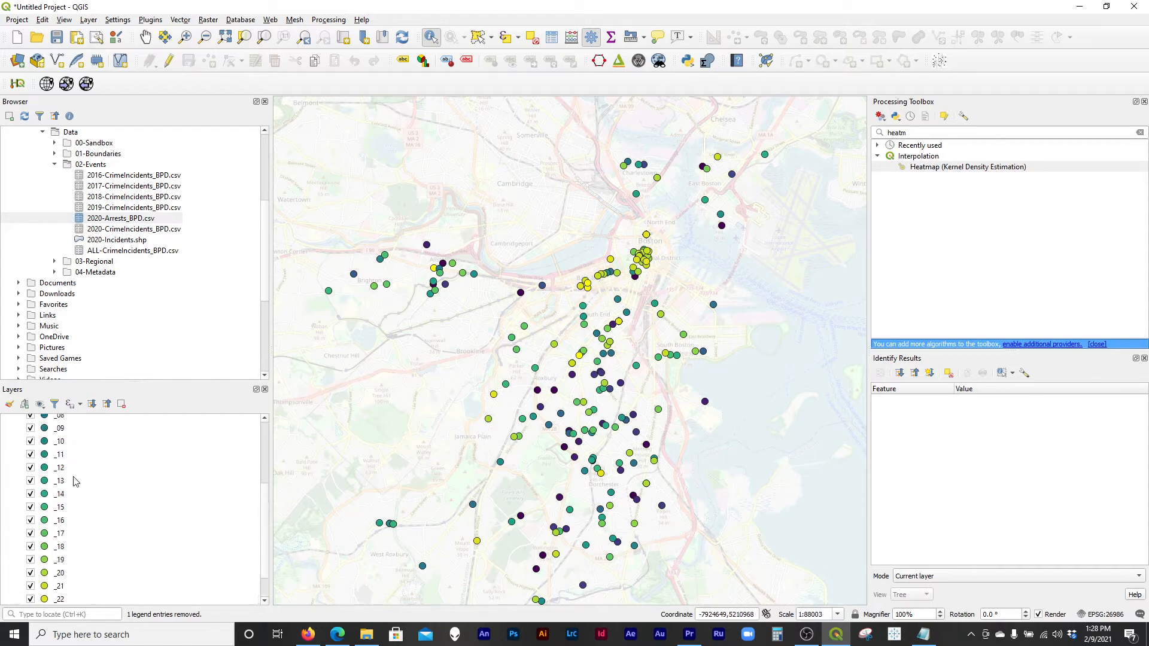
pyautogui.click(7, 421)
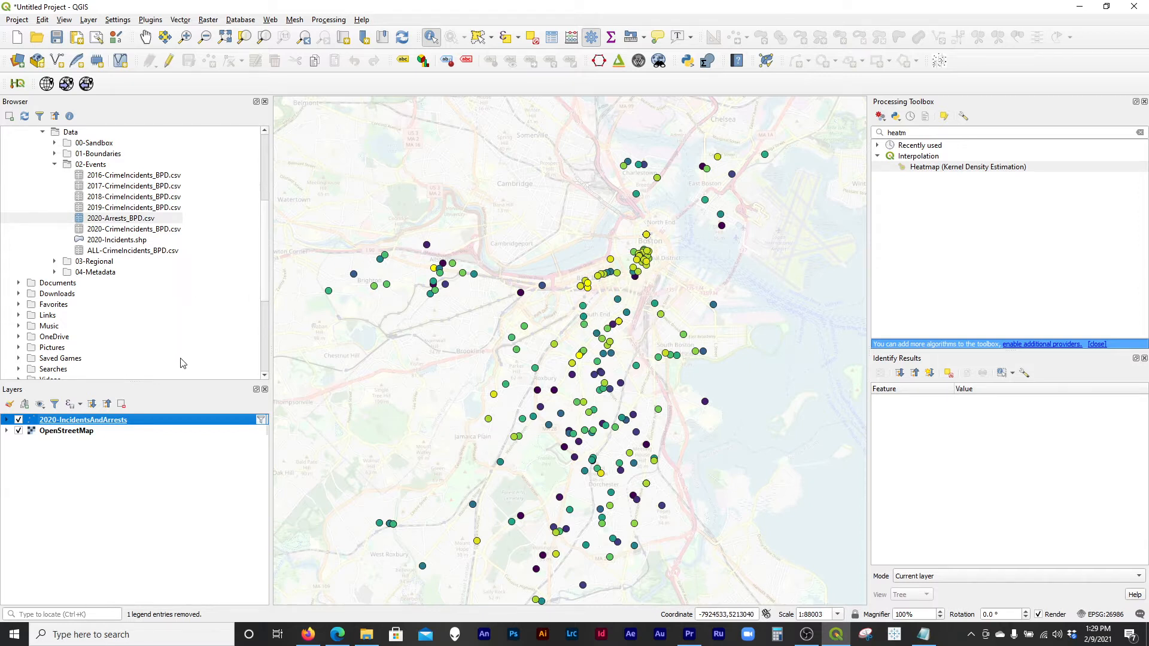
# Clear the provider feature filter of the 2020-IncidentsAndArrests layer and apply the layer properties.
pyautogui.doubleClick(128, 421)
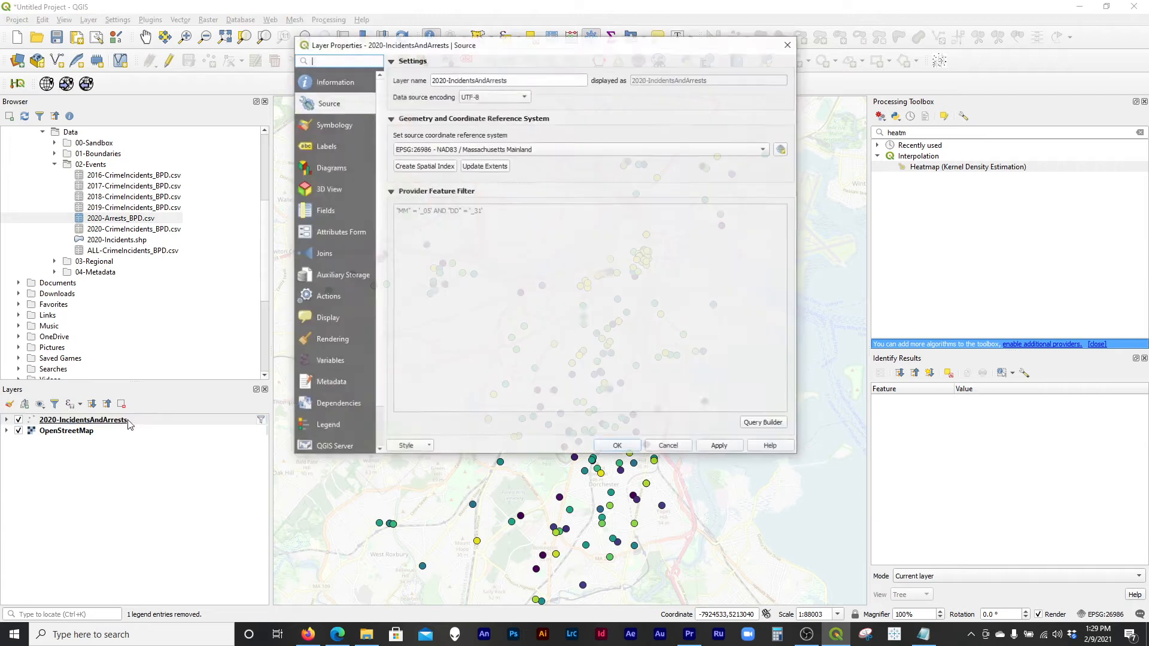
pyautogui.click(771, 426)
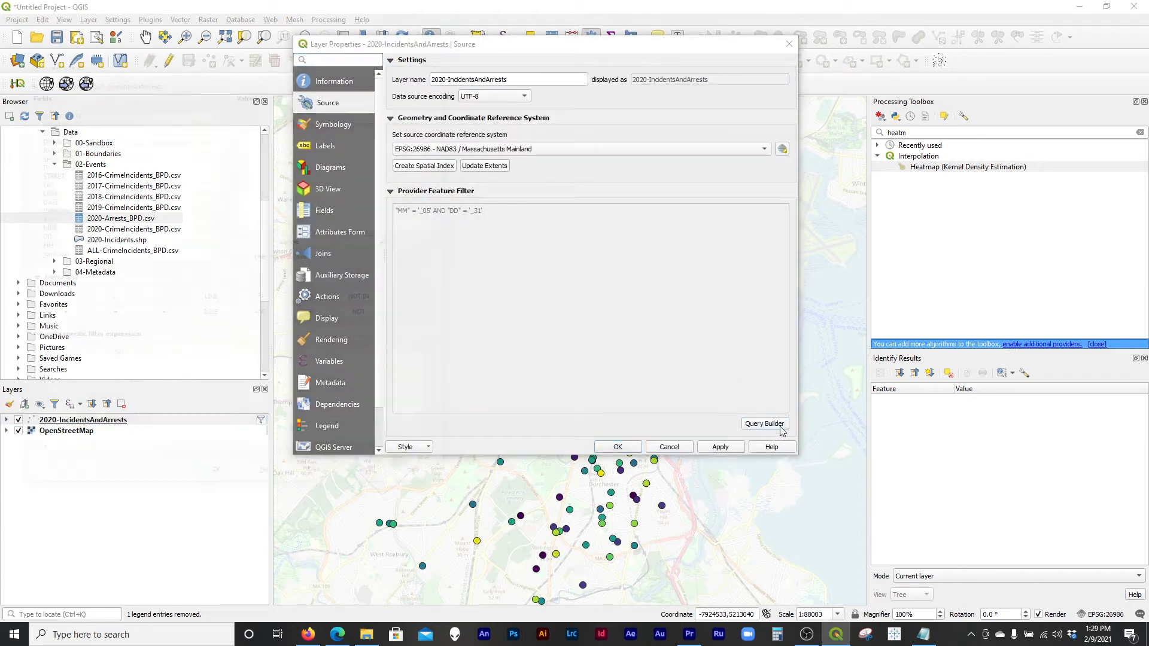
pyautogui.moveTo(209, 363); pyautogui.dragTo(0, 362)
pyautogui.press('Delete')
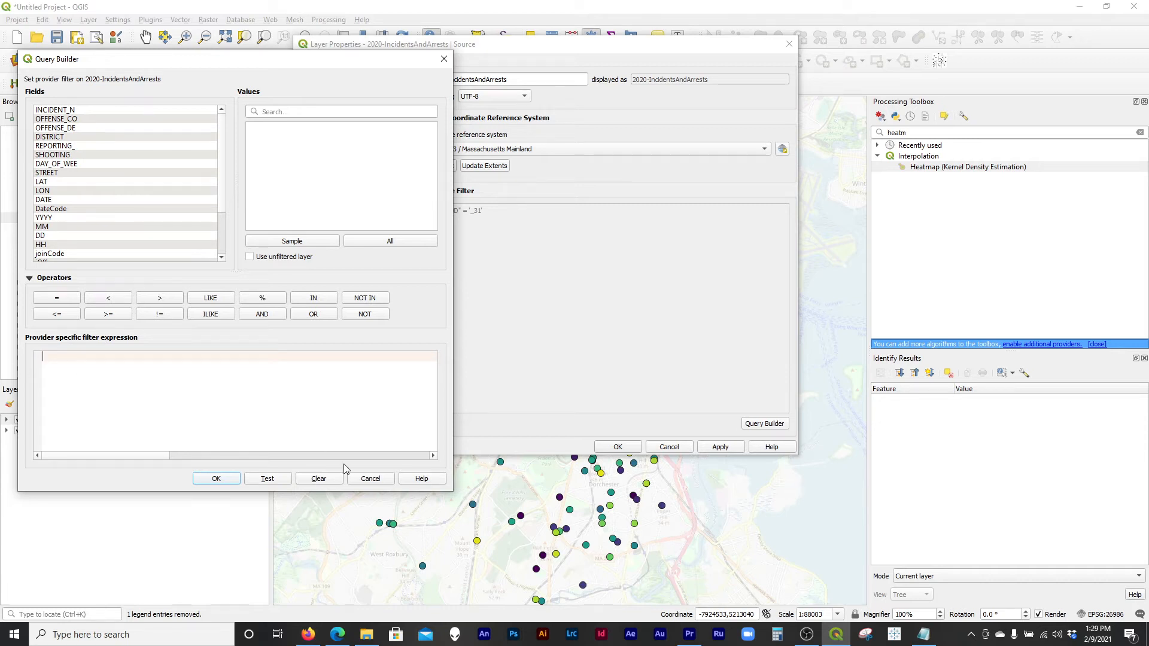
pyautogui.click(226, 479)
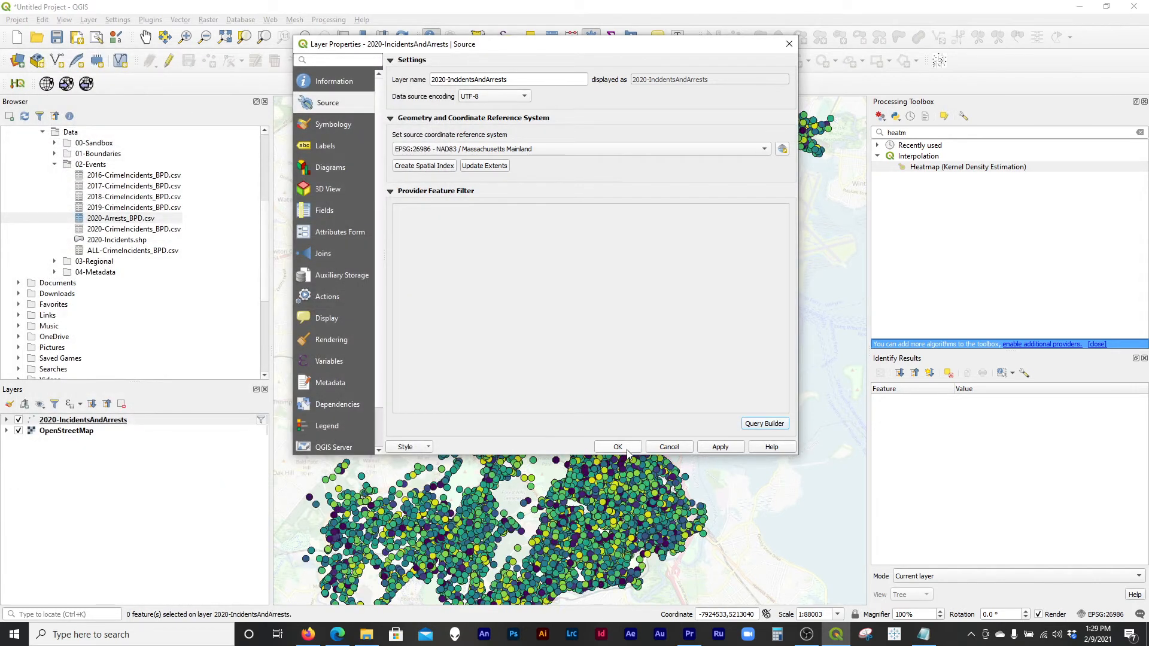
pyautogui.click(627, 452)
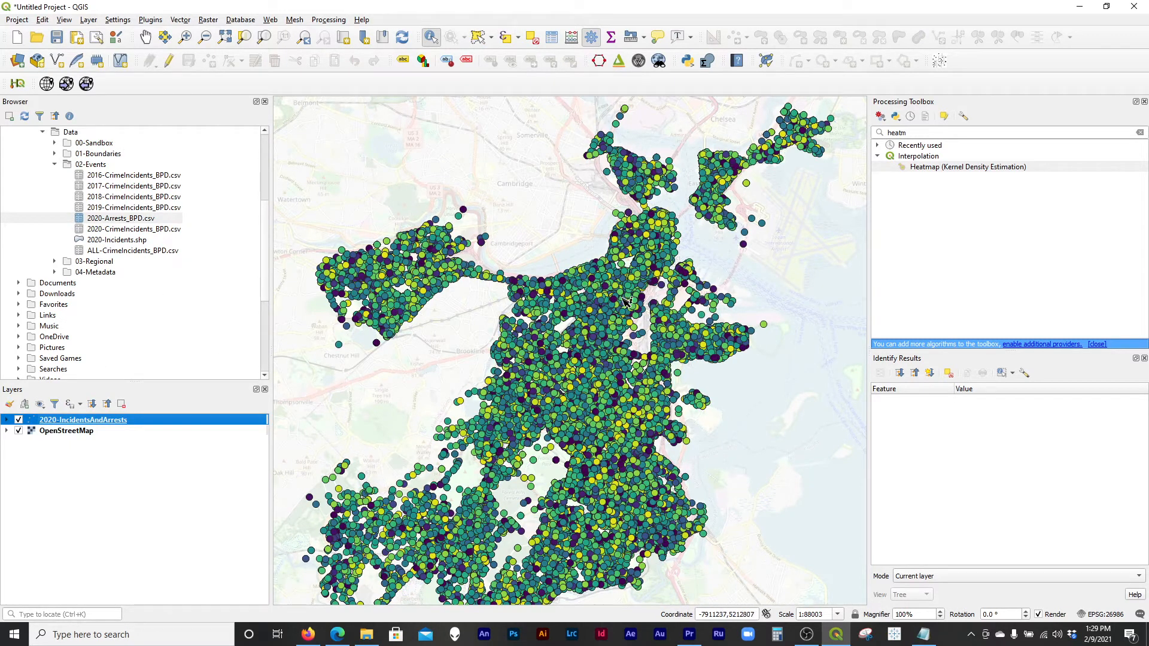
# Start a Select by Expression query on 2020-IncidentsAndArrests with the condition "MM" = '_05'.
pyautogui.click(504, 39)
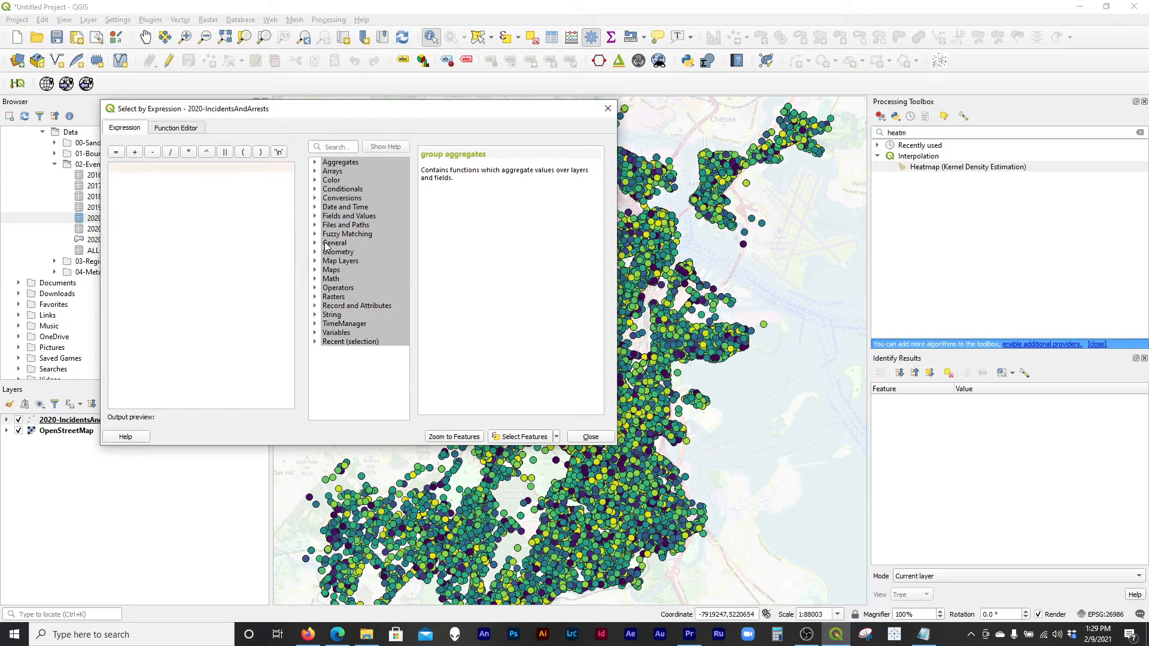
pyautogui.click(321, 217)
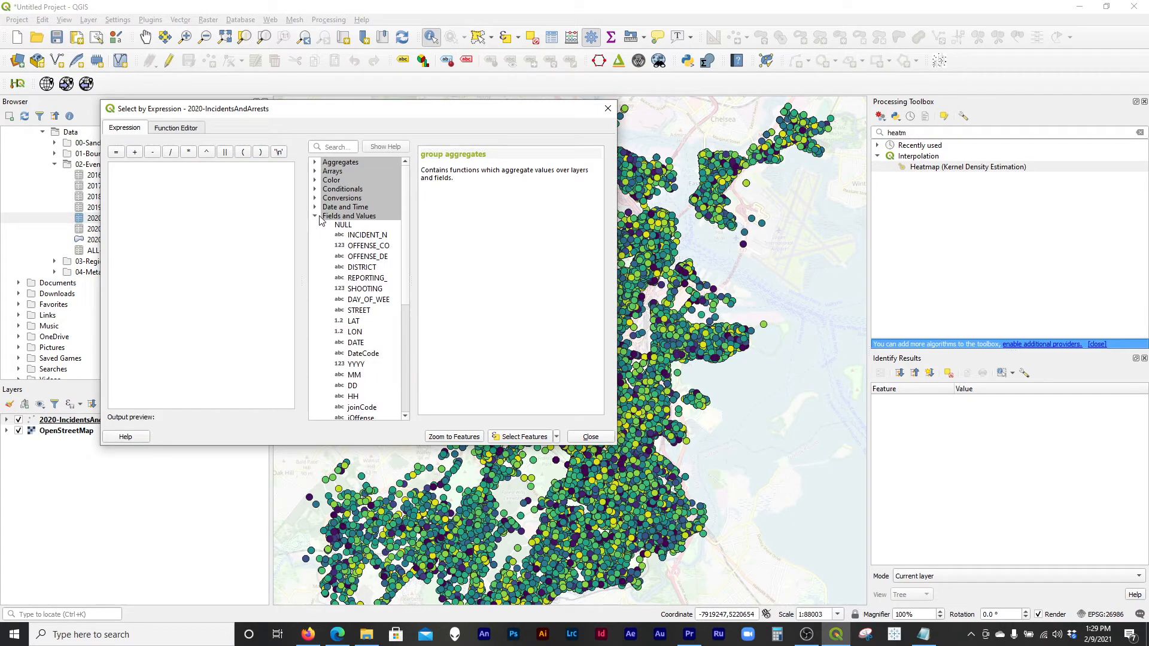
pyautogui.scroll(-3, 359, 274)
pyautogui.doubleClick(354, 292)
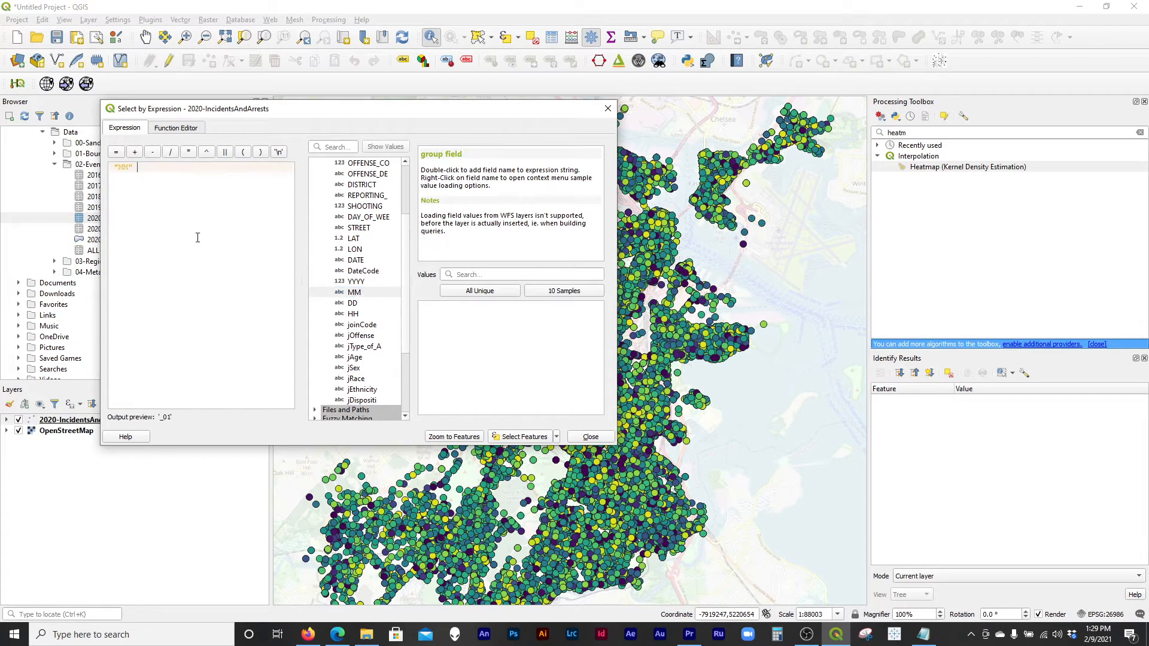
pyautogui.click(117, 153)
pyautogui.click(480, 291)
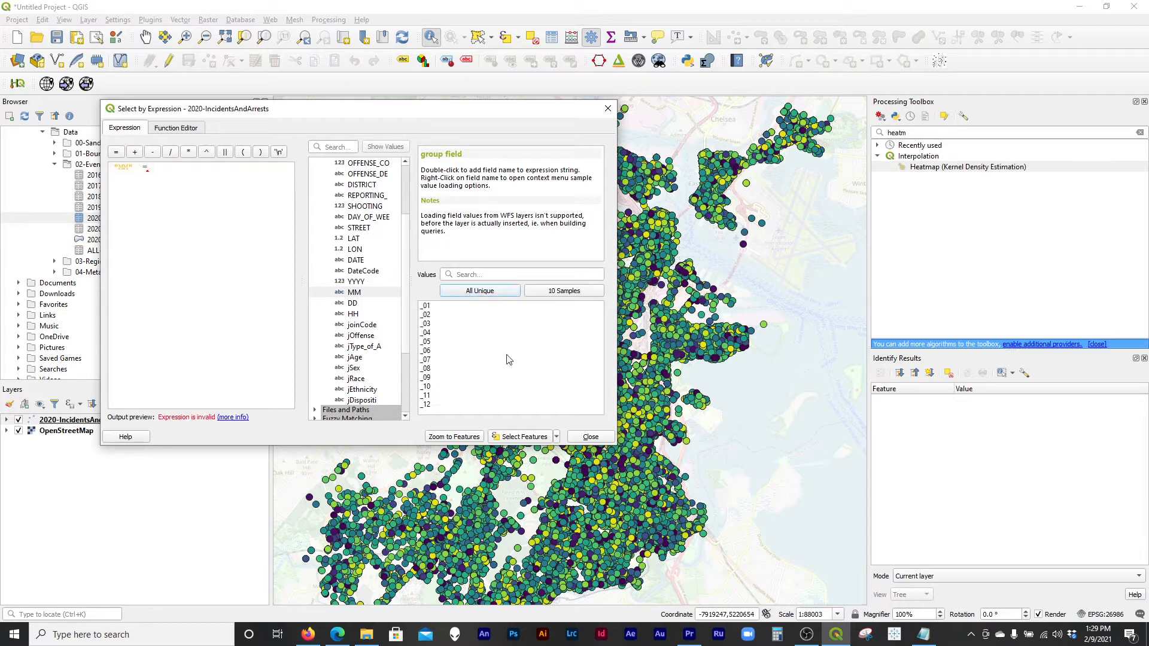
pyautogui.doubleClick(429, 343)
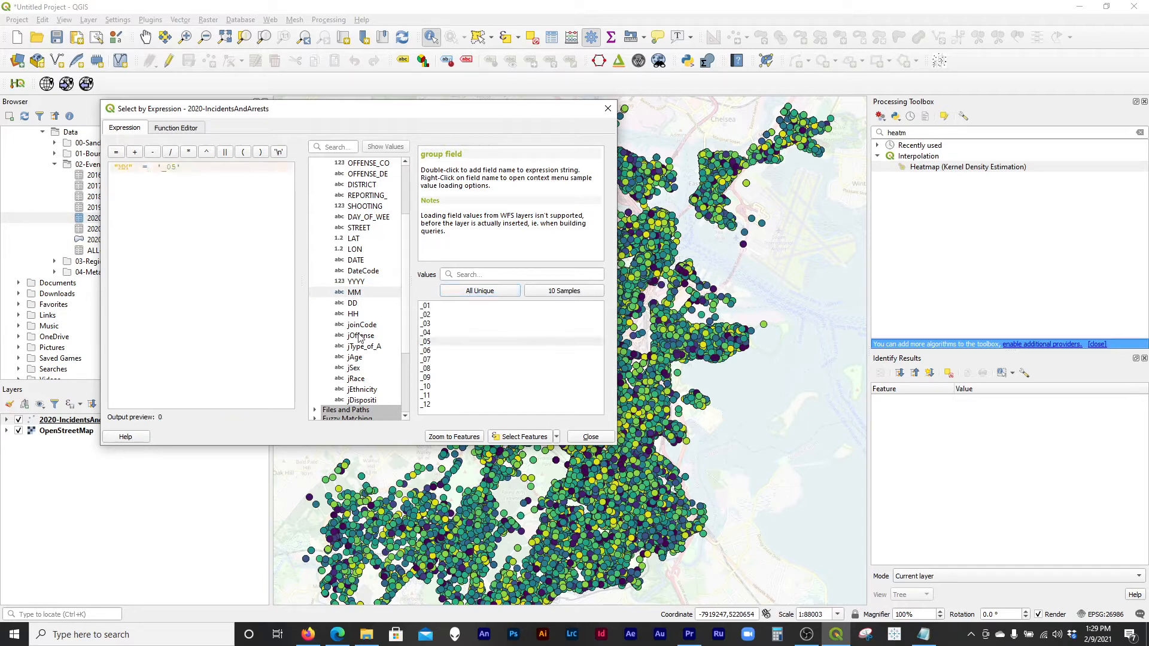
# Extend the expression with OR "MM" = '_06' and select the matching features.
pyautogui.write('OR')
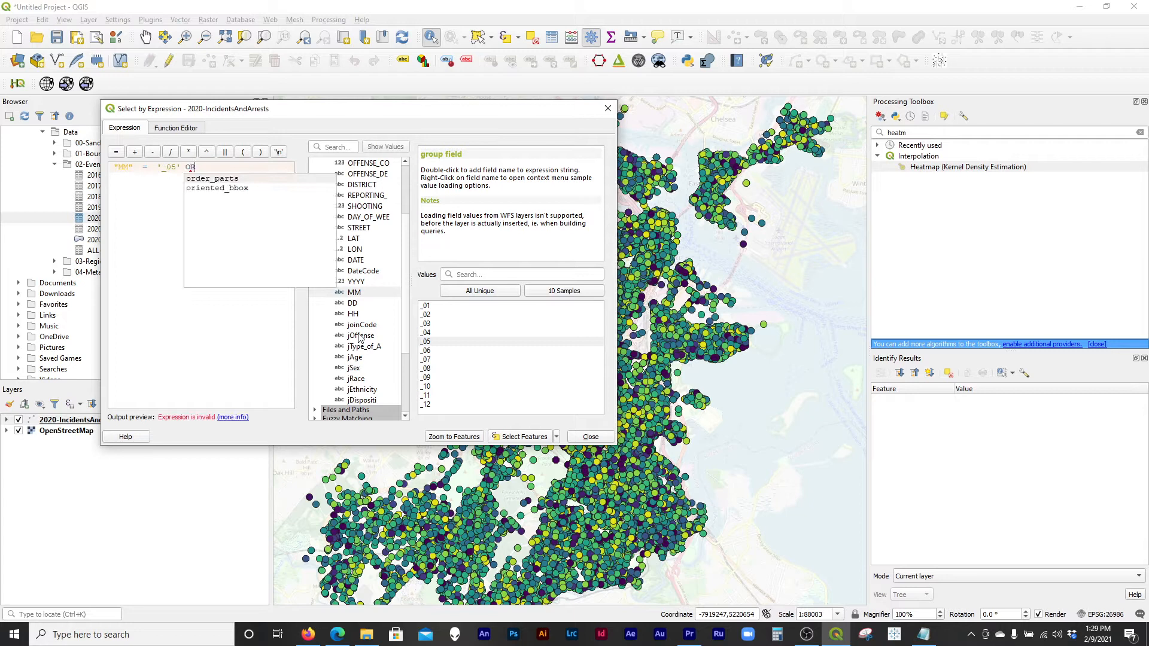
pyautogui.press('Return')
pyautogui.hotkey('ctrl', 'BackSpace')
pyautogui.write('OR')
pyautogui.press('Escape')
pyautogui.press('Return')
pyautogui.write('"MM"')
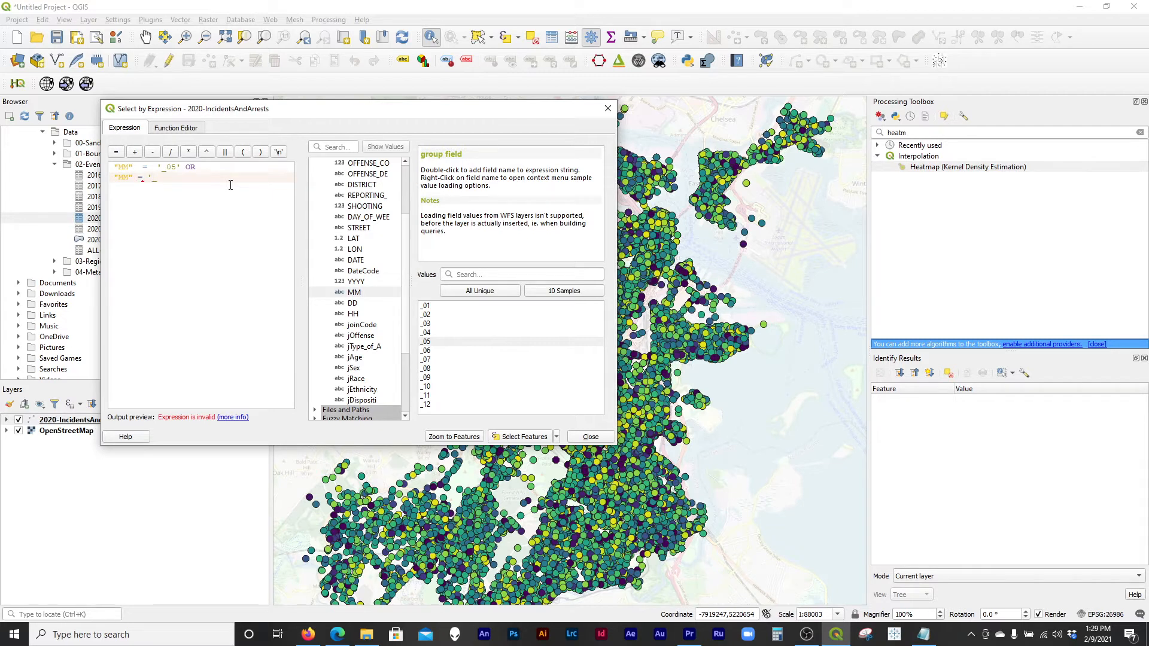
pyautogui.write("= '_06'")
pyautogui.click(524, 438)
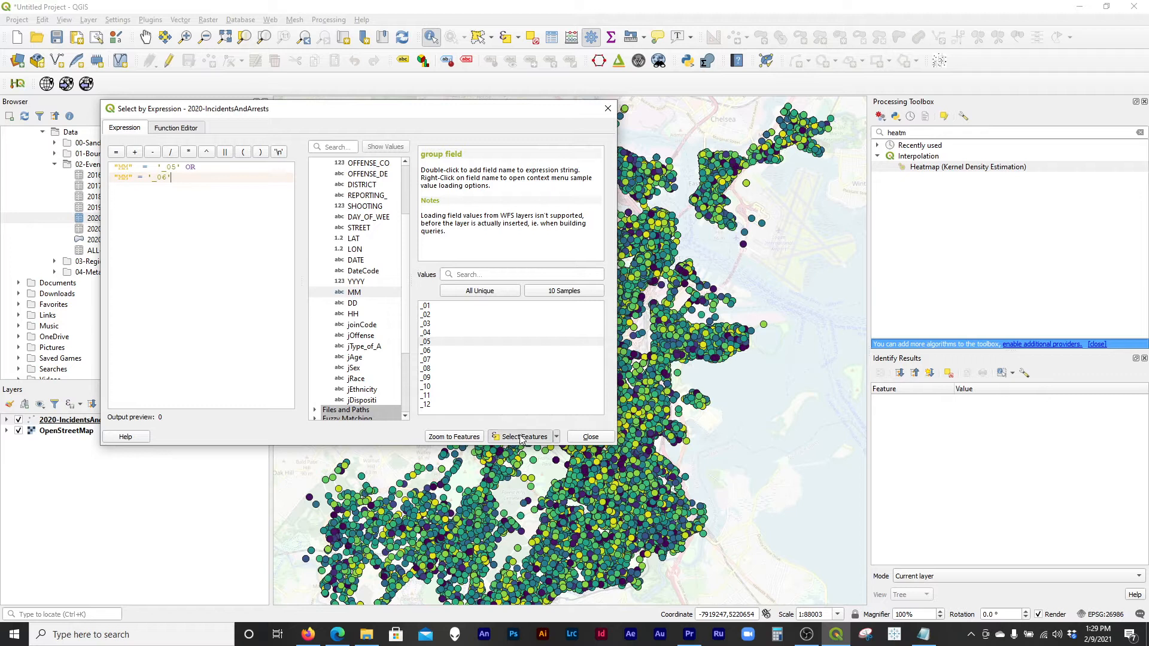
pyautogui.click(591, 437)
# Export only the selected features as an ESRI Shapefile named 2020-IncidentsAndArrests_MayJune in the 02-Events folder, adding it to the map.
pyautogui.rightClick(87, 421)
pyautogui.moveTo(153, 403)
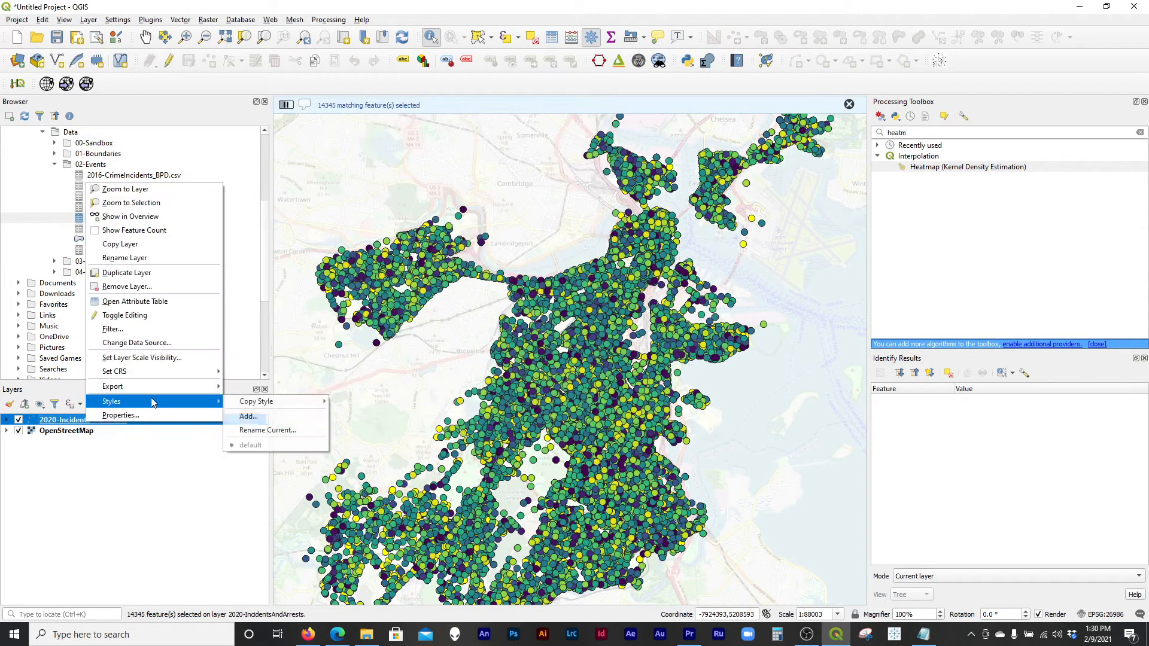
pyautogui.moveTo(196, 388)
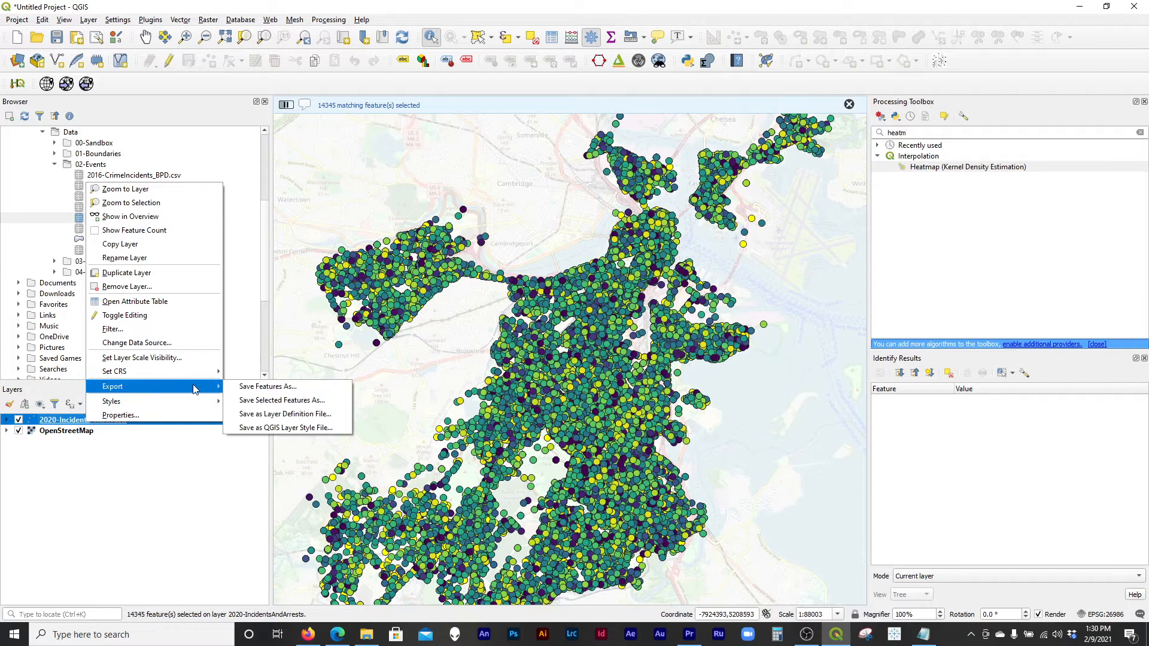
pyautogui.click(245, 402)
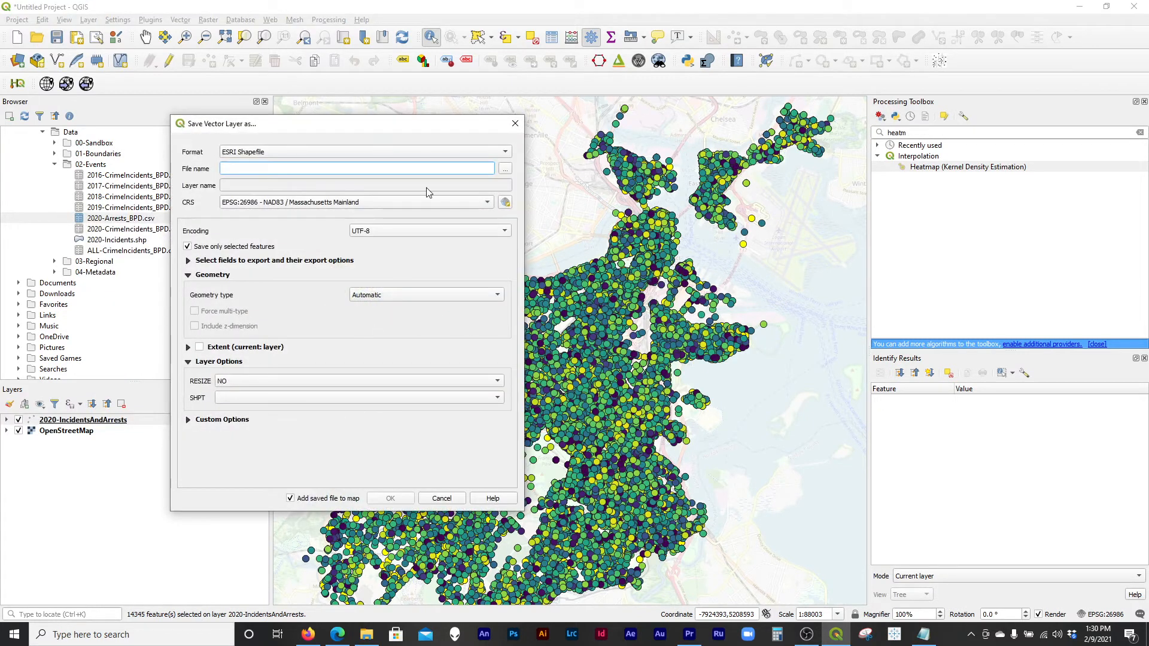
pyautogui.click(505, 168)
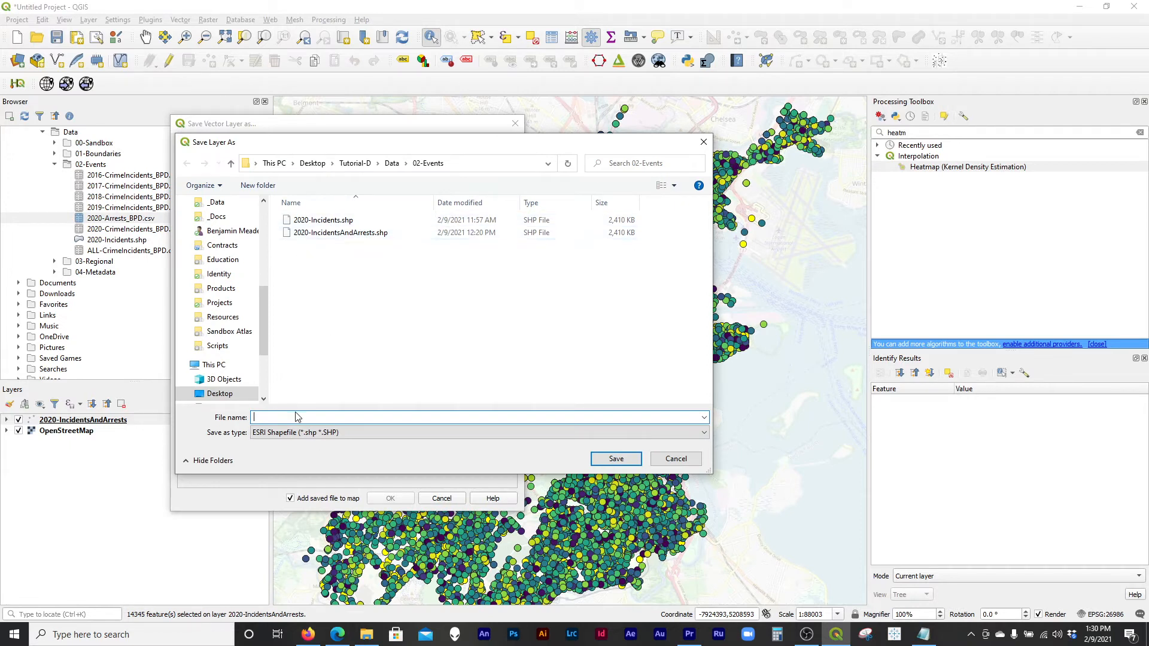
pyautogui.write('2020-')
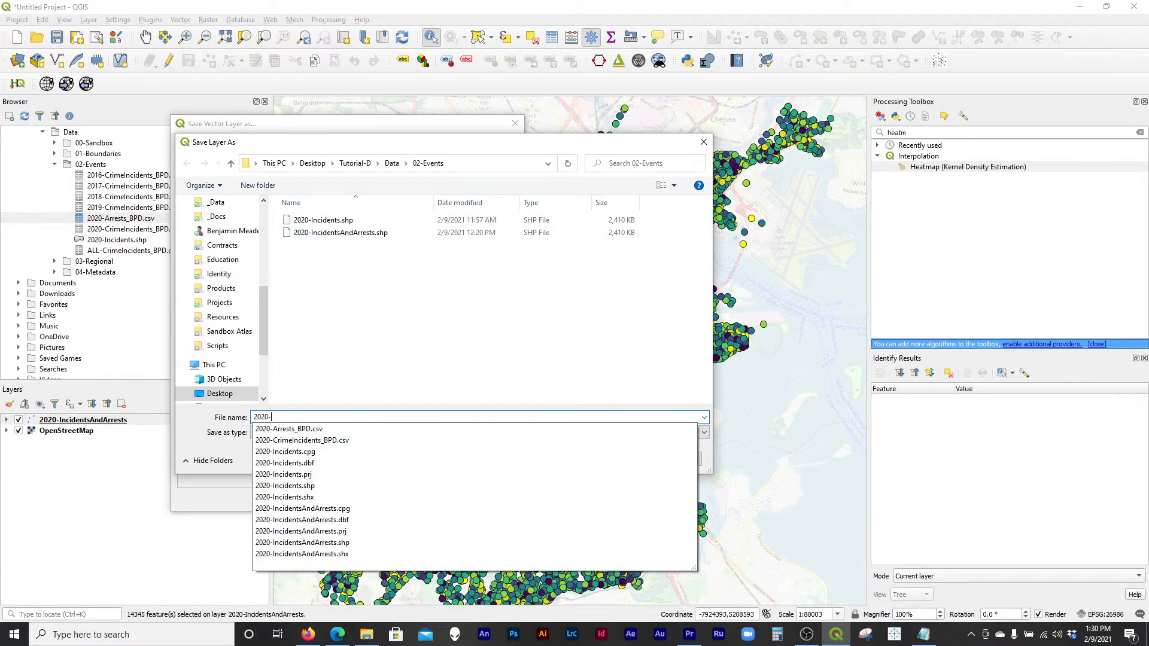
pyautogui.write('Inci')
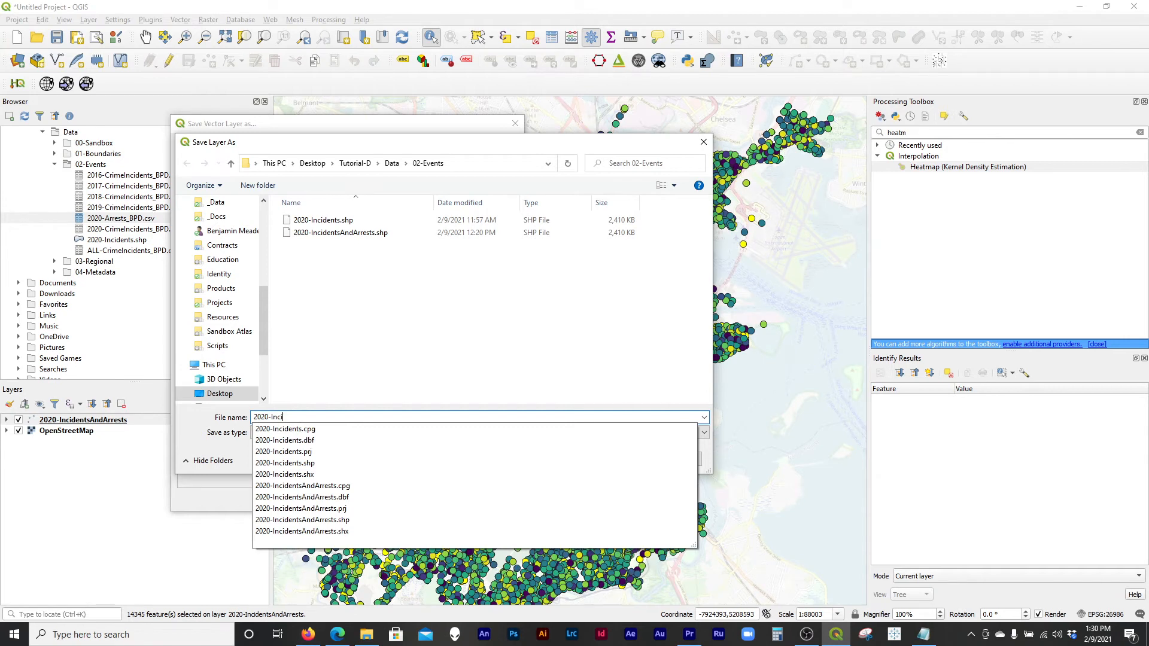
pyautogui.write('dentsAndA')
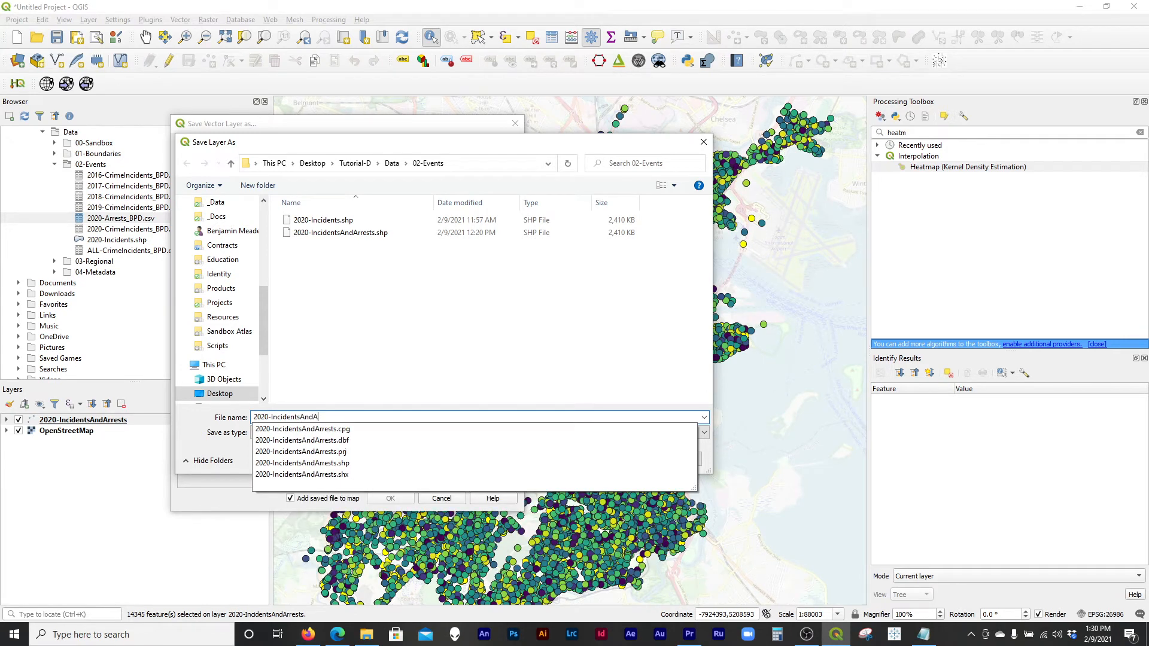
pyautogui.write('rrests_MayJune')
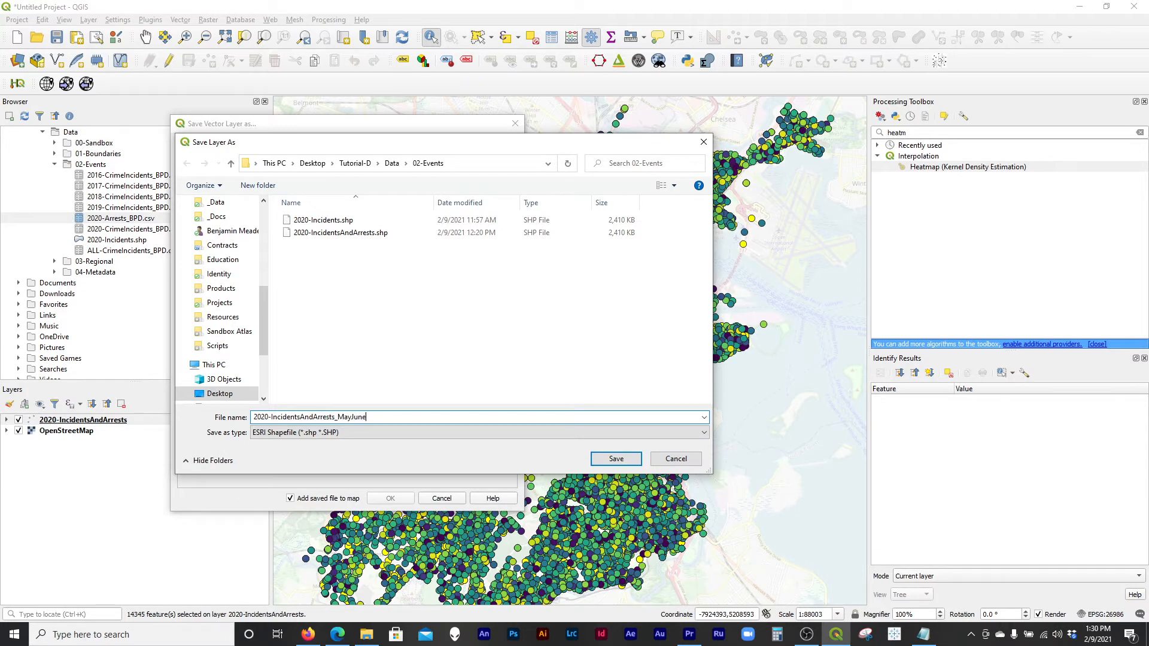
pyautogui.press('Return')
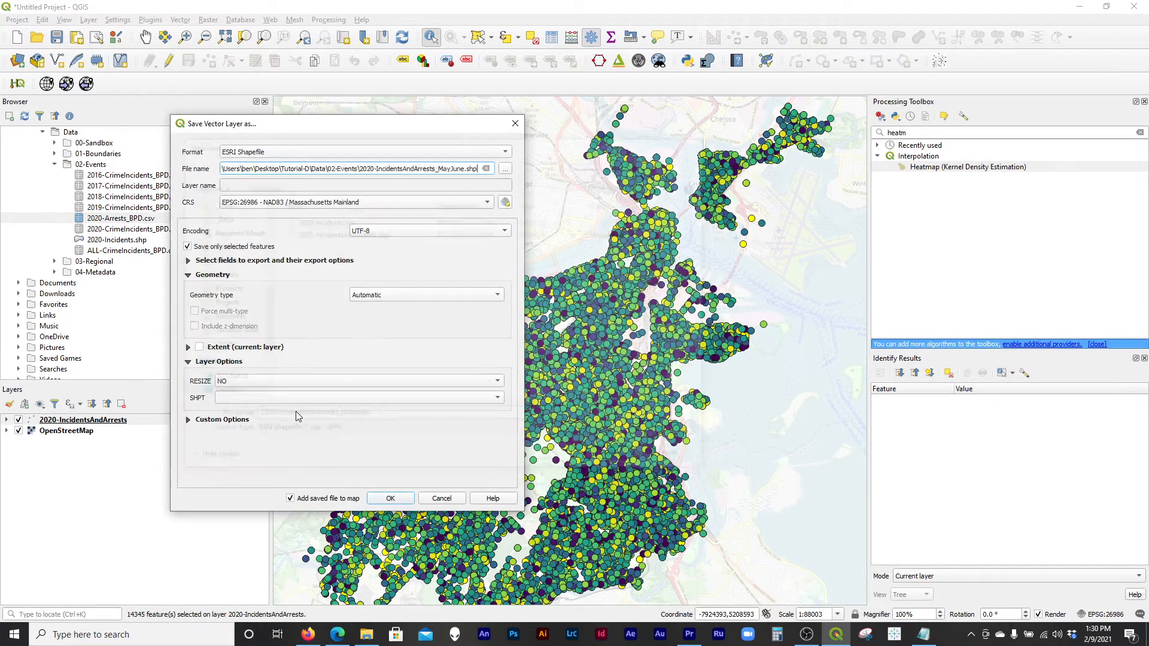
pyautogui.click(388, 498)
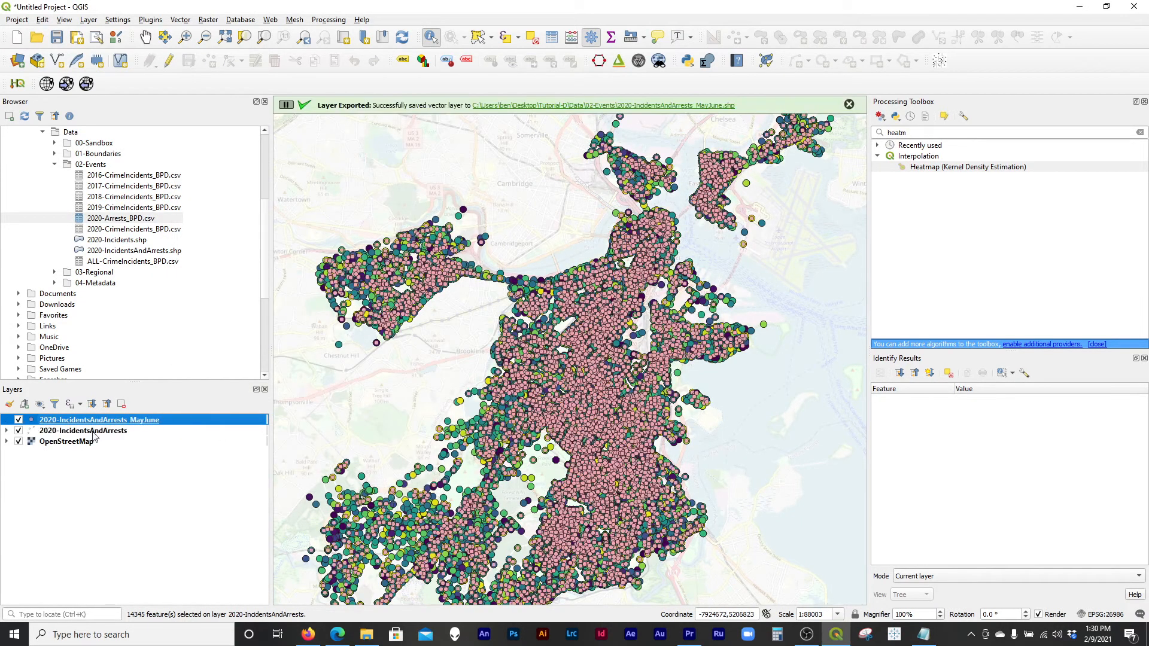
# Remove the original 2020-IncidentsAndArrests layer from the project, keeping the MayJune layer.
pyautogui.rightClick(74, 431)
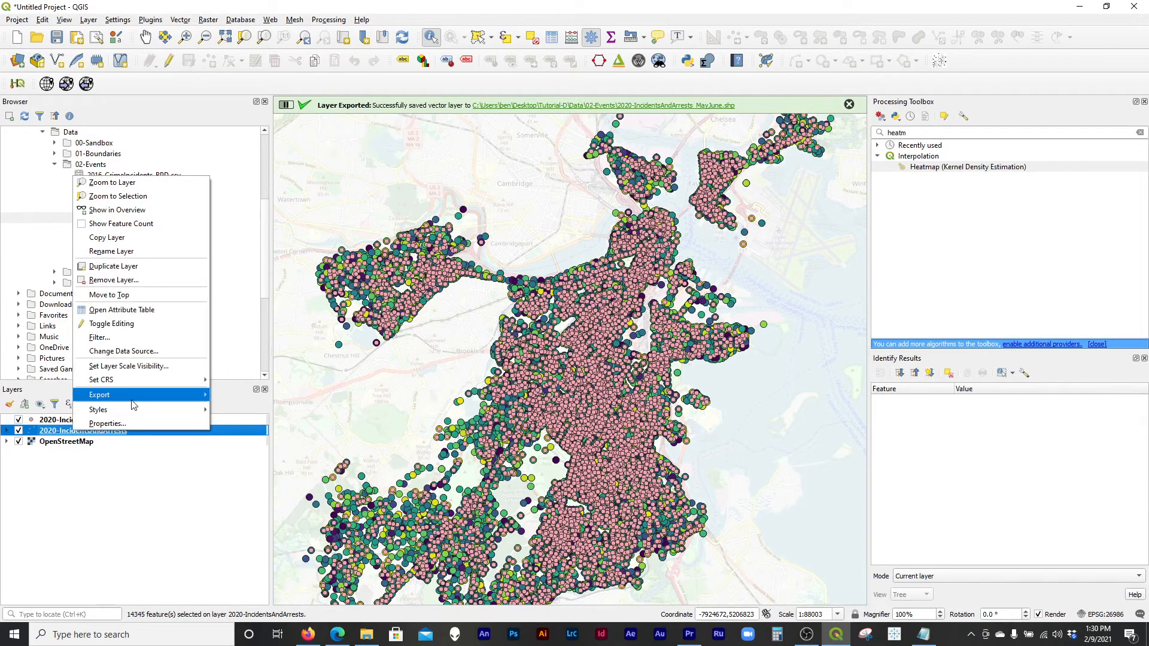
pyautogui.moveTo(133, 398)
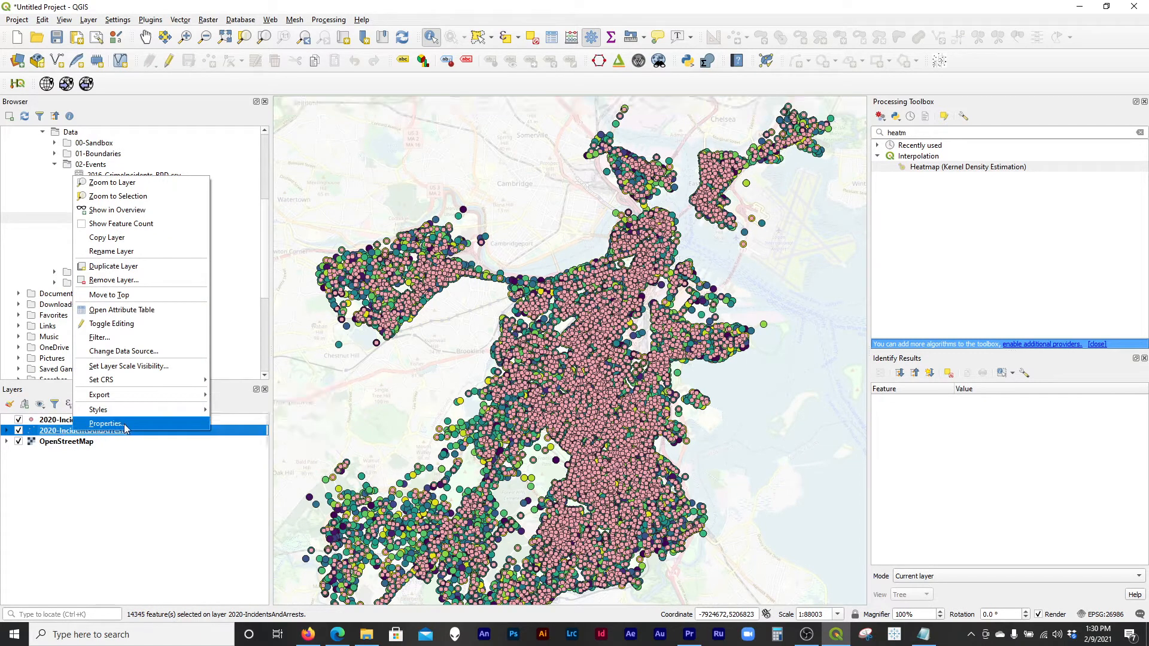
pyautogui.rightClick(28, 433)
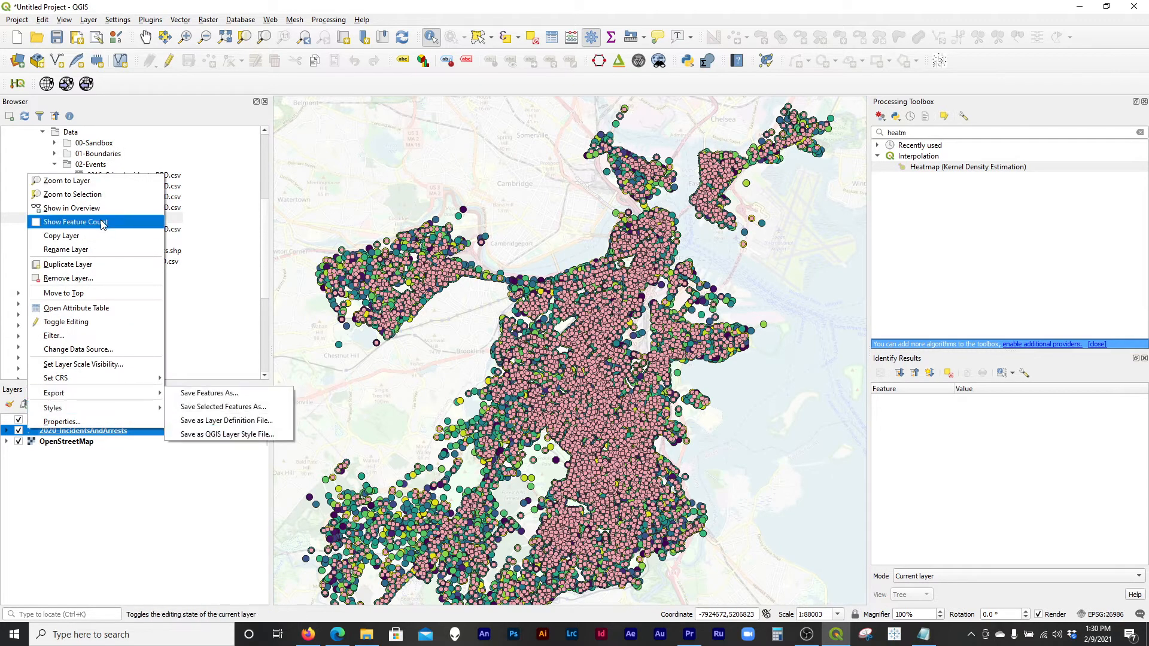
pyautogui.click(110, 280)
pyautogui.click(565, 333)
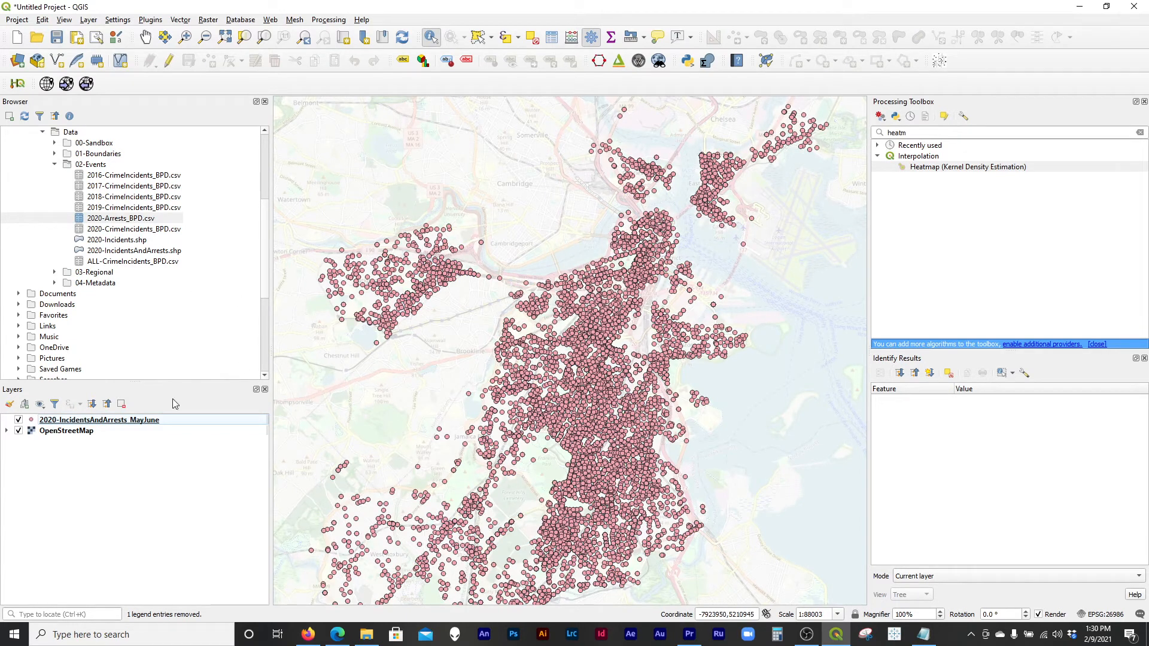
# Search the plugin manager for "anim" and check the TimeManager plugin's details.
pyautogui.click(120, 424)
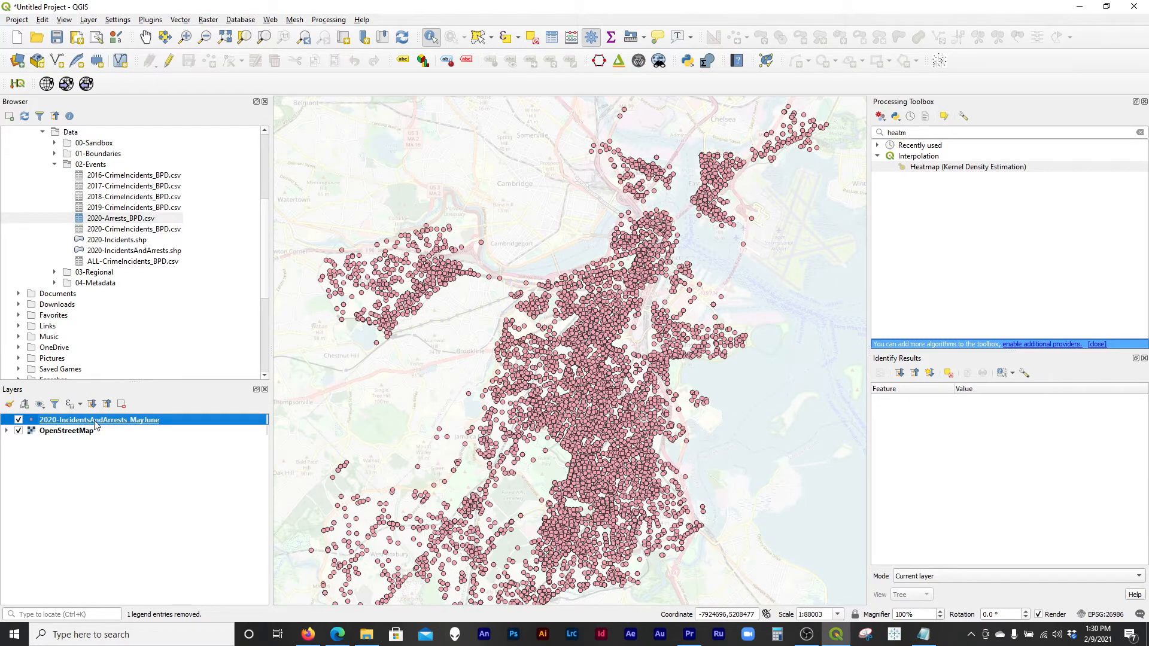
pyautogui.click(151, 20)
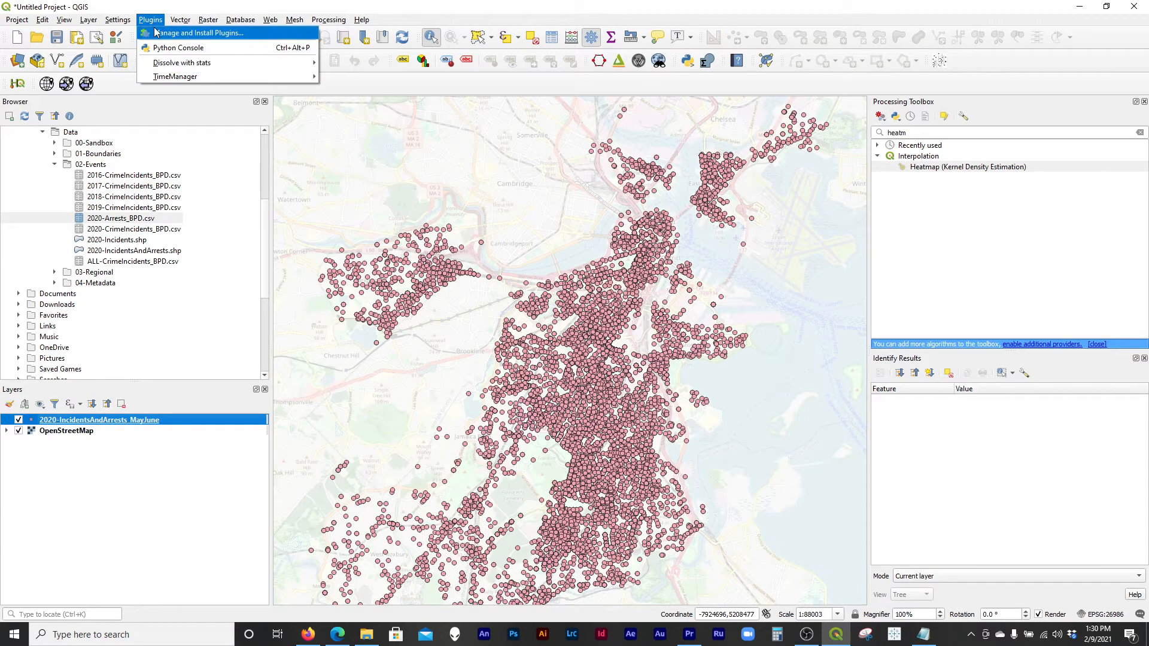
pyautogui.click(155, 32)
pyautogui.click(327, 174)
pyautogui.click(321, 255)
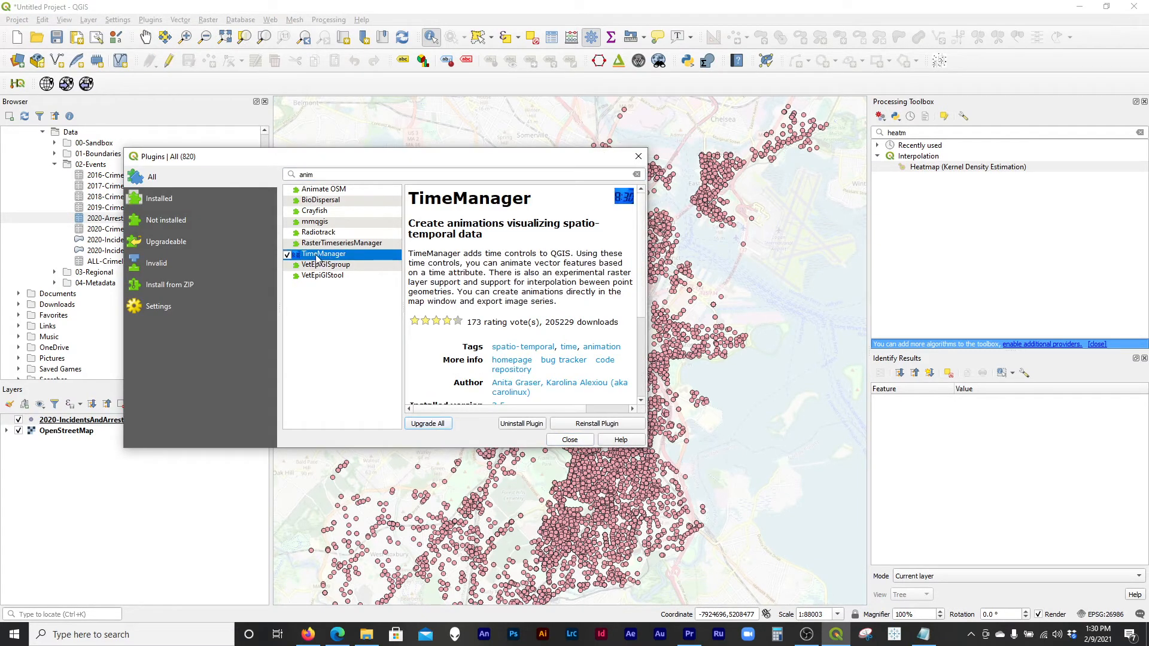
pyautogui.click(569, 440)
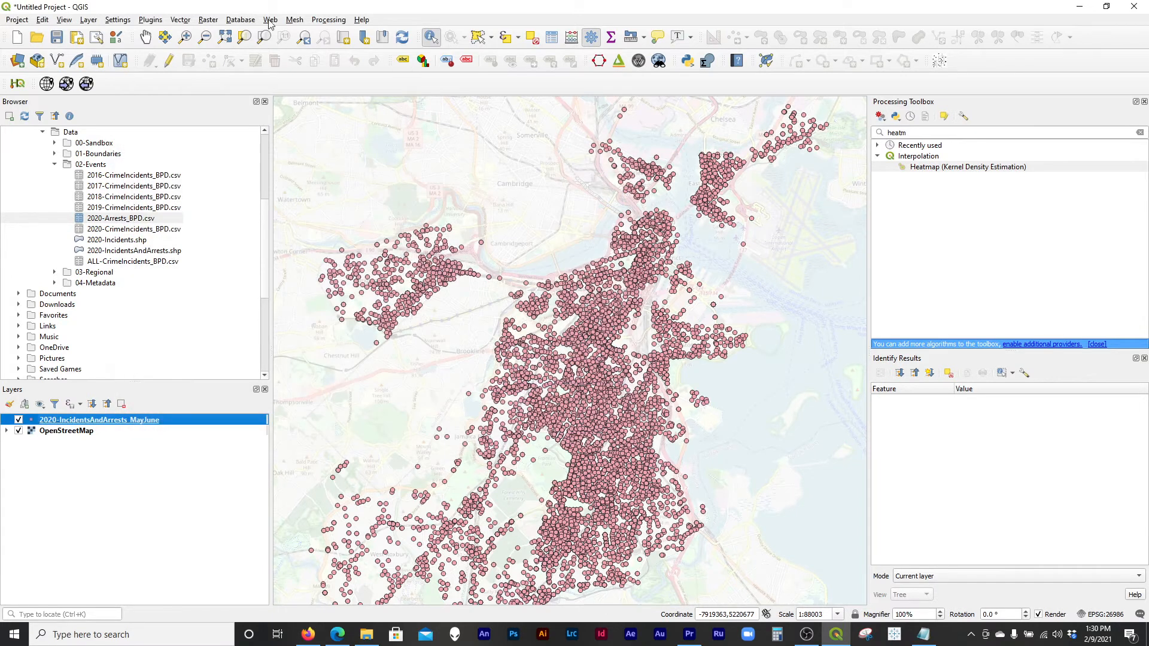
# Show the TimeManager plugin's controls in the project window.
pyautogui.click(180, 20)
pyautogui.moveTo(151, 20)
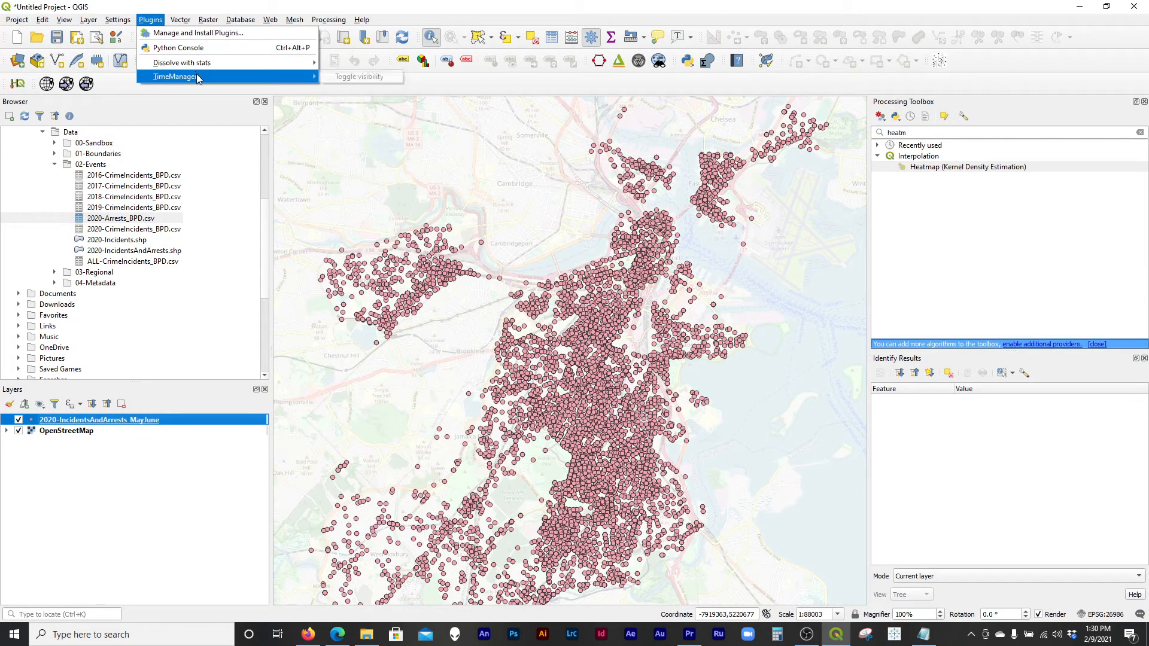
pyautogui.moveTo(288, 63)
pyautogui.click(359, 77)
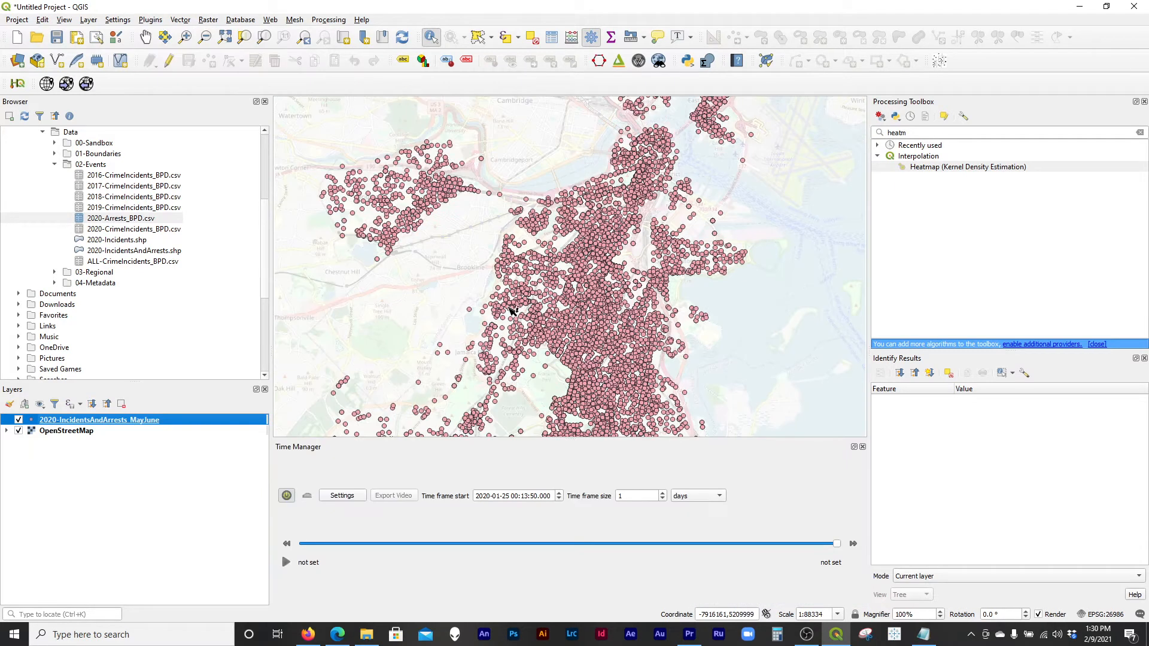
# Reduce the Time Manager area's height and review the supported timestamp formats in its settings.
pyautogui.moveTo(525, 440); pyautogui.dragTo(529, 463)
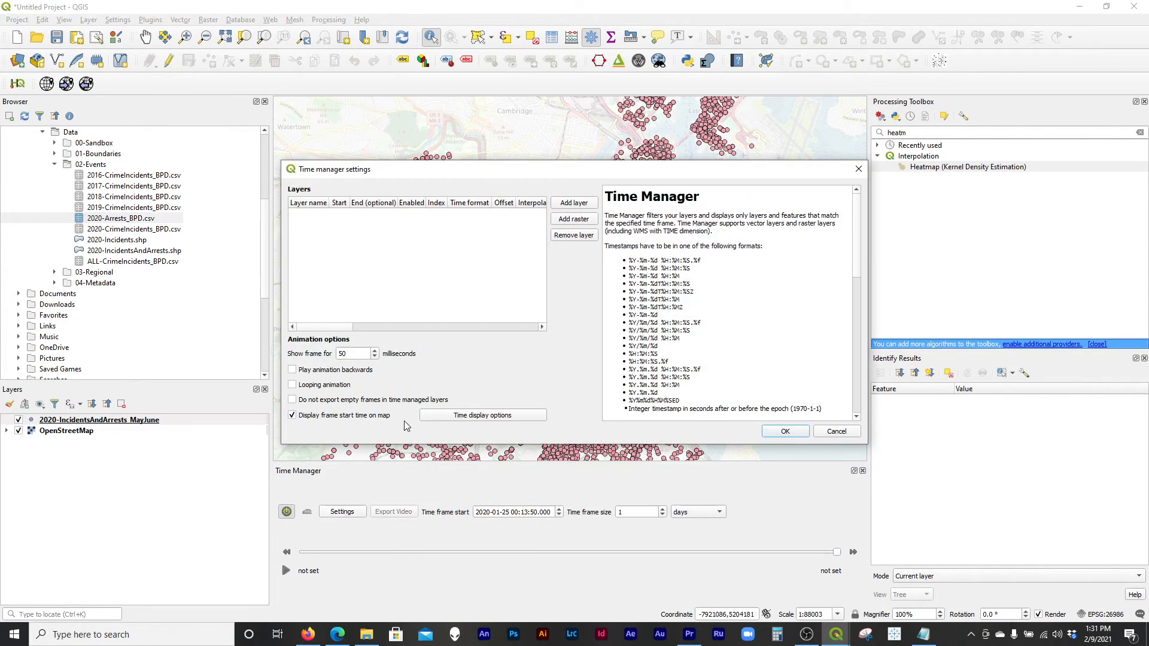
pyautogui.moveTo(654, 162); pyautogui.dragTo(641, 84)
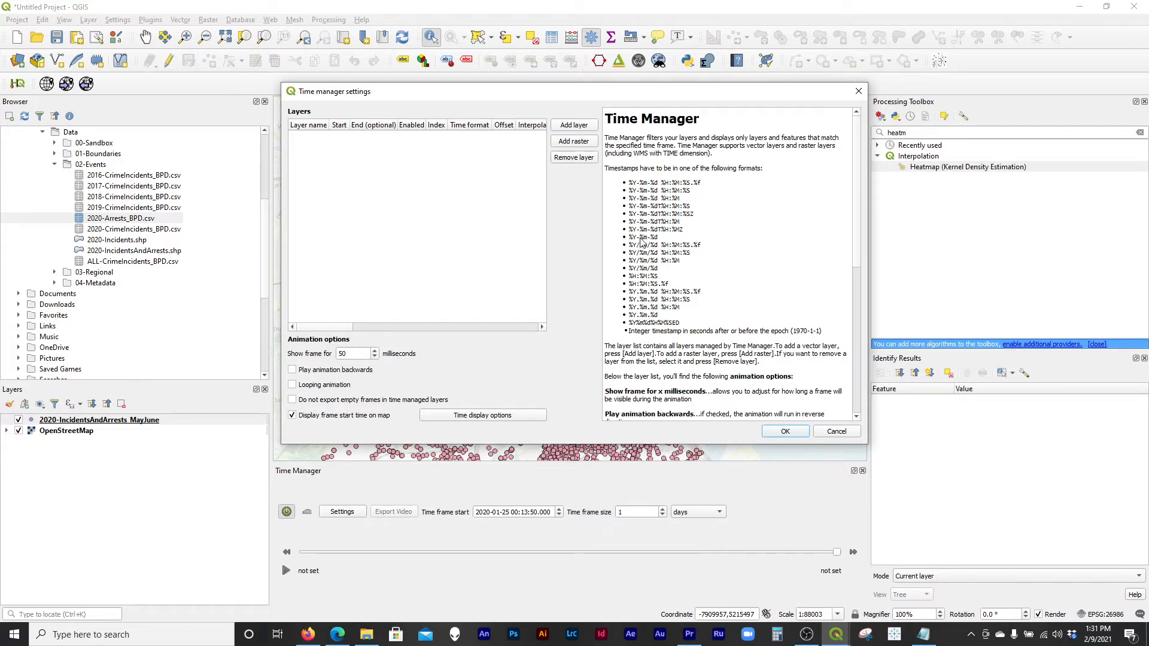
pyautogui.click(773, 430)
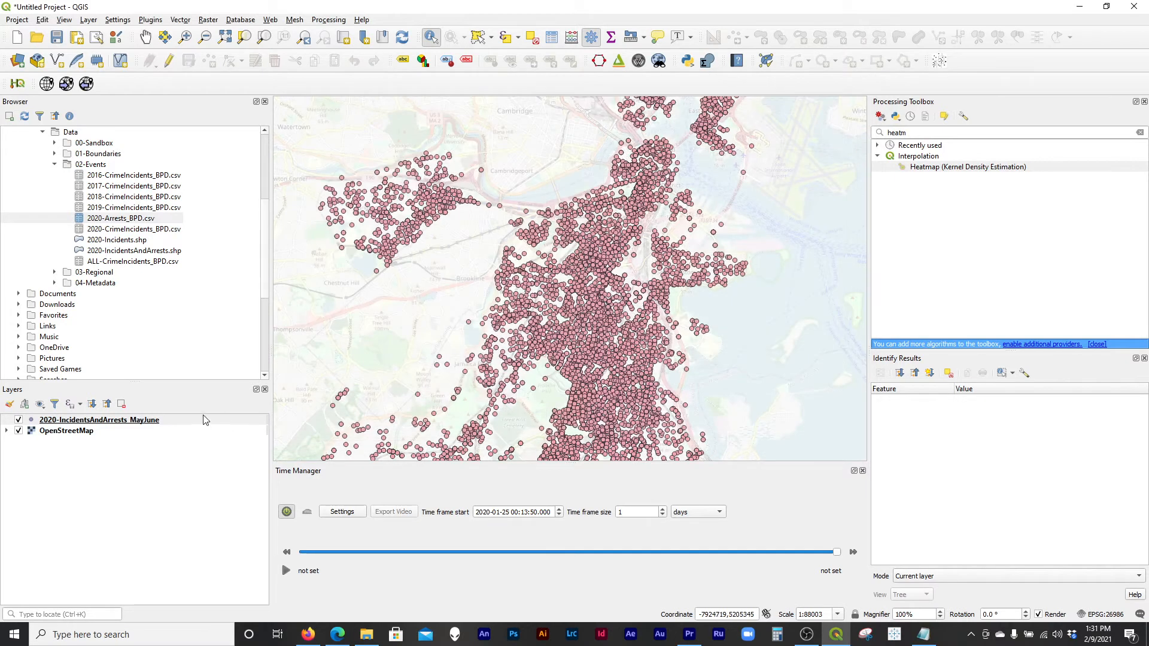
# Examine the DATE, DateCode, YYYY, MM, DD and HH fields in the 2020-IncidentsAndArrests_MayJune attribute table.
pyautogui.click(159, 421)
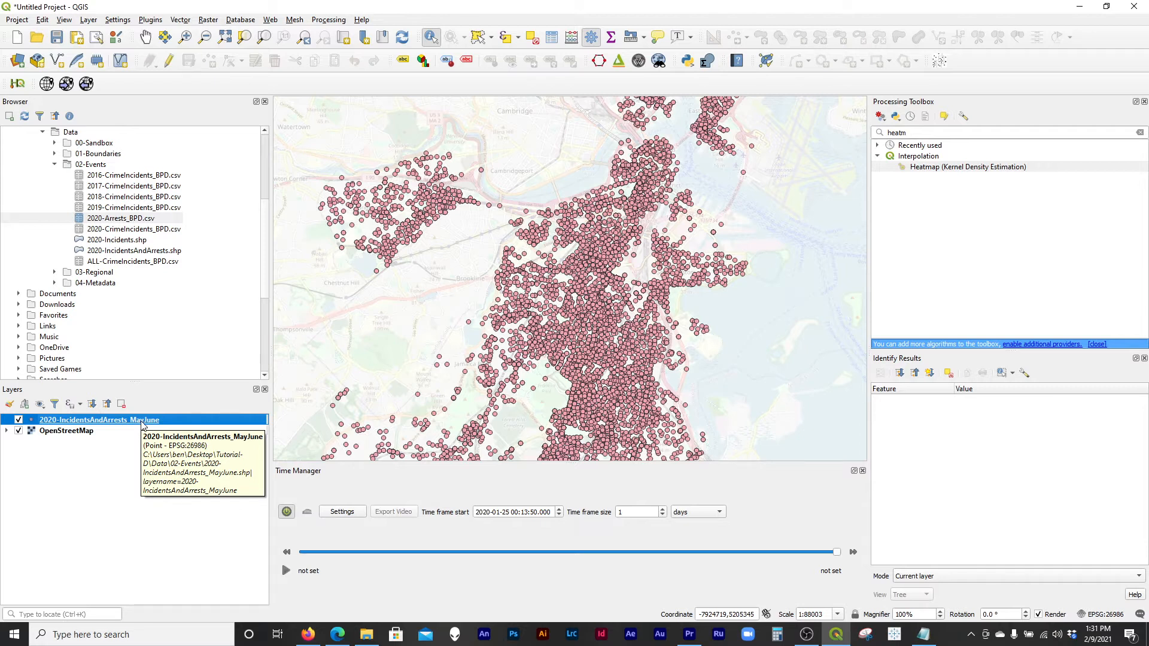
pyautogui.rightClick(120, 423)
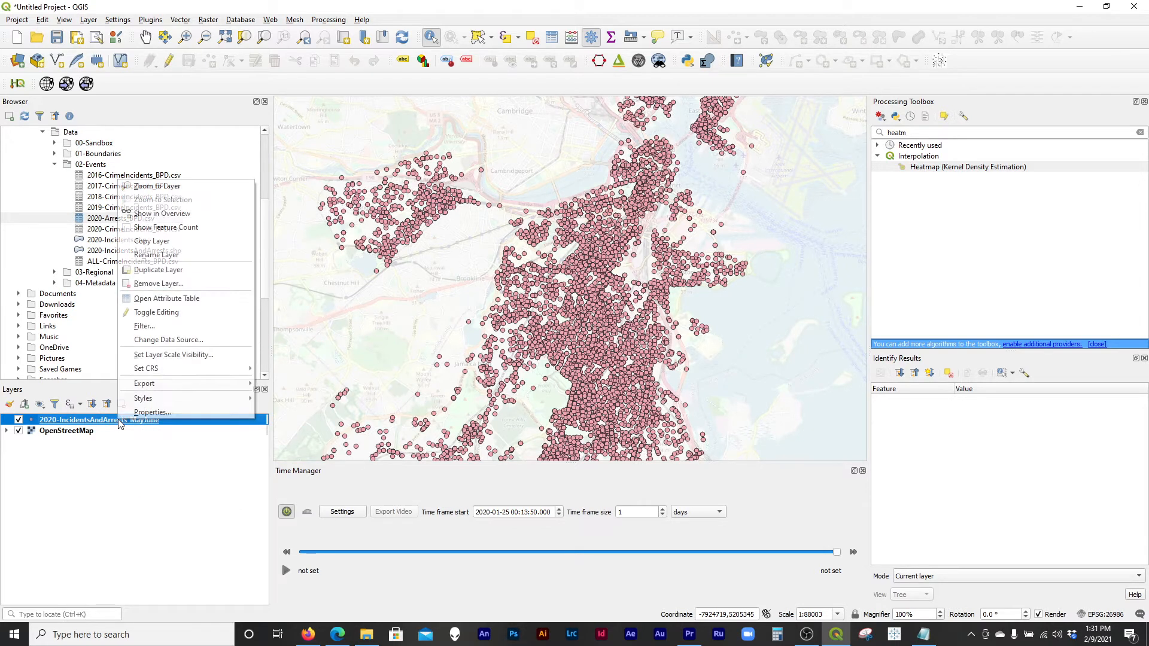
pyautogui.click(201, 298)
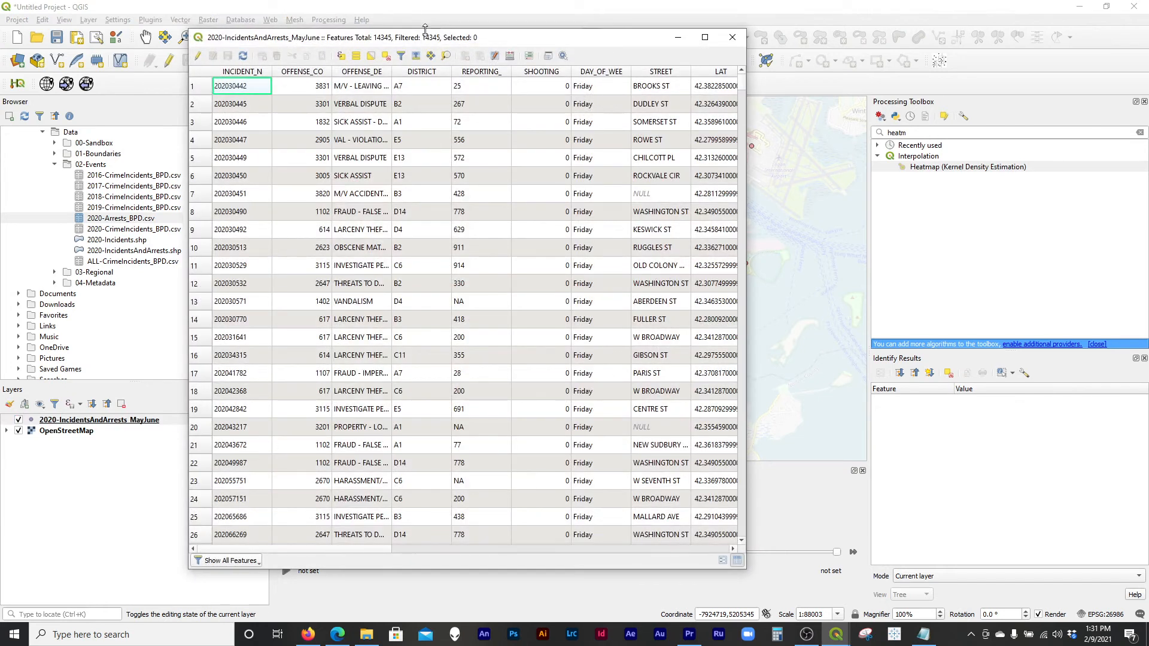
pyautogui.moveTo(424, 37); pyautogui.dragTo(315, 36)
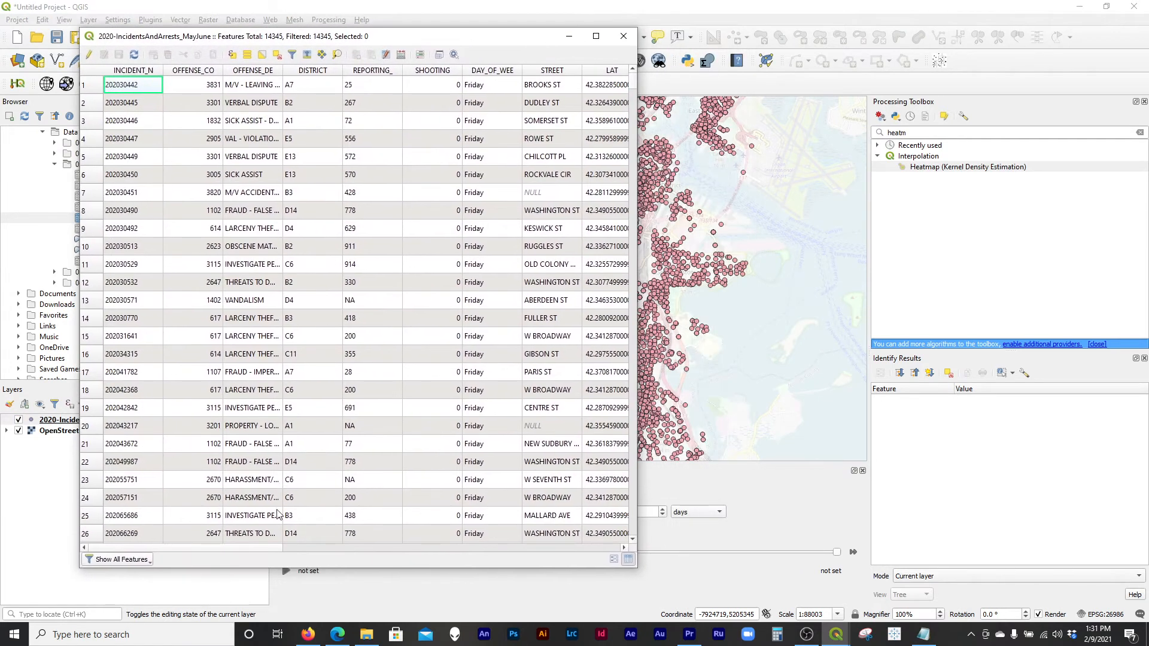
pyautogui.moveTo(259, 550); pyautogui.dragTo(449, 450)
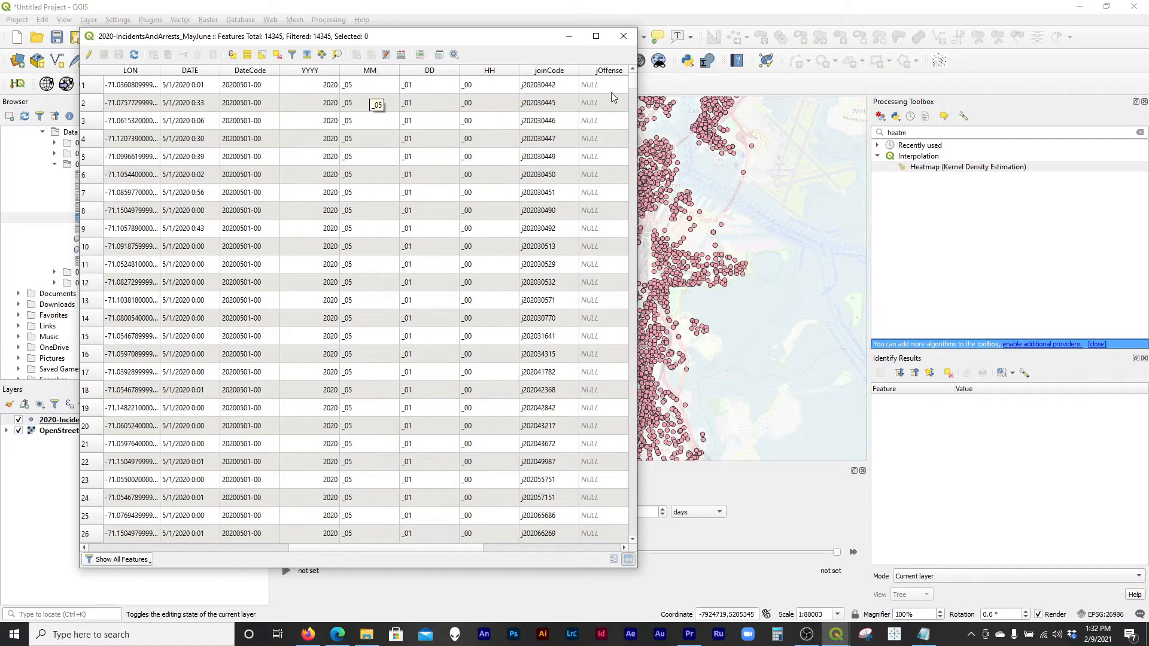
pyautogui.moveTo(634, 86); pyautogui.dragTo(659, 81)
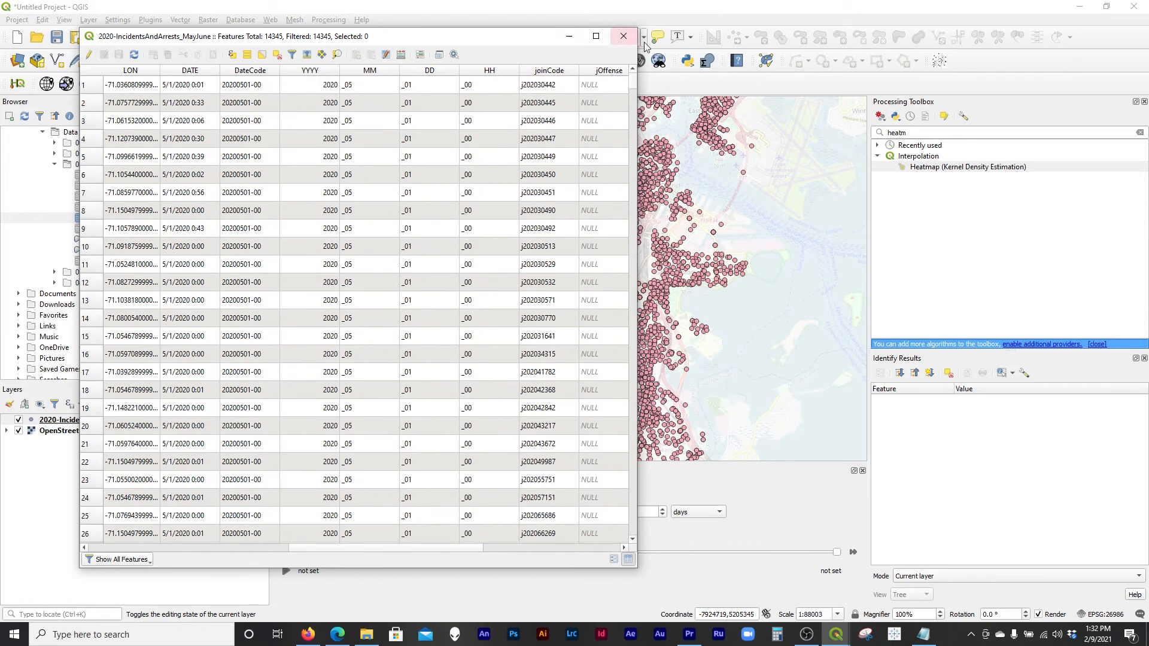
# Define a new Text (string) field named DateFormat with length 20 in the Field Calculator.
pyautogui.click(401, 54)
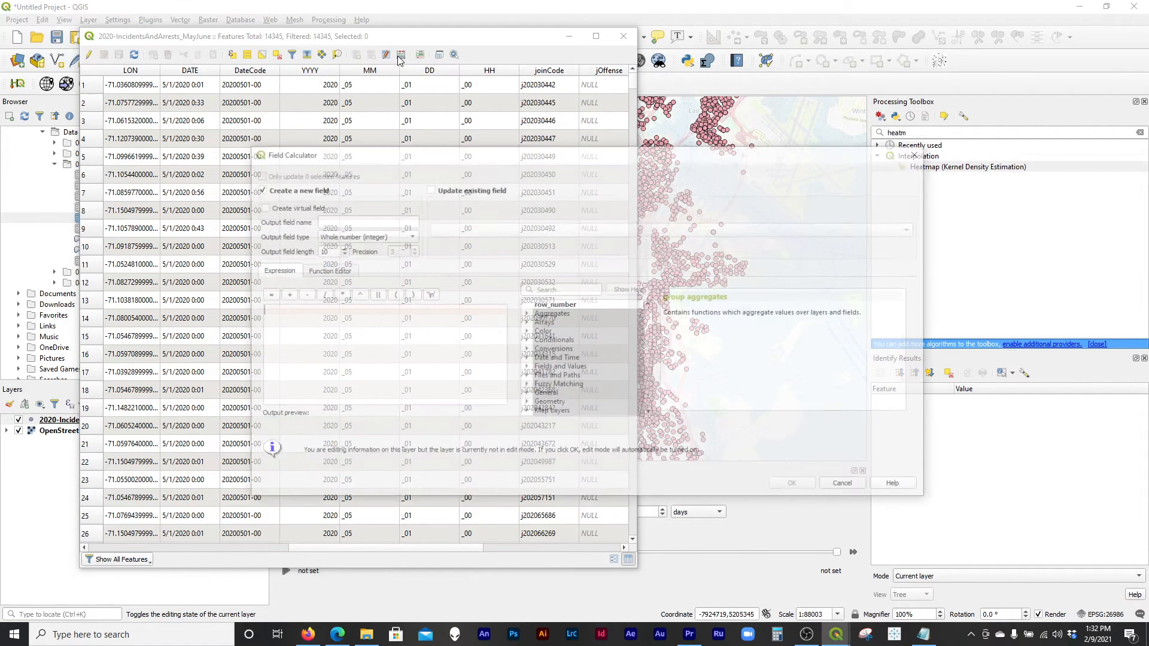
pyautogui.click(379, 216)
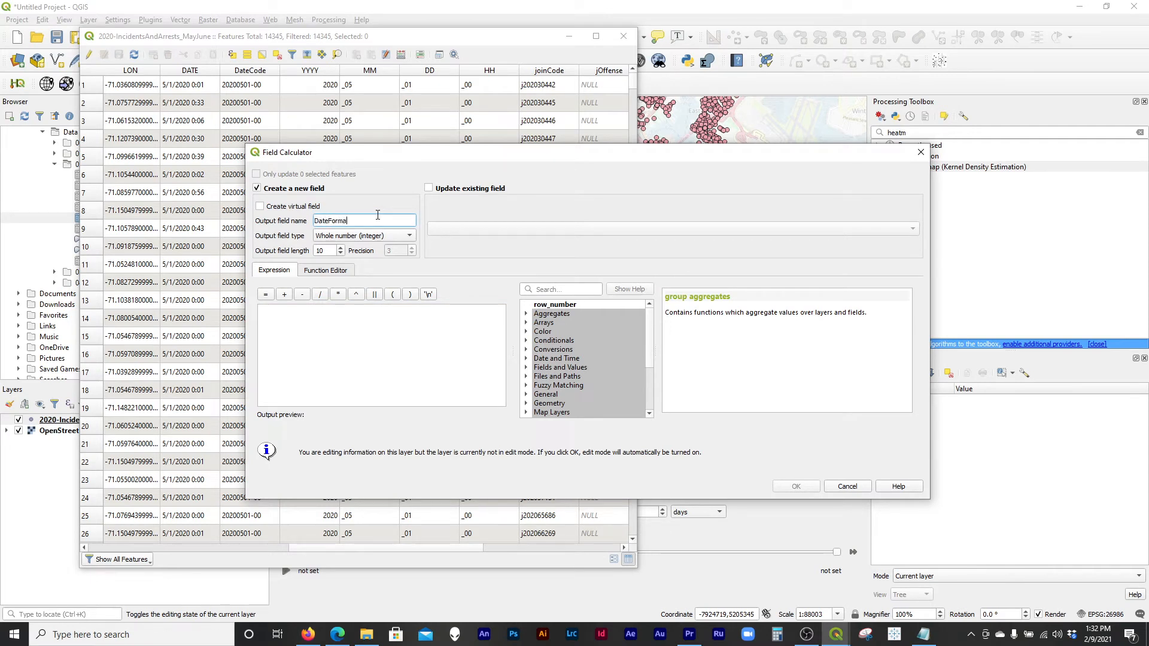
pyautogui.click(383, 236)
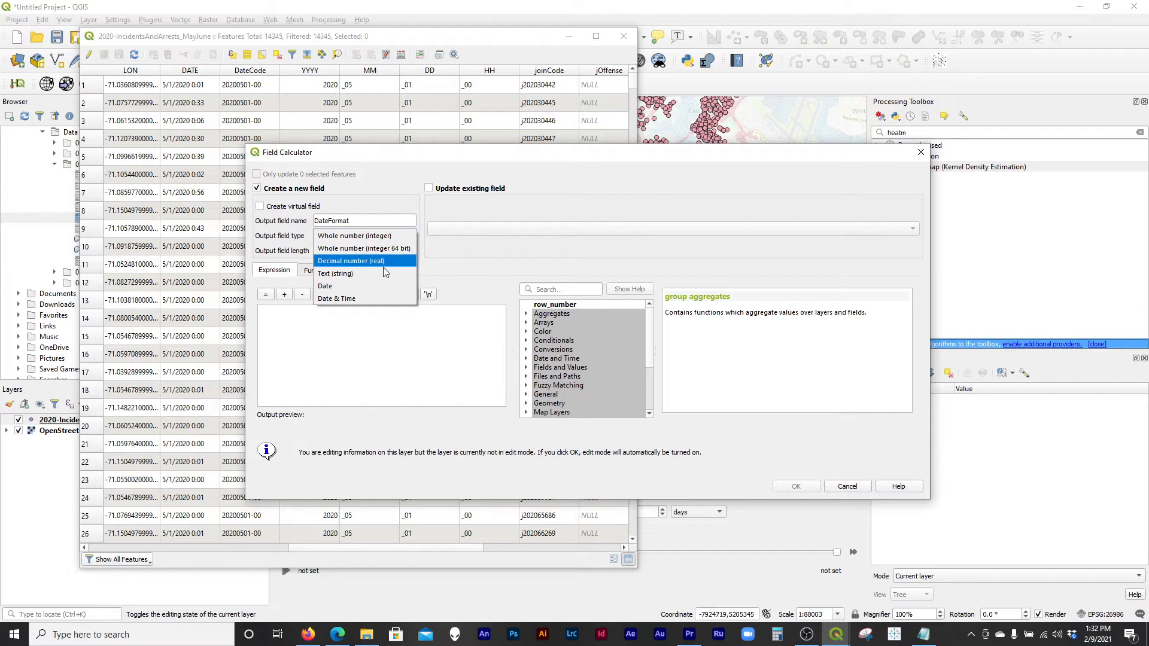
pyautogui.click(359, 273)
pyautogui.click(325, 251)
pyautogui.write('20')
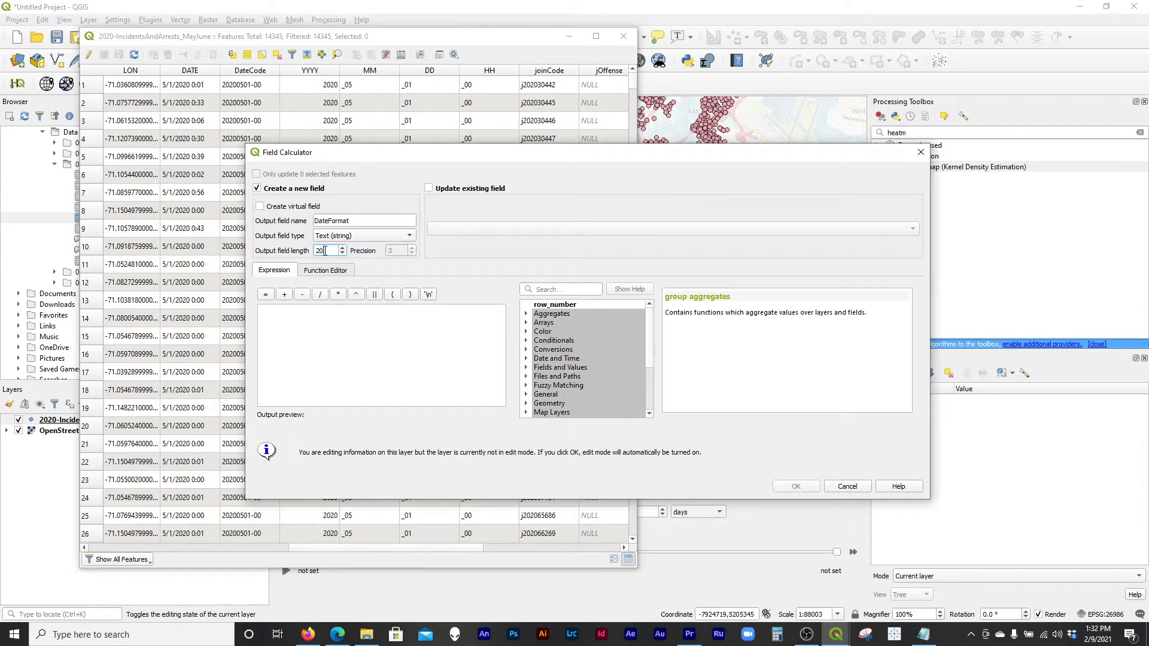
# Enlarge the Field Calculator window and place it beside the attribute table.
pyautogui.moveTo(440, 155); pyautogui.dragTo(608, 38)
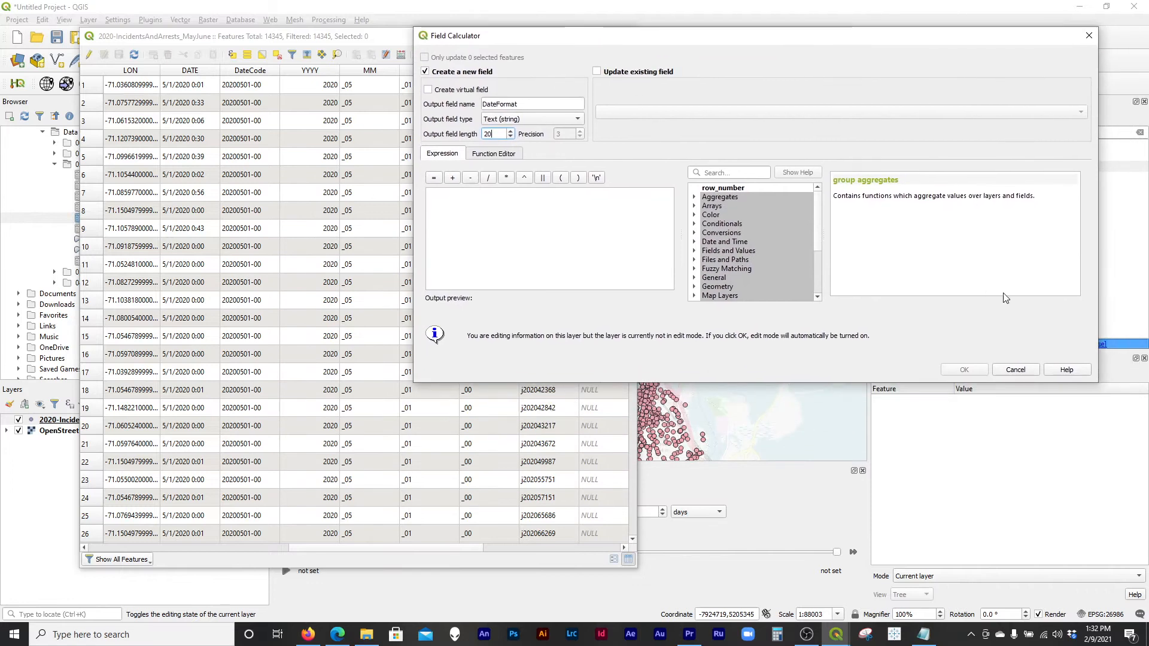
pyautogui.moveTo(1098, 382); pyautogui.dragTo(898, 538)
pyautogui.moveTo(657, 23); pyautogui.dragTo(859, 9)
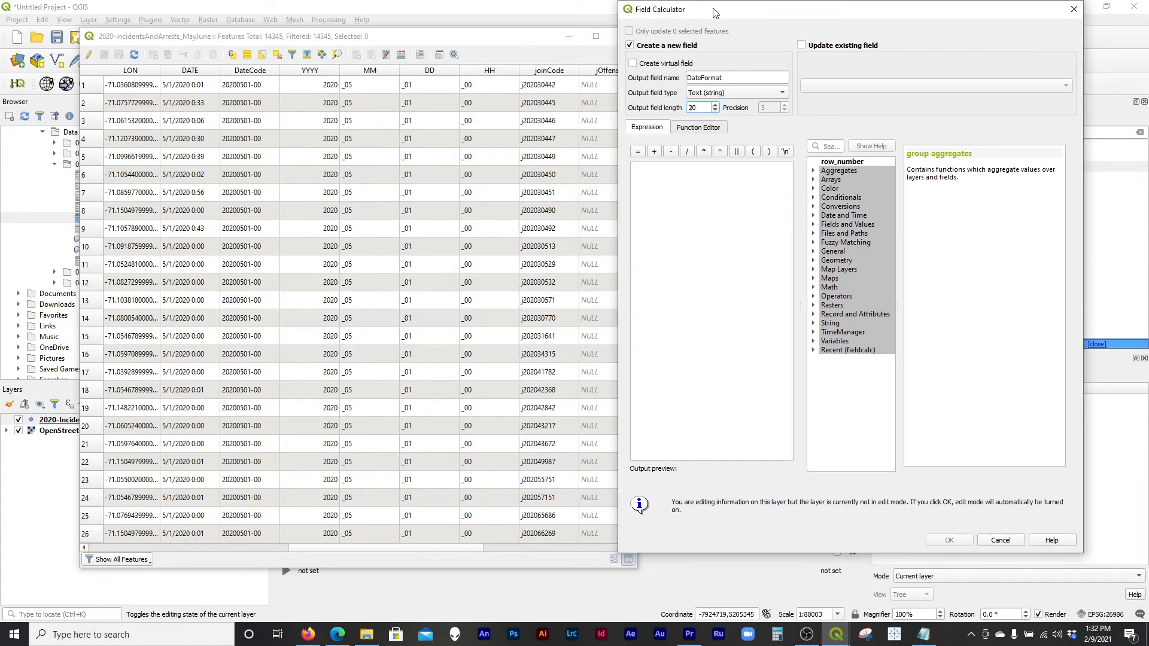
pyautogui.moveTo(711, 14); pyautogui.dragTo(730, 29)
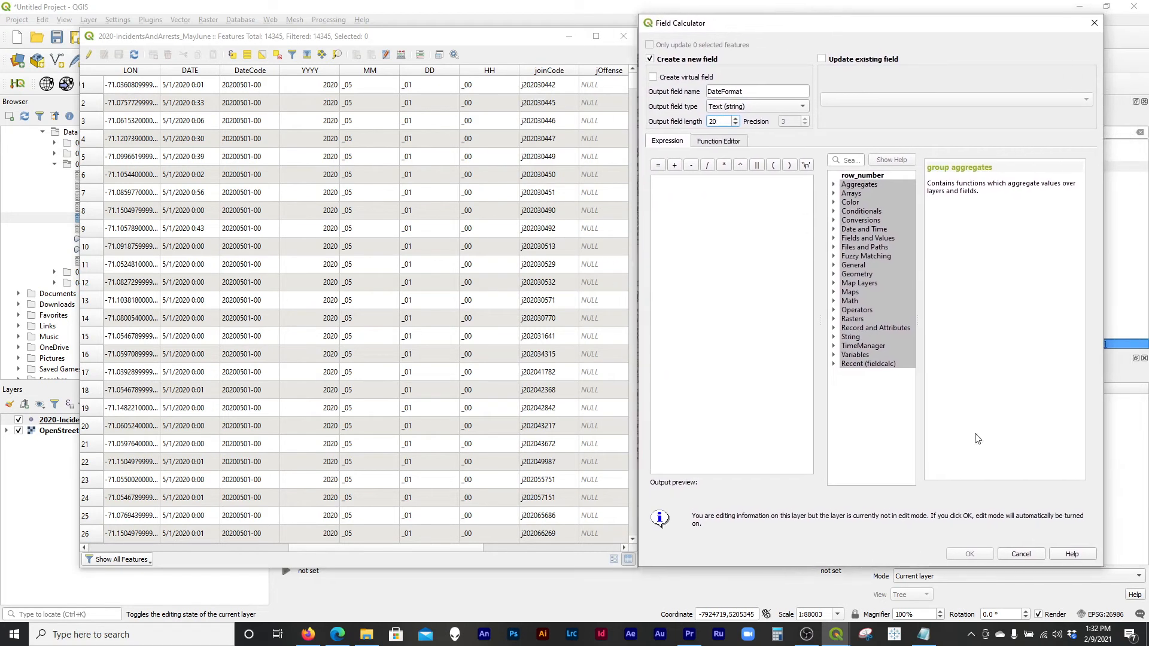
pyautogui.moveTo(1108, 568); pyautogui.dragTo(1139, 584)
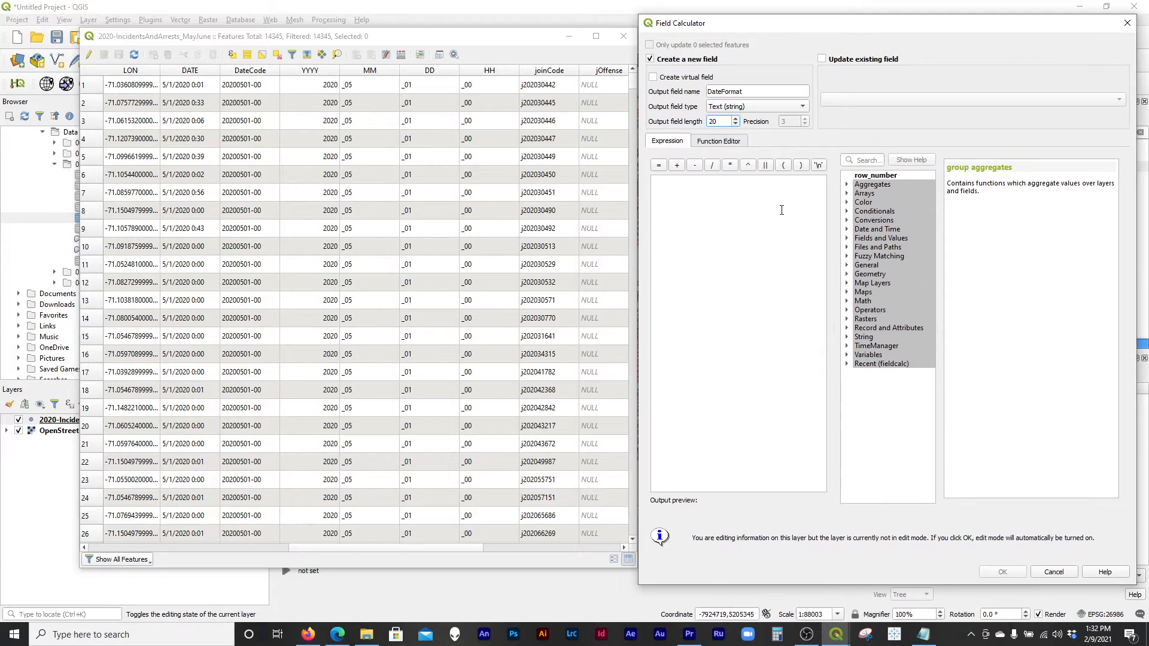
# Insert the "YYYY" field as the first part of the DateFormat expression.
pyautogui.click(807, 240)
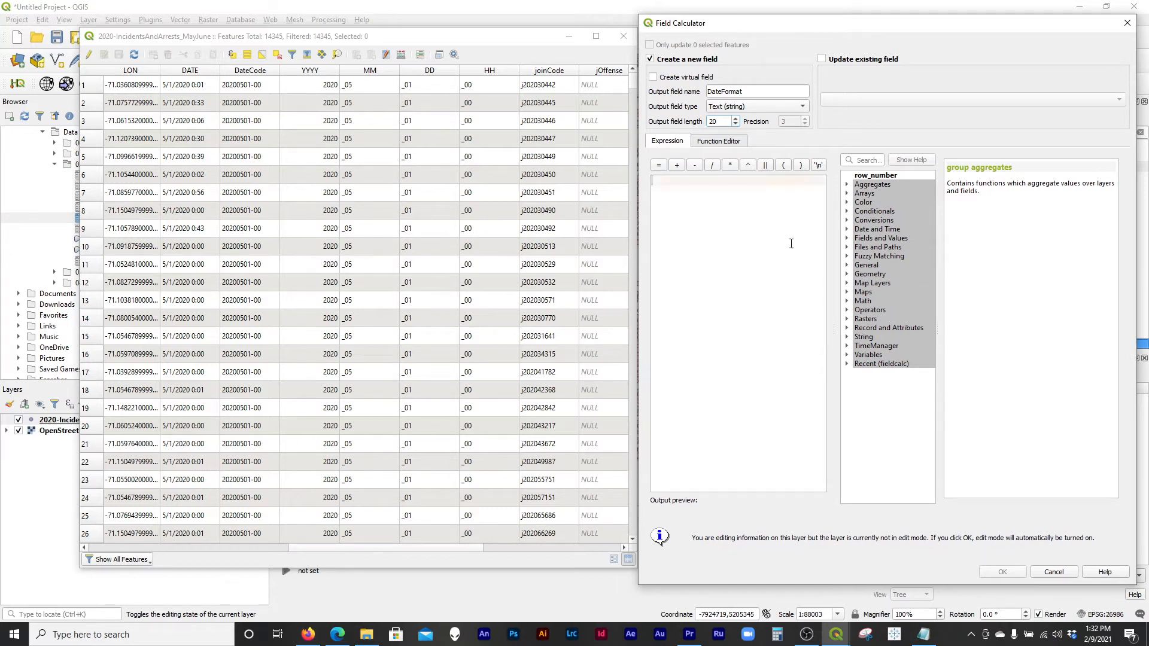
pyautogui.click(847, 239)
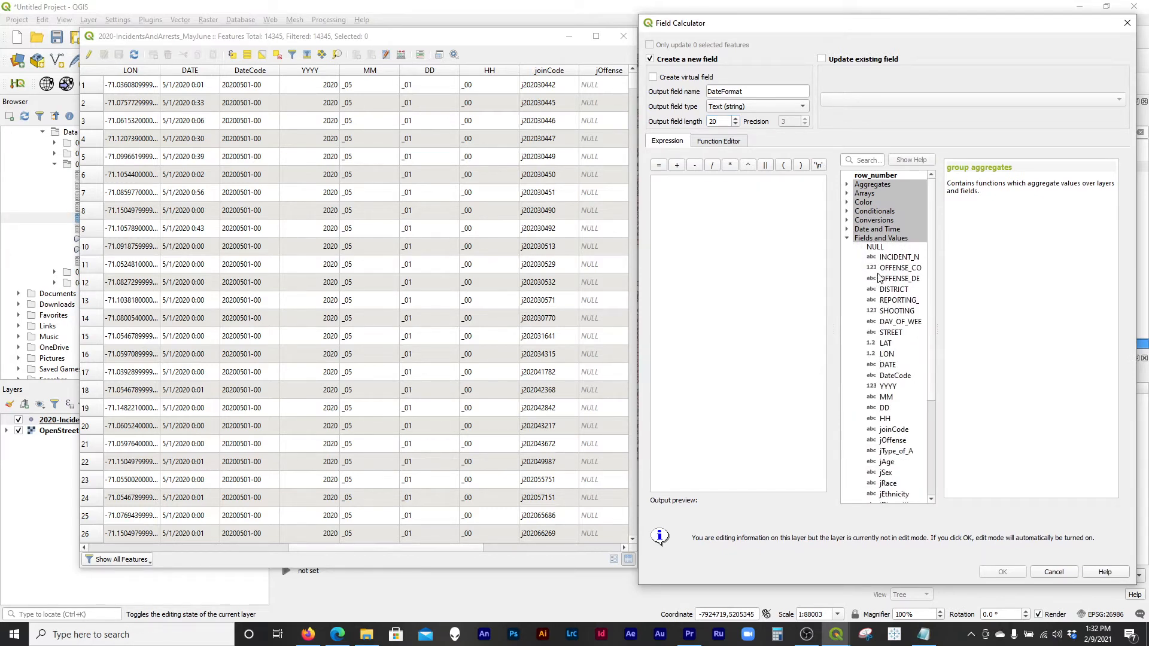
pyautogui.scroll(-2, 878, 280)
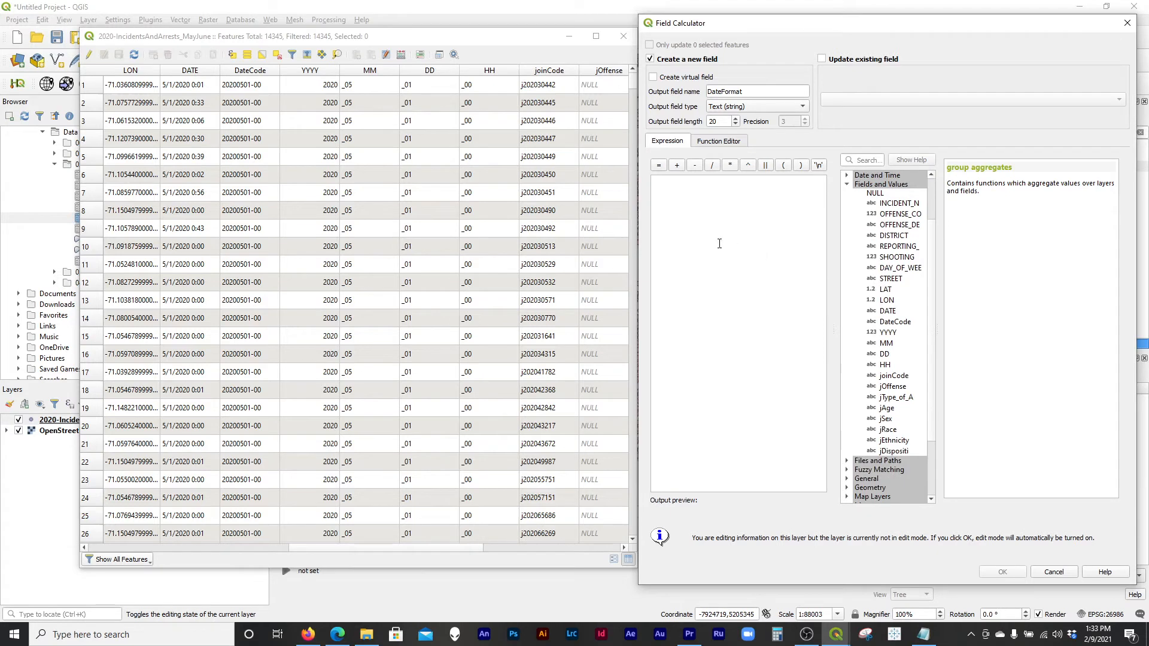
pyautogui.click(892, 337)
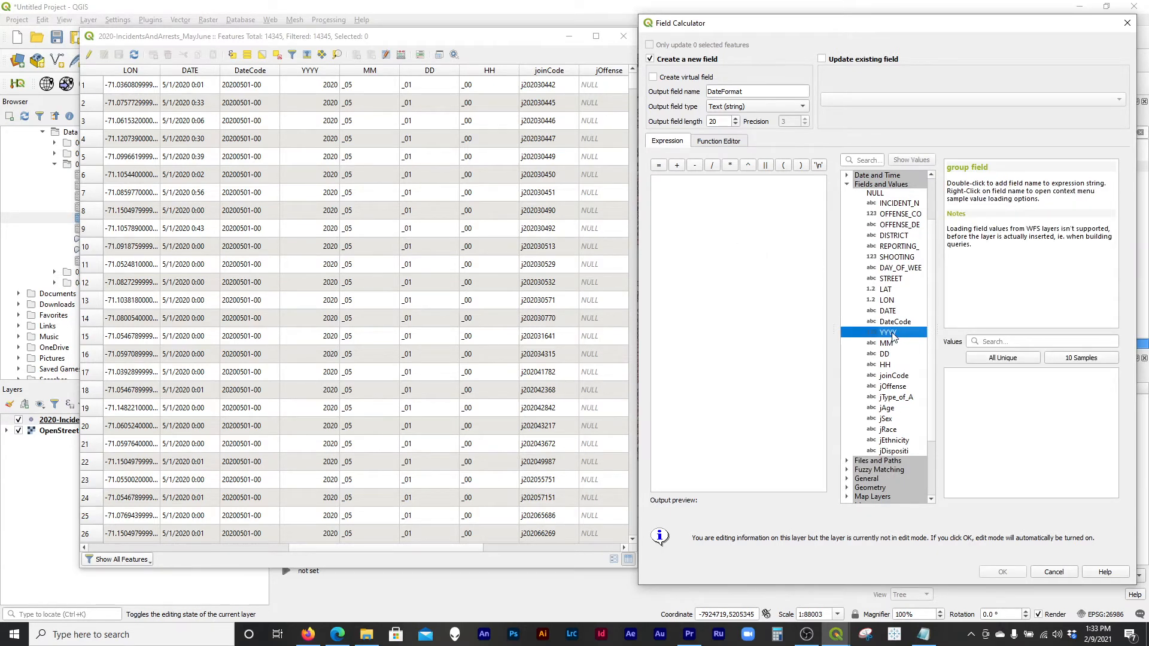
pyautogui.doubleClick(892, 333)
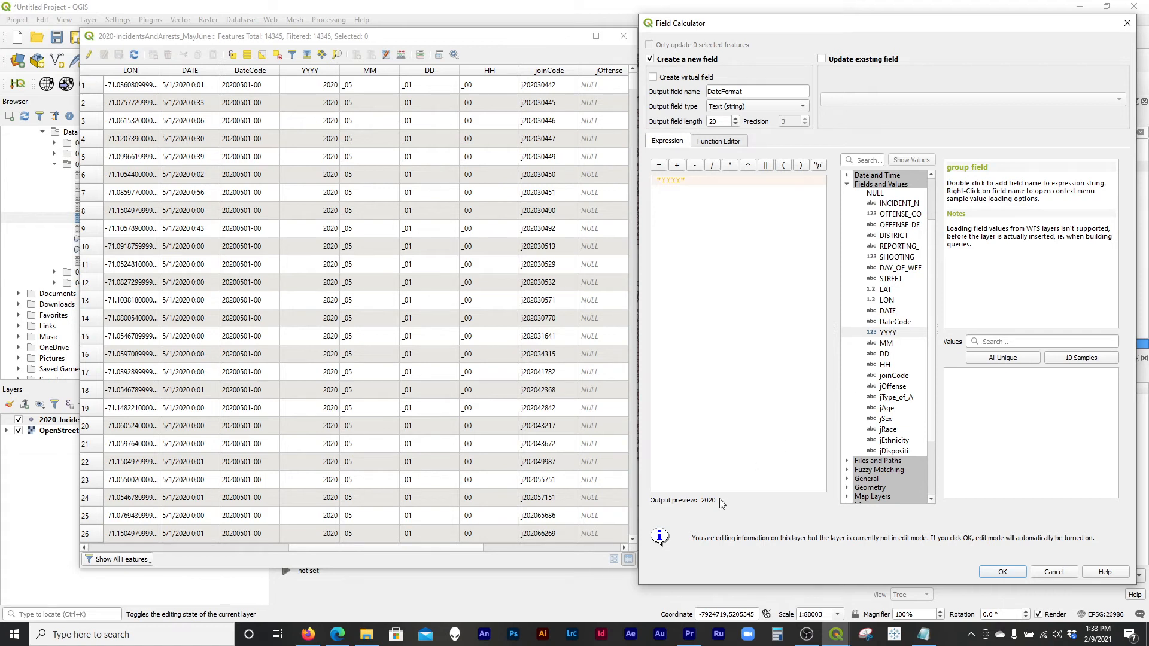
# Extend the DateFormat expression with || '-' || (right after "YYYY".
pyautogui.click(767, 169)
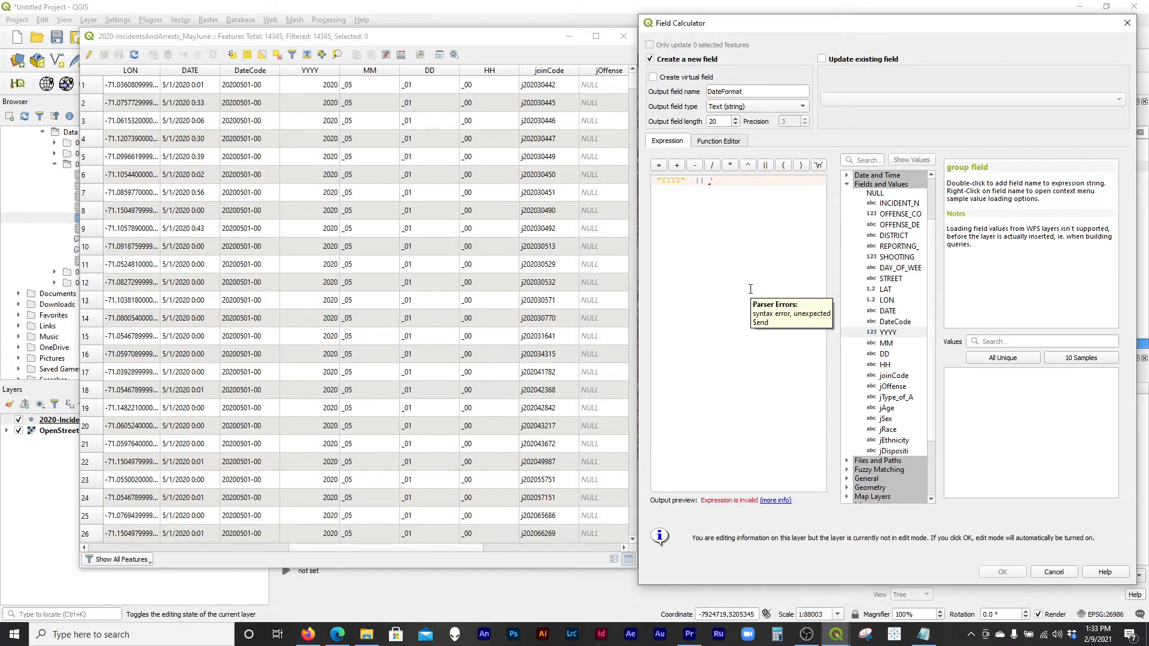
pyautogui.write("'-'")
pyautogui.hotkey('shift', 'Left')
pyautogui.hotkey('shift', 'Right')
pyautogui.hotkey('shift', 'Left')
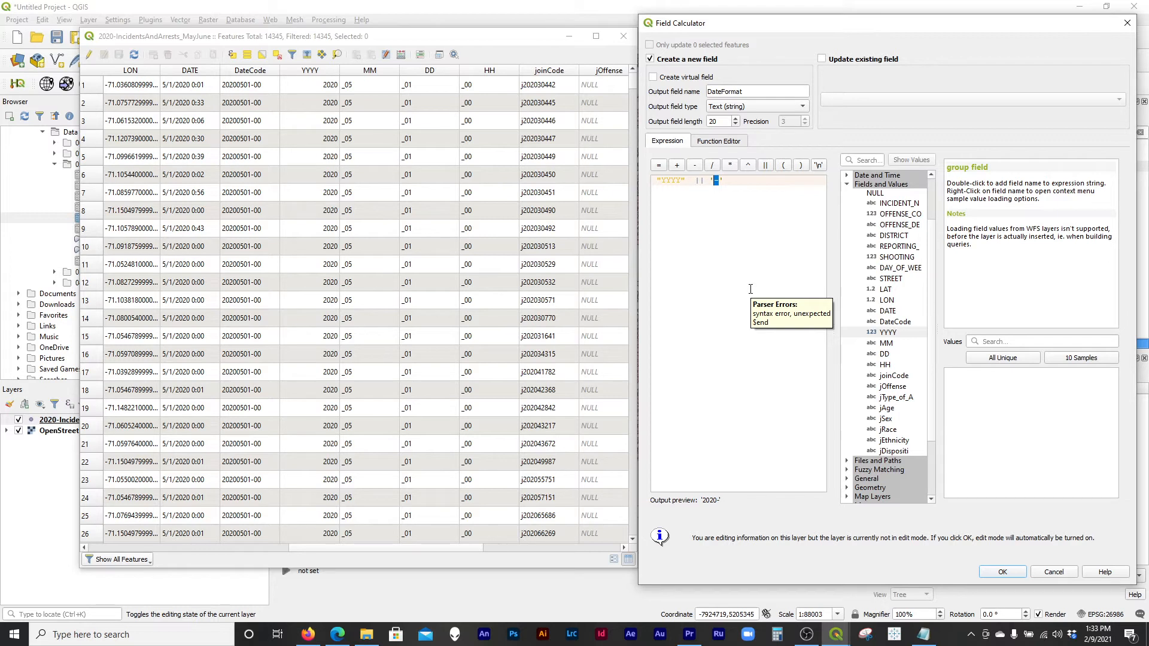
pyautogui.hotkey('shift', 'Right')
pyautogui.hotkey('shift', 'Left')
pyautogui.press('Right')
pyautogui.press('Right')
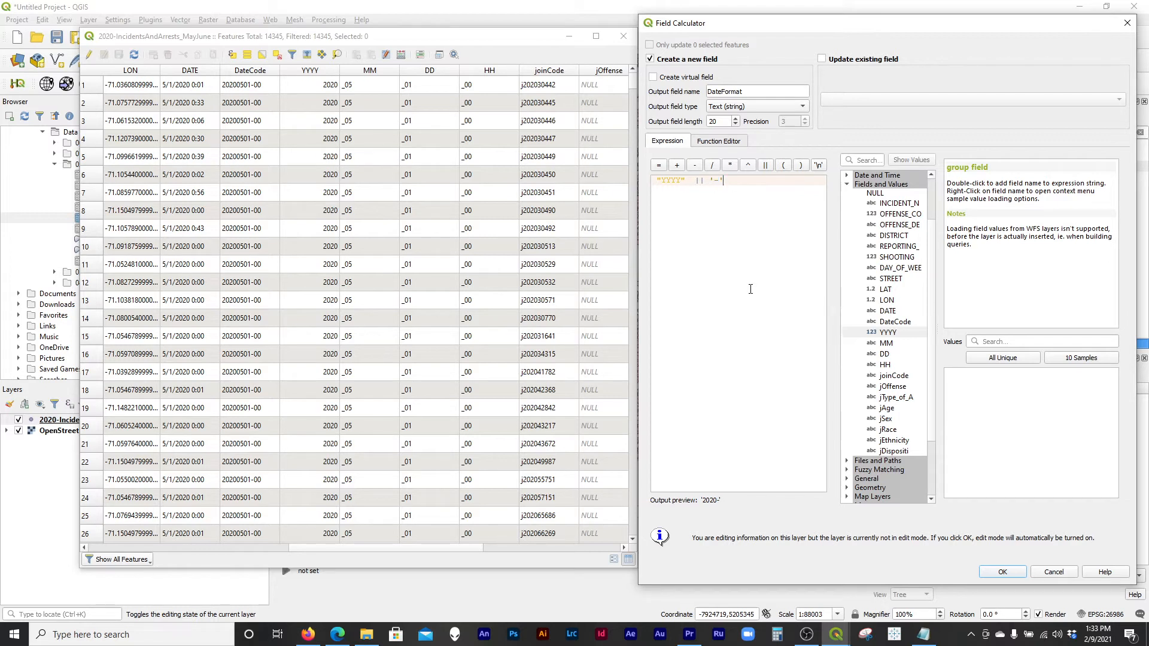
pyautogui.click(768, 168)
pyautogui.write('right')
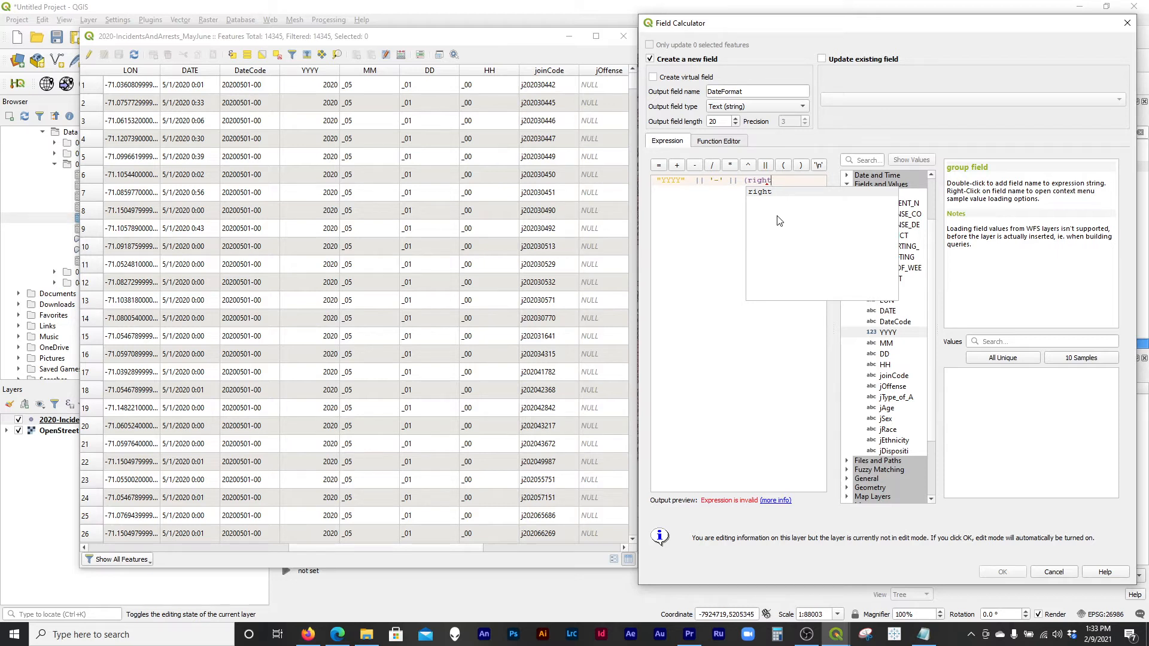
# Look up the syntax of the right function among the String functions.
pyautogui.click(868, 479)
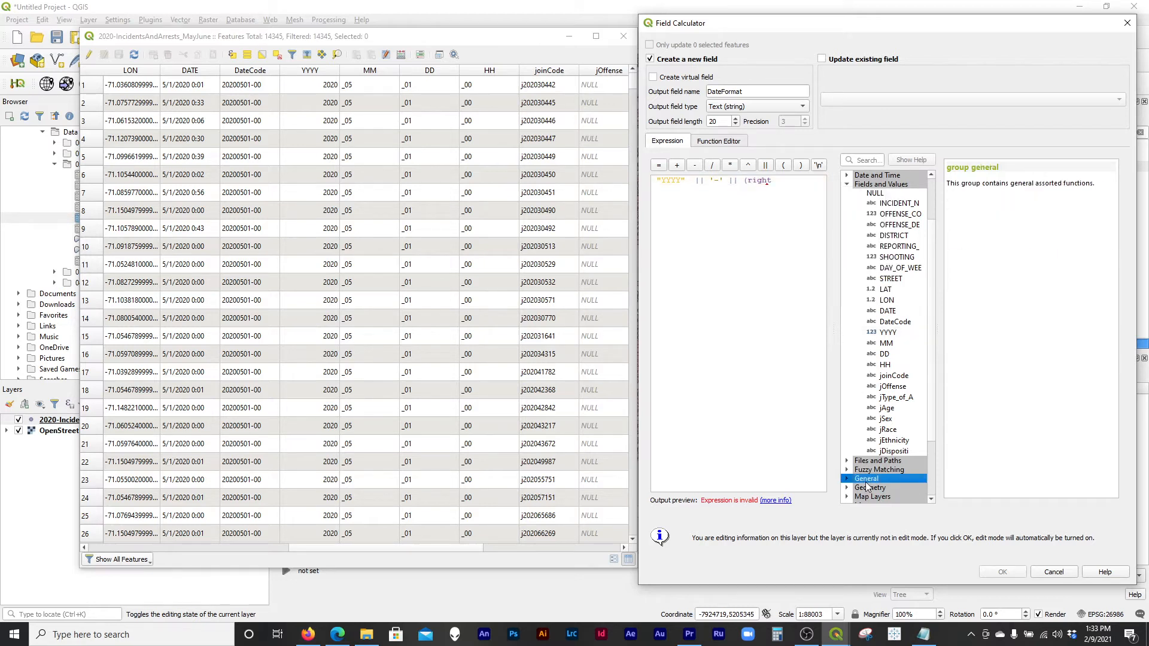
pyautogui.scroll(-3, 874, 474)
pyautogui.click(848, 471)
pyautogui.scroll(-8, 880, 437)
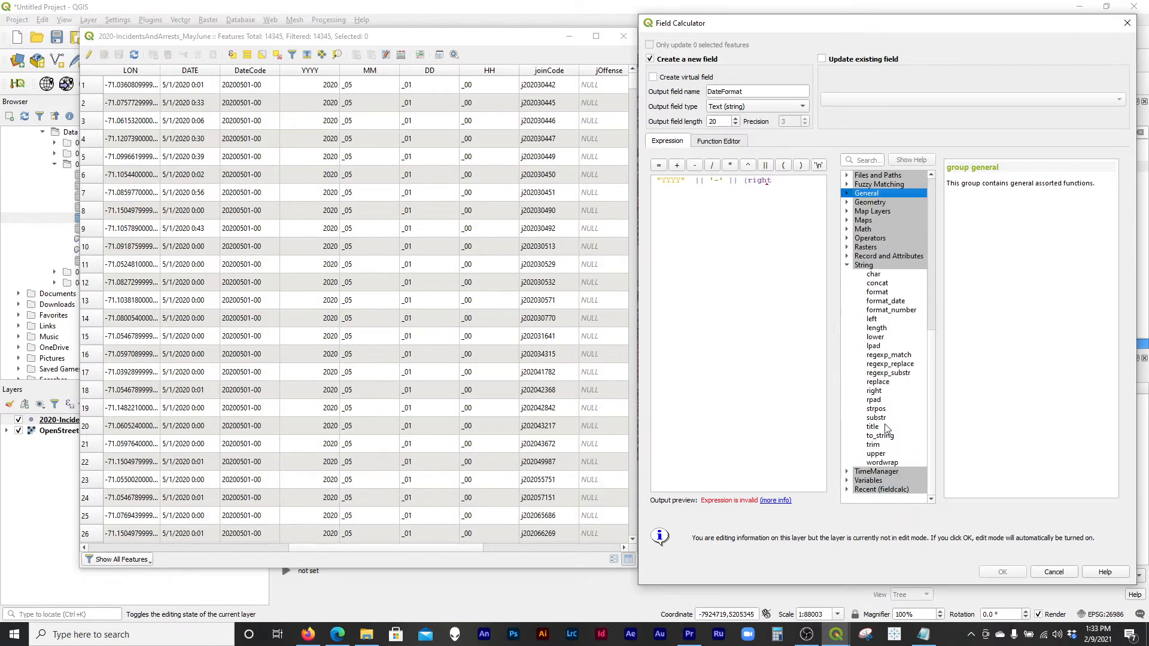
pyautogui.click(875, 392)
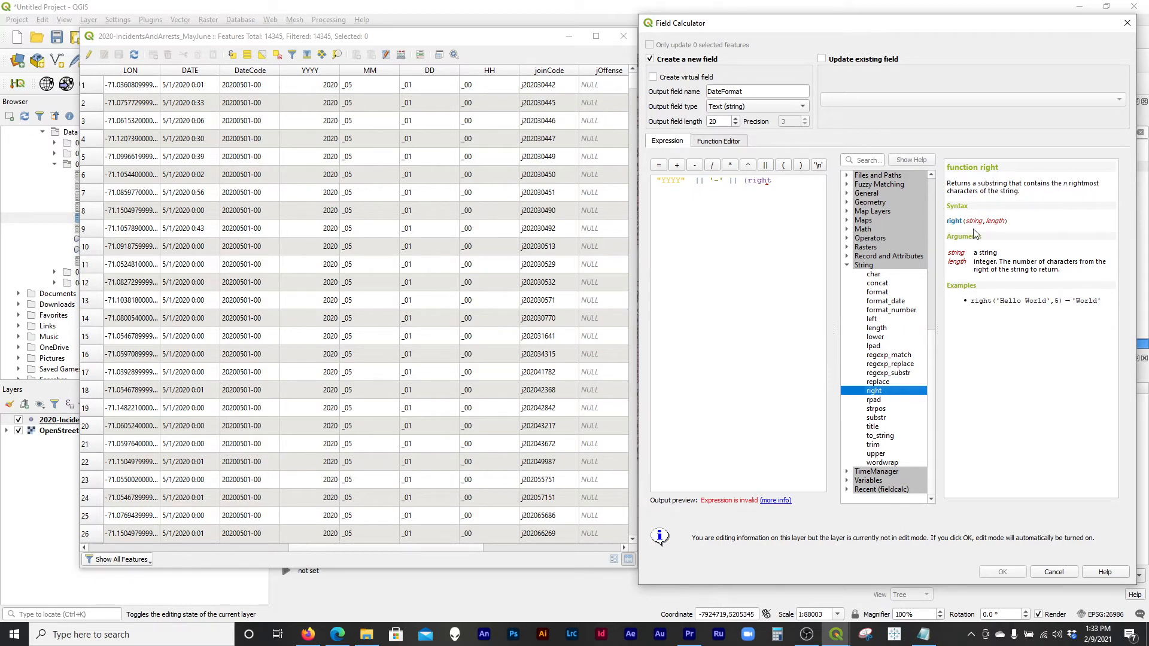
# Complete the month part of the DateFormat expression as (right( "MM" ,2)), using the MM field.
pyautogui.click(783, 189)
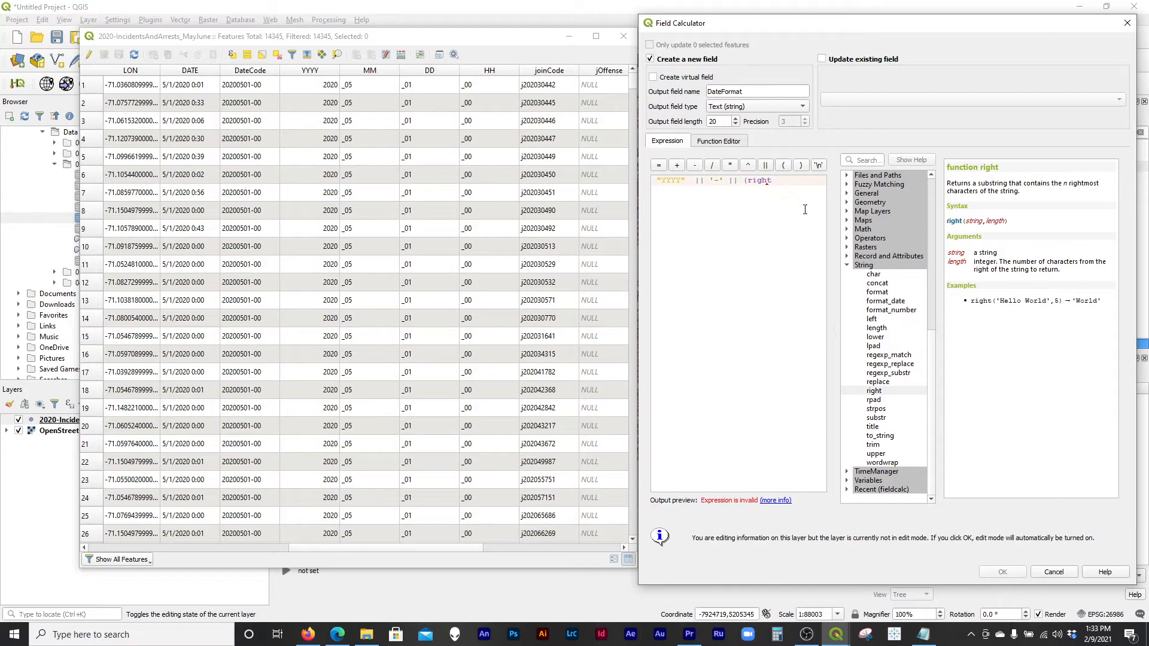
pyautogui.scroll(1, 884, 284)
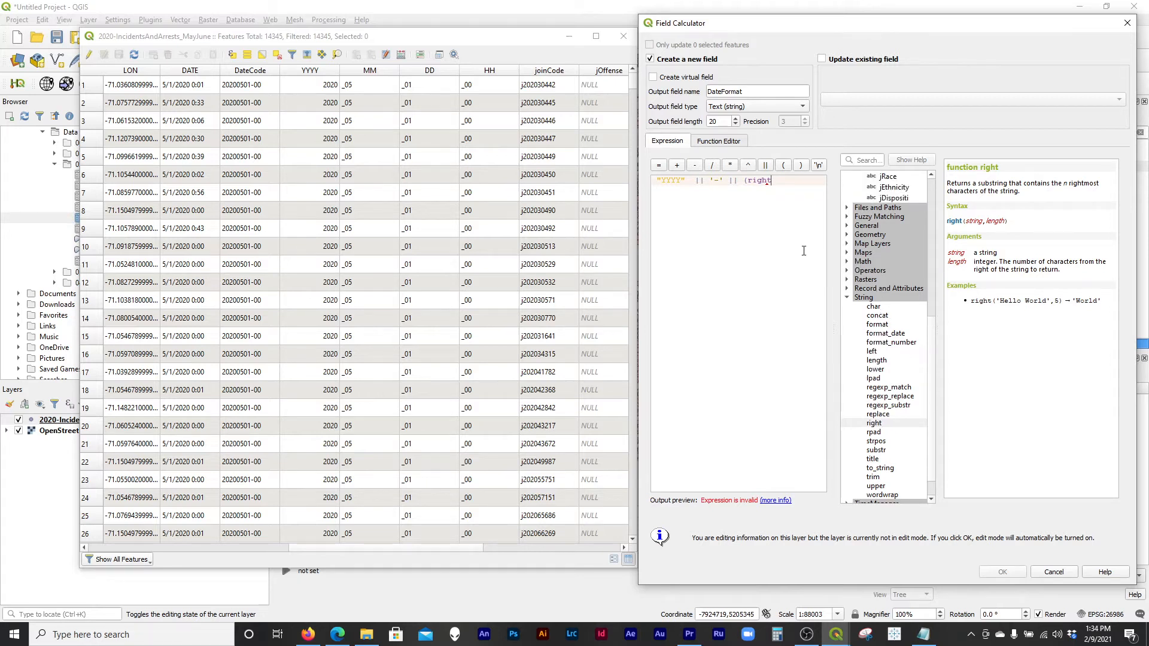
pyautogui.write('(')
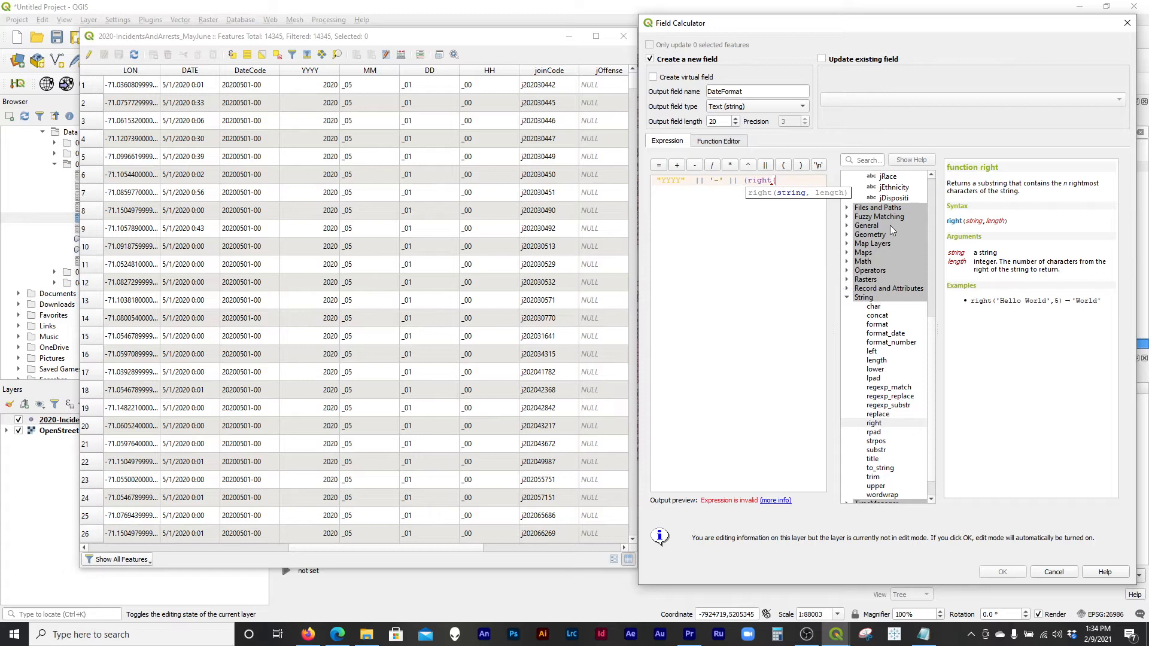
pyautogui.scroll(3, 891, 229)
pyautogui.scroll(2, 893, 229)
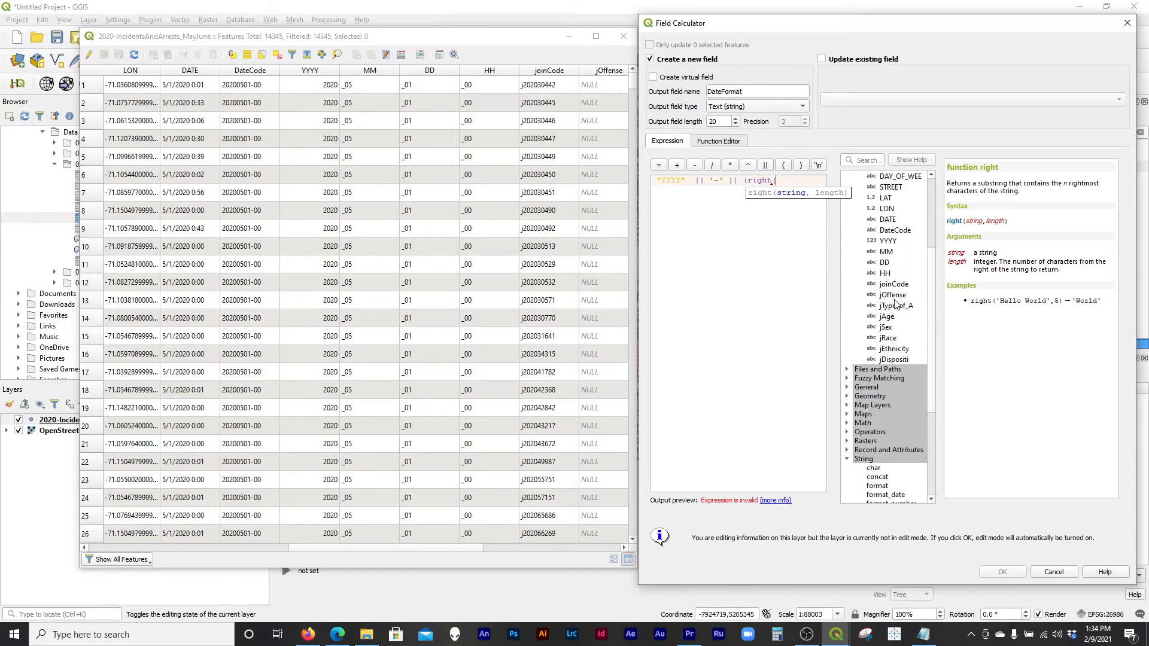
pyautogui.click(888, 252)
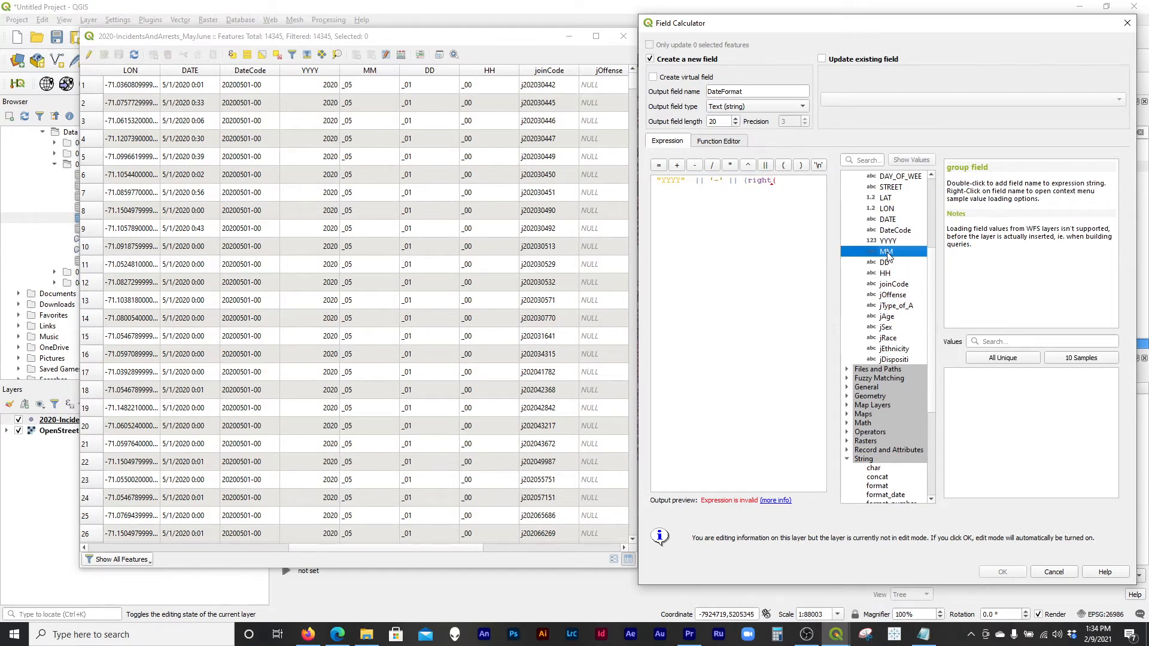
pyautogui.doubleClick(888, 252)
pyautogui.write(',')
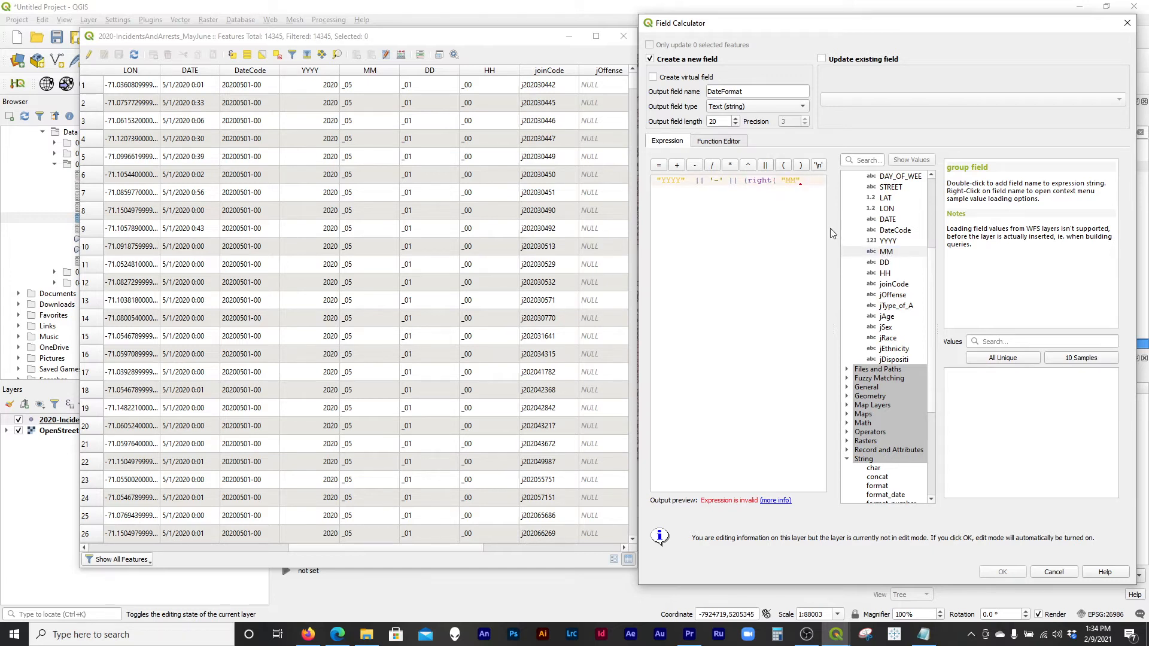
pyautogui.write('2')
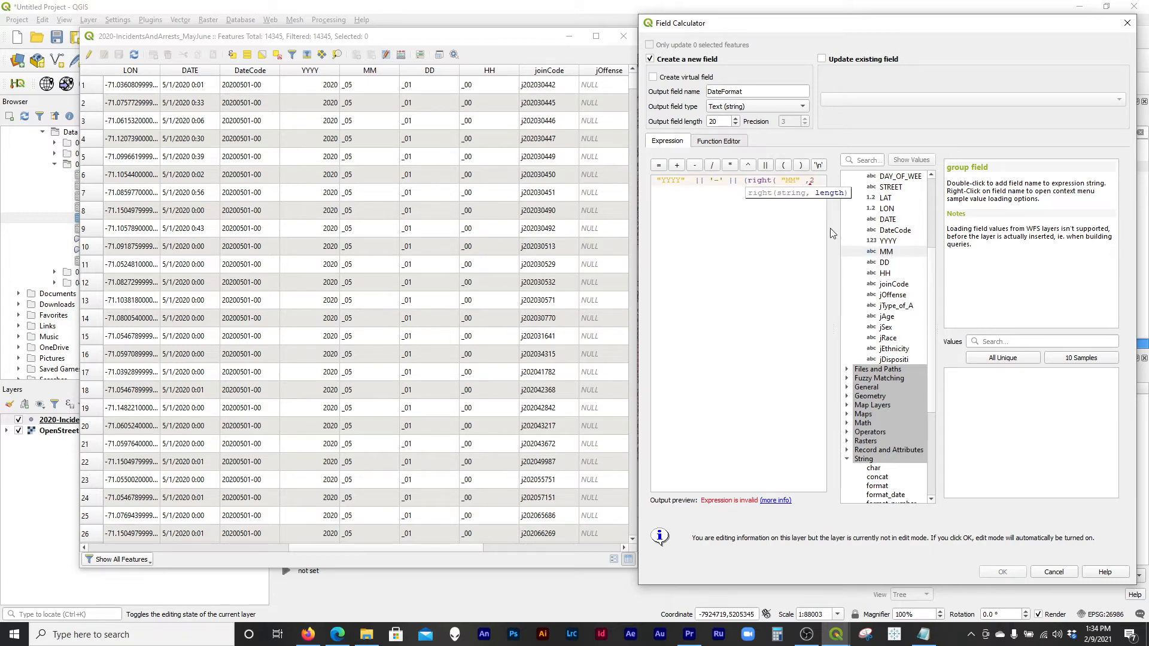
pyautogui.write('))')
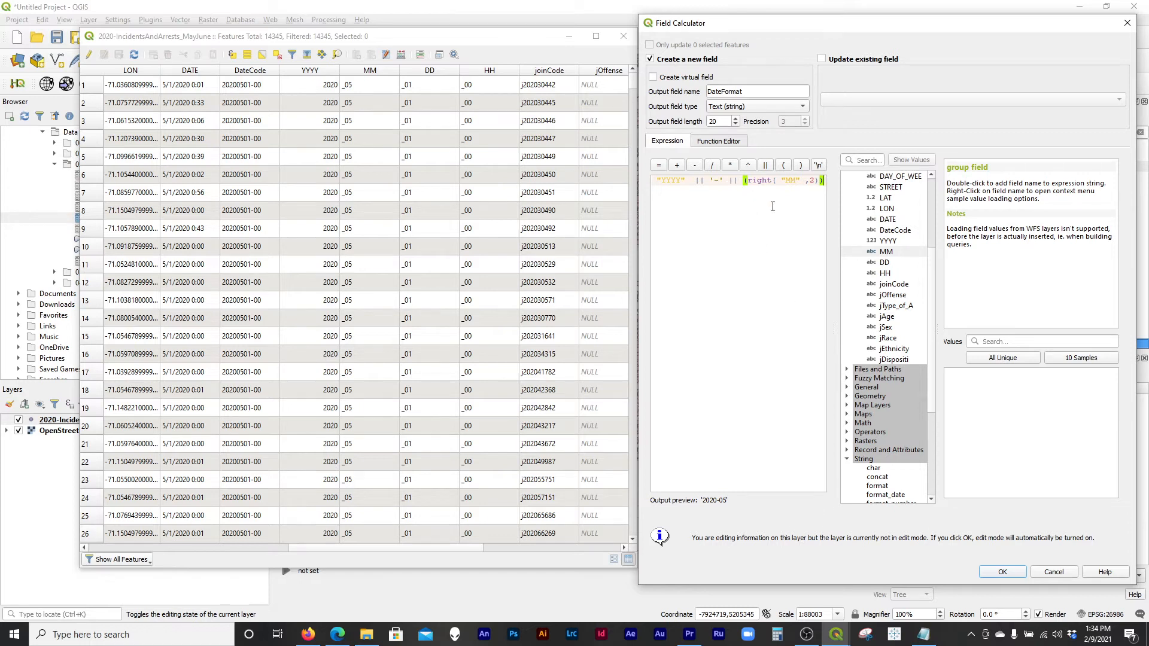
# Widen the Field Calculator window and append || '-' || to the DateFormat expression after the month part.
pyautogui.moveTo(634, 303); pyautogui.dragTo(399, 320)
pyautogui.moveTo(401, 300); pyautogui.dragTo(293, 301)
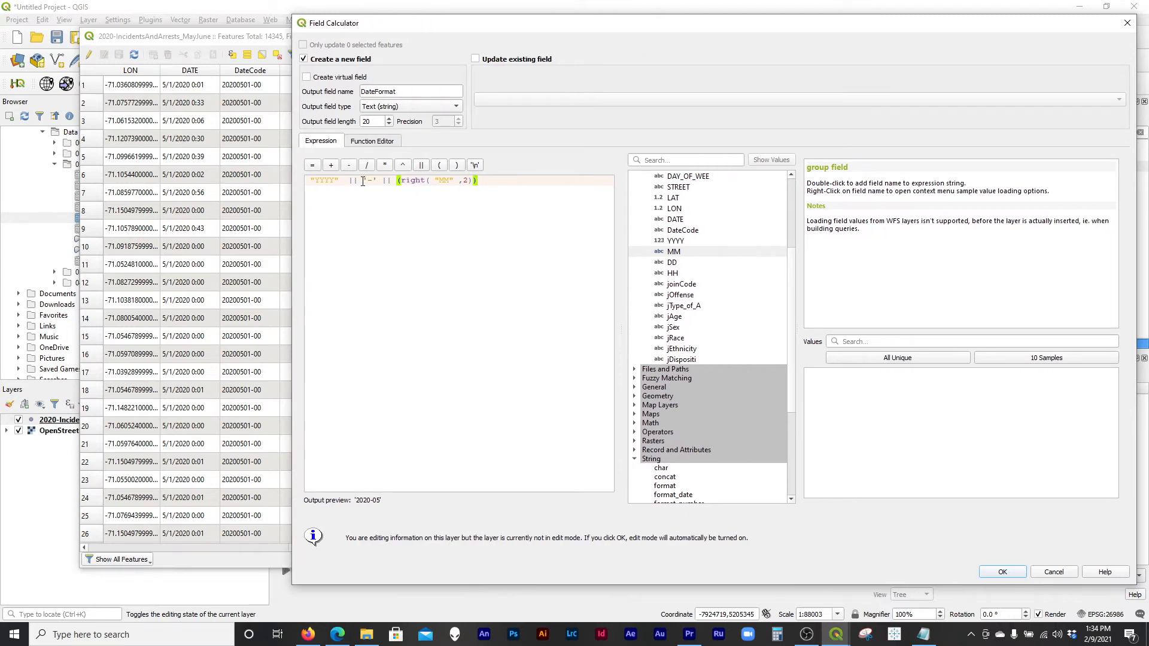
pyautogui.write('|')
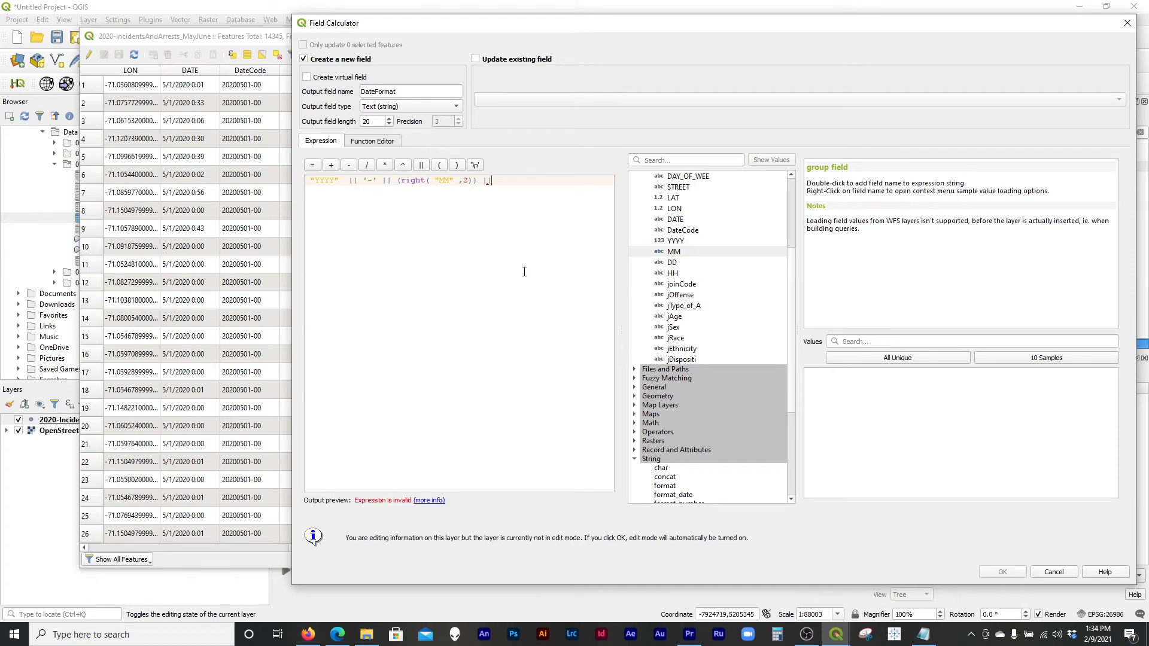
pyautogui.write("| '-' |")
# Append a copy of the (right( "MM" ,2)) part to the expression's end and change the copy's field to DD.
pyautogui.moveTo(397, 181); pyautogui.dragTo(477, 186)
pyautogui.hotkey('ctrl', 'c')
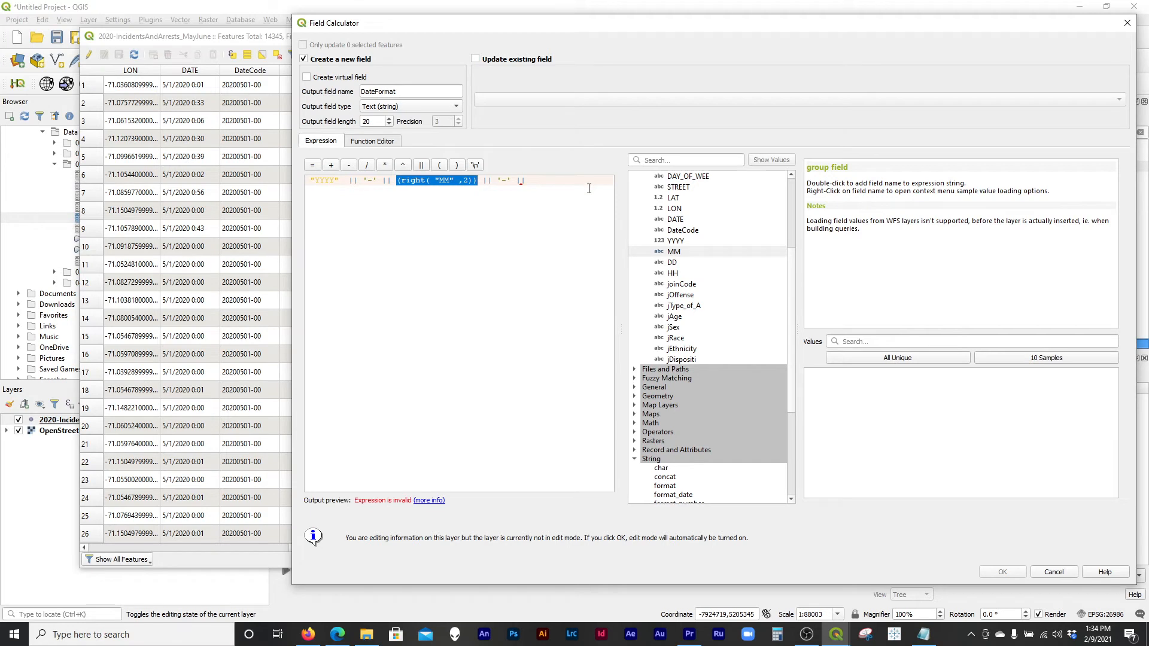
pyautogui.click(589, 189)
pyautogui.hotkey('ctrl', 'v')
pyautogui.click(580, 182)
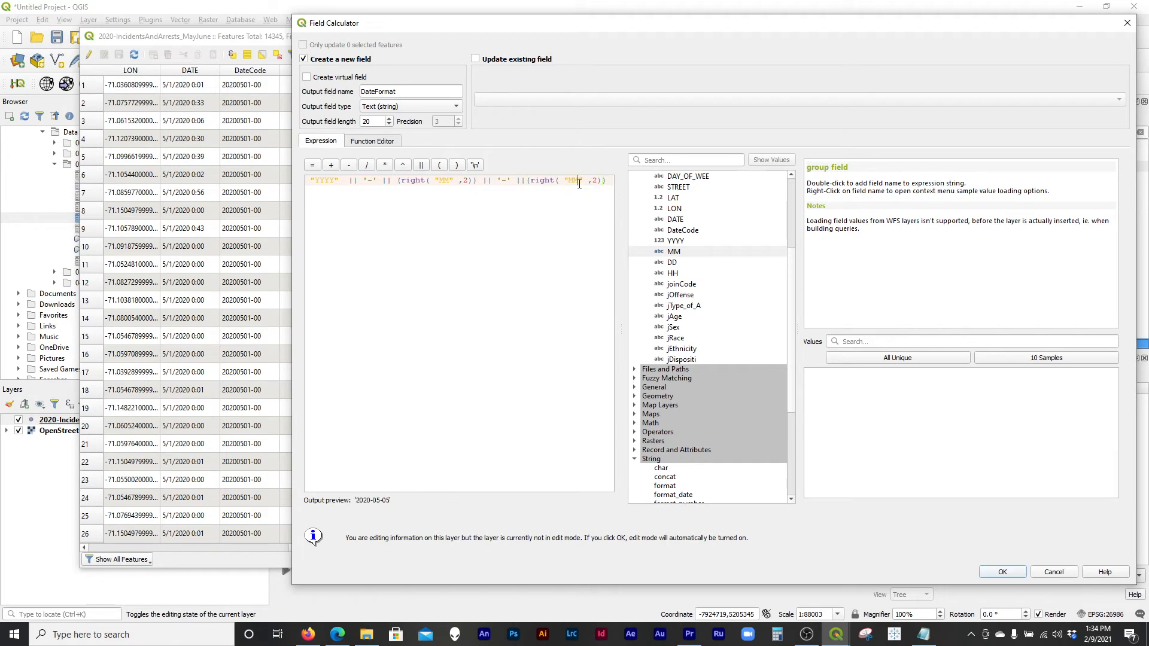
pyautogui.write('DD')
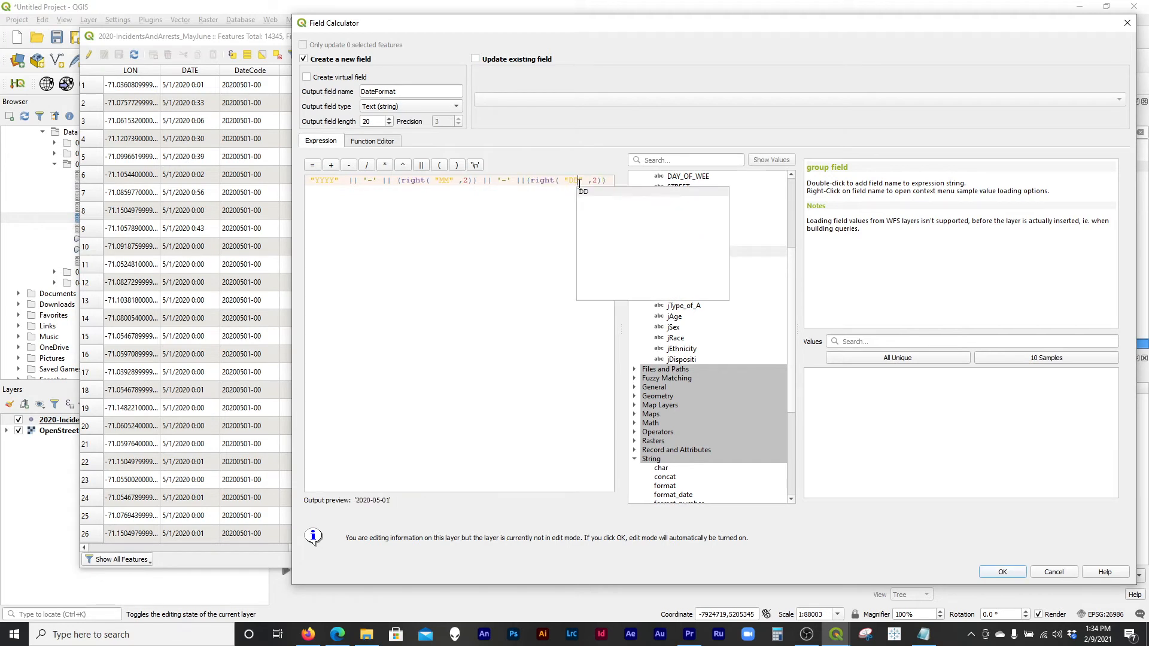
pyautogui.click(545, 215)
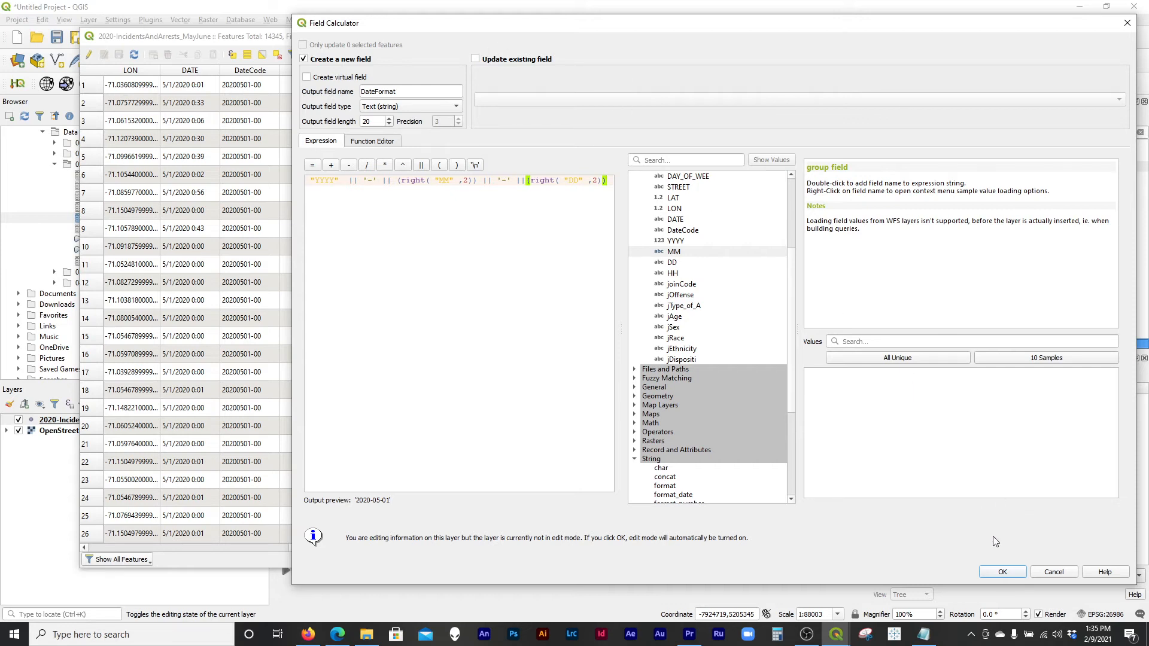
# Copy the whole DateFormat expression into the Notepad notes under the heading "Convert to Date Format".
pyautogui.tripleClick(504, 180)
pyautogui.hotkey('ctrl', 'c')
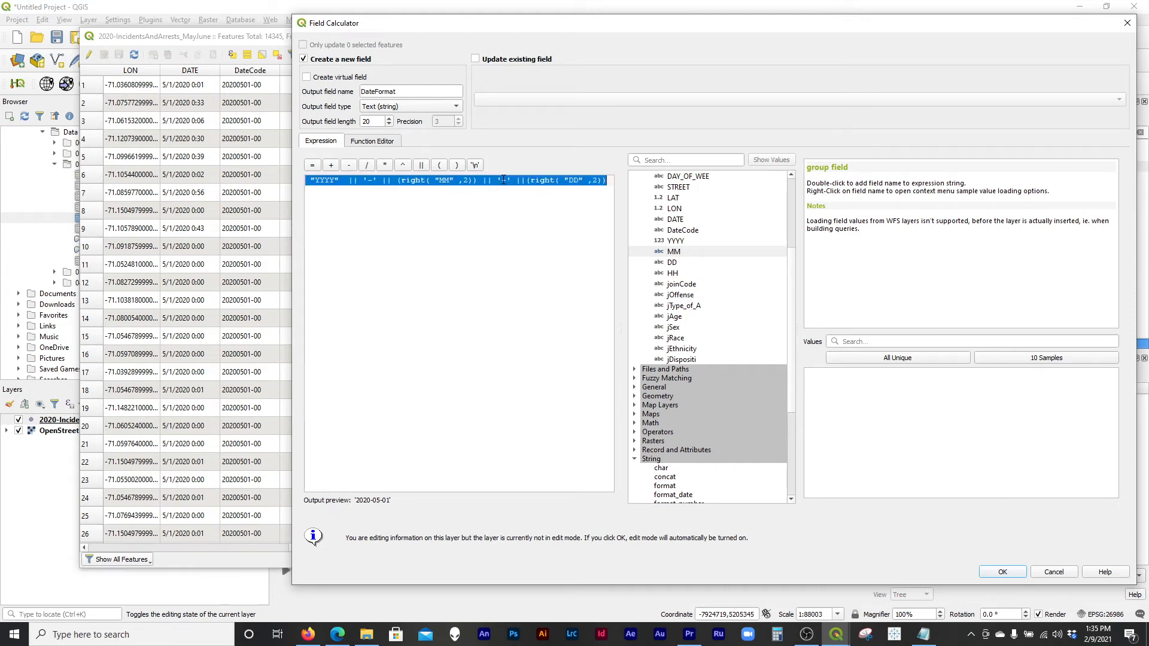
pyautogui.click(924, 635)
pyautogui.click(523, 186)
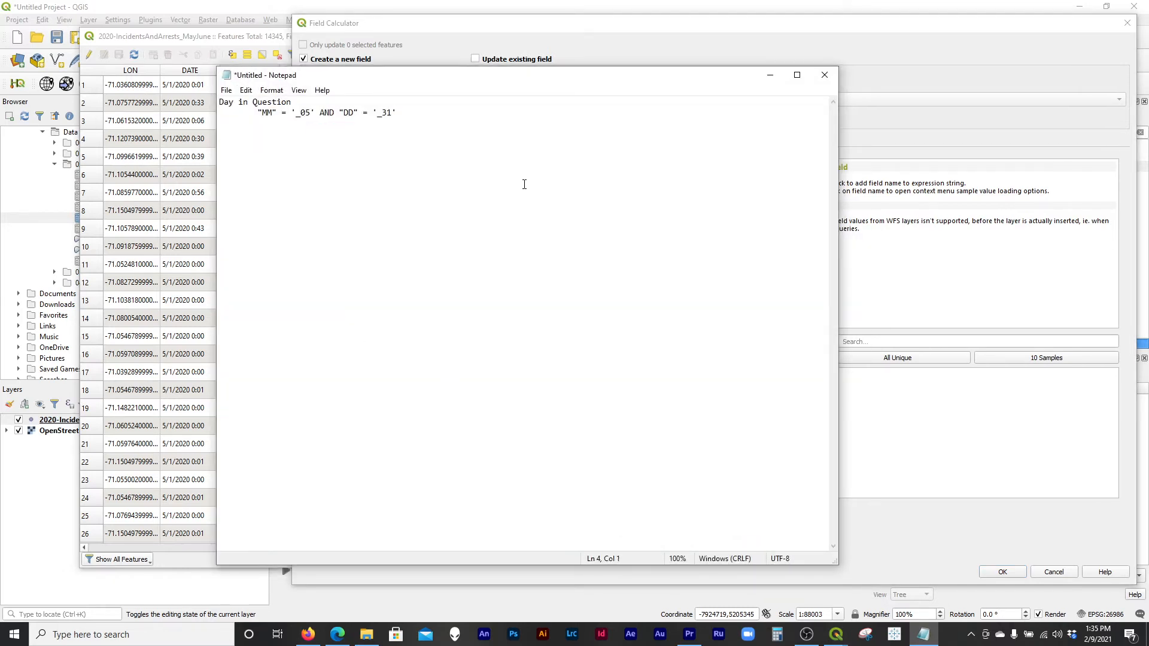
pyautogui.write('Convert to Date Format')
pyautogui.hotkey('ctrl', 'v')
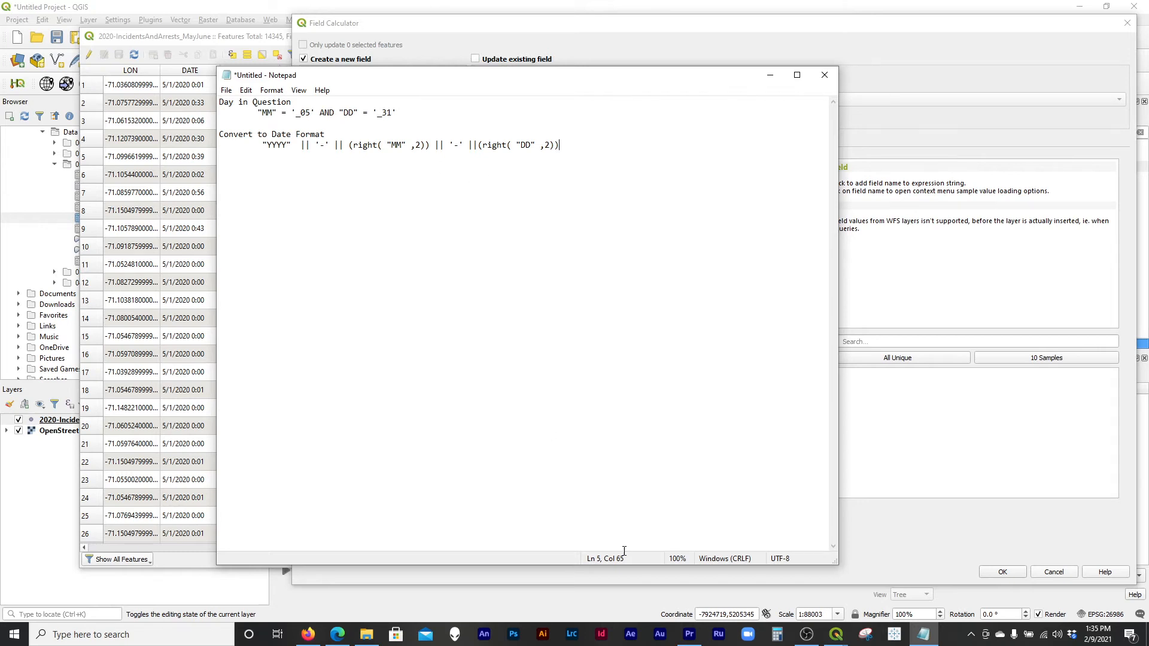
pyautogui.click(770, 75)
# Create the DateFormat field from the expression and check its values in the attribute table.
pyautogui.click(1017, 574)
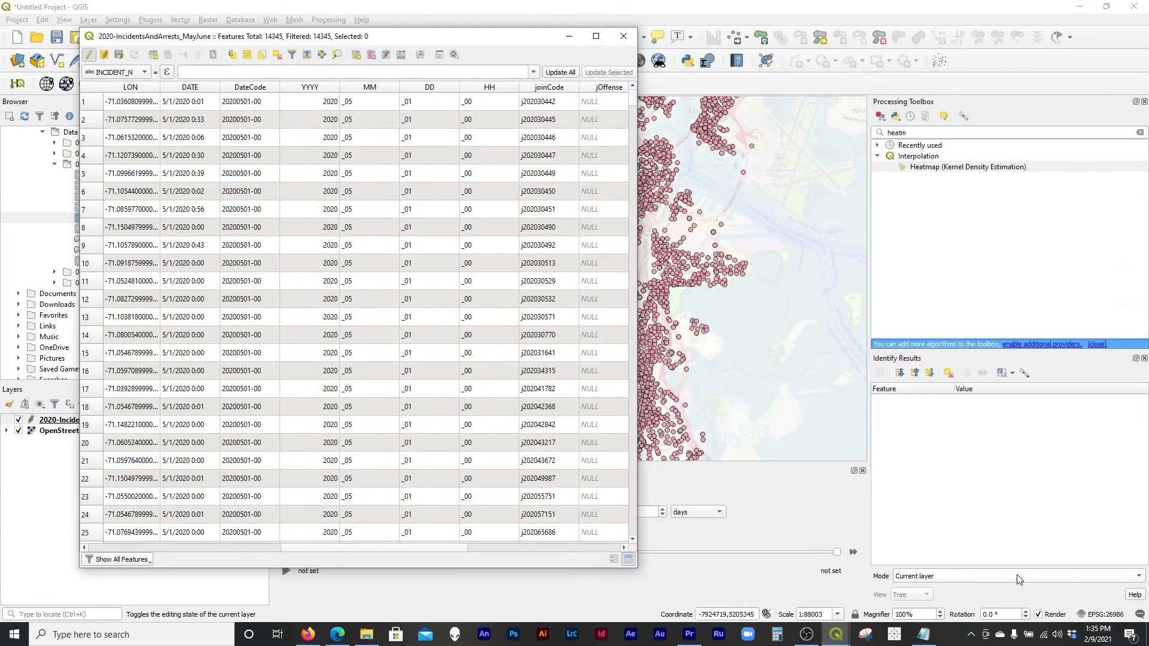
pyautogui.moveTo(328, 548); pyautogui.dragTo(503, 568)
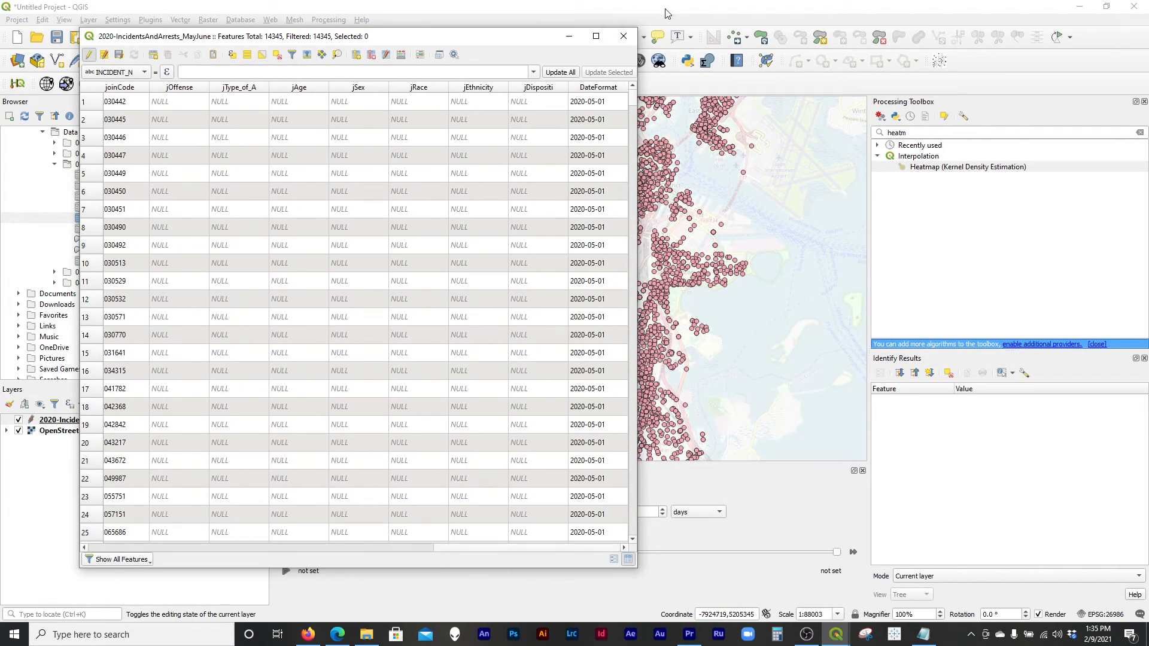
pyautogui.moveTo(634, 106); pyautogui.dragTo(636, 161)
pyautogui.moveTo(518, 549); pyautogui.dragTo(158, 509)
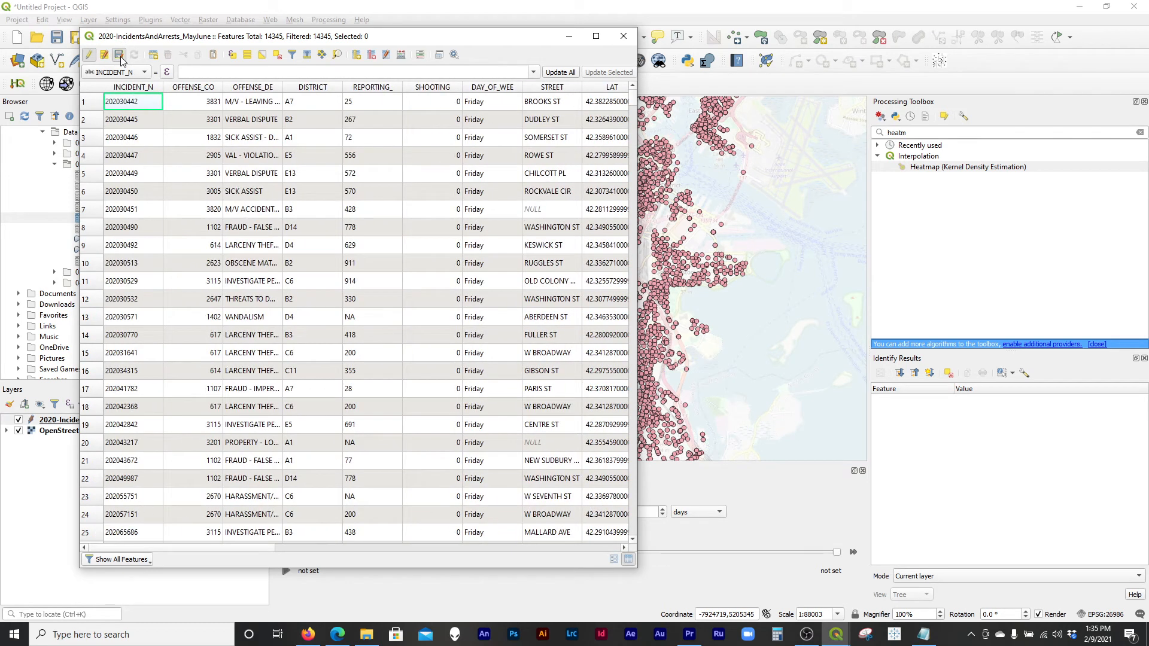
# End the layer's editing session with the new field saved and clear the attribute table off the map.
pyautogui.click(89, 55)
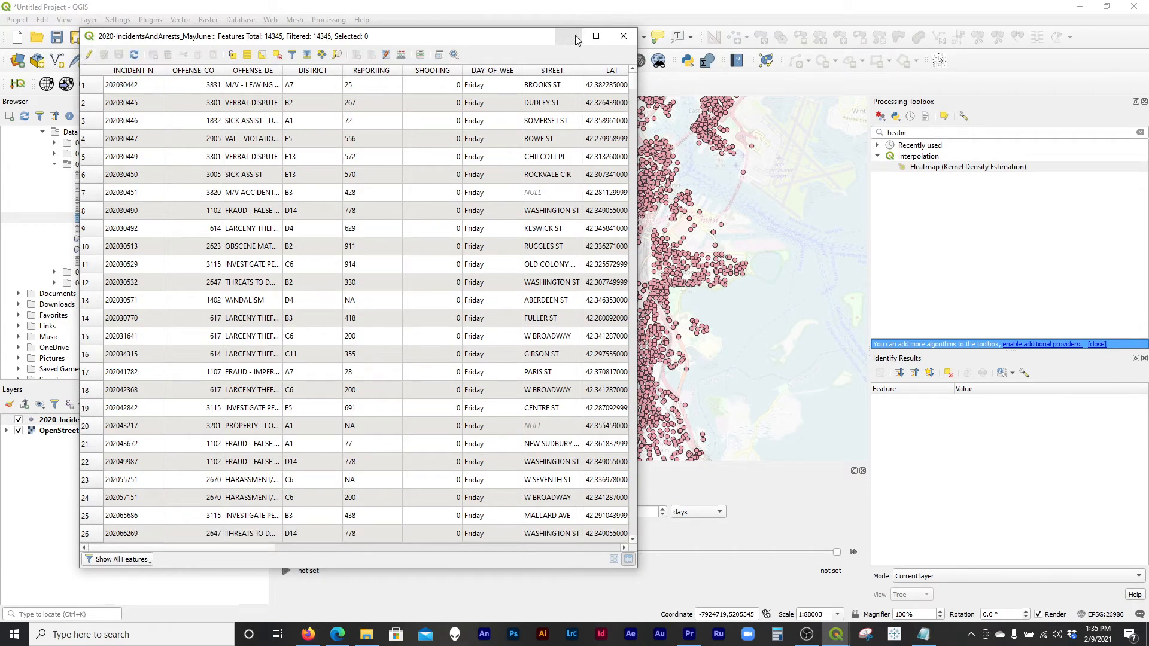
pyautogui.click(568, 37)
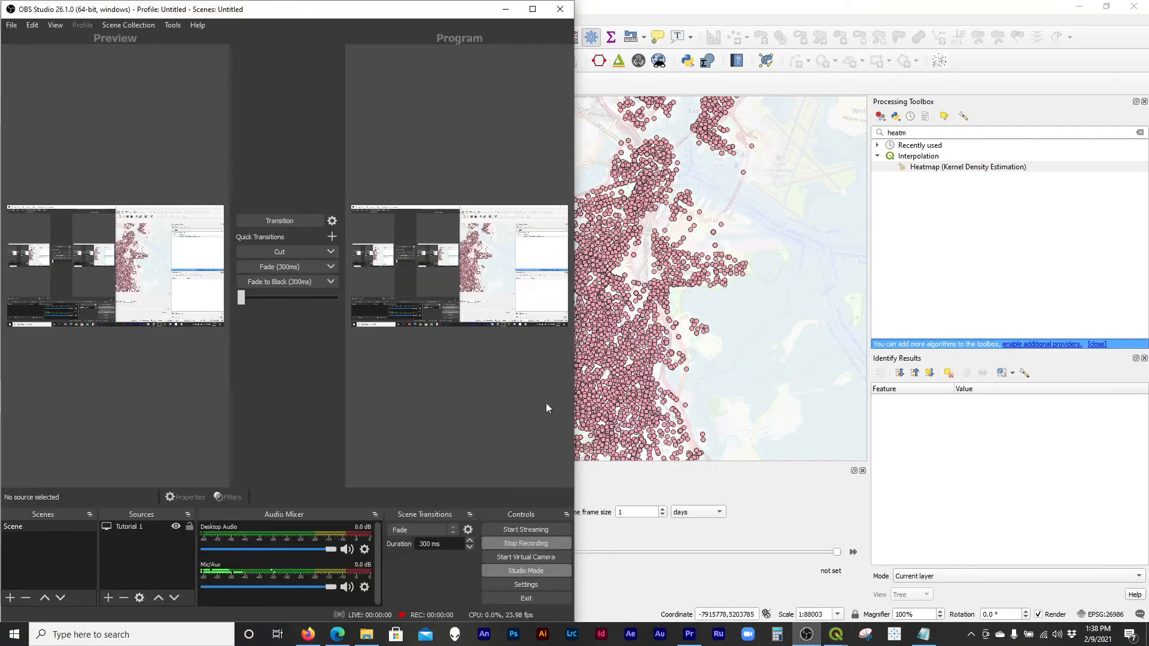
pyautogui.click(500, 13)
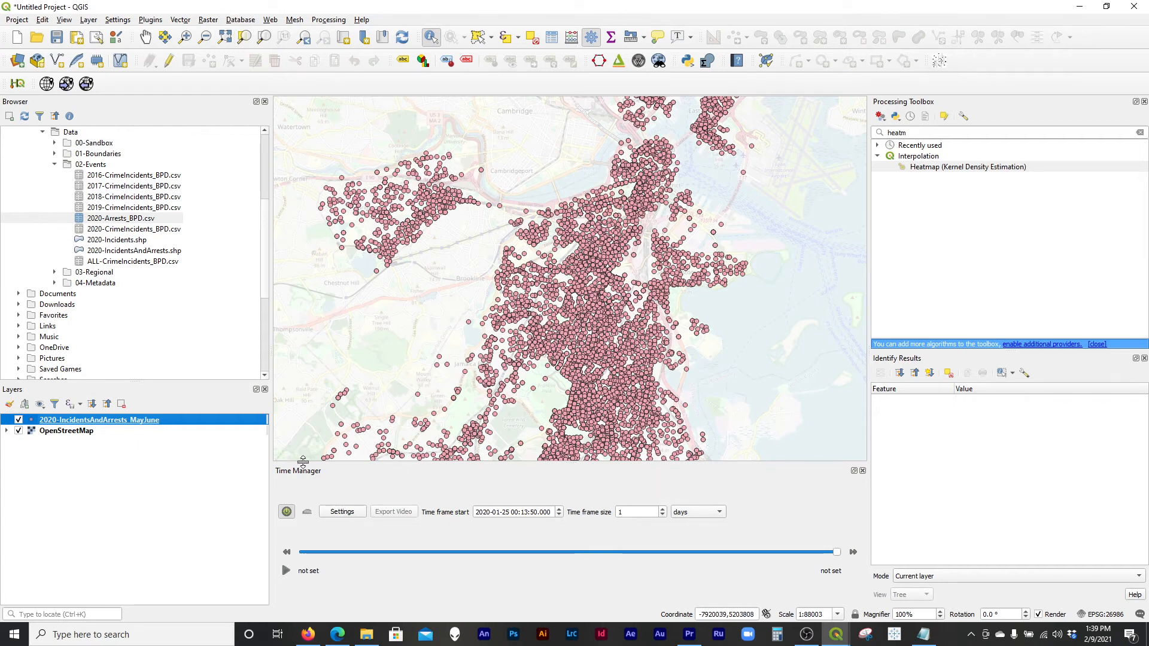
# Check the Time Manager's time frame size and its available time units.
pyautogui.click(645, 513)
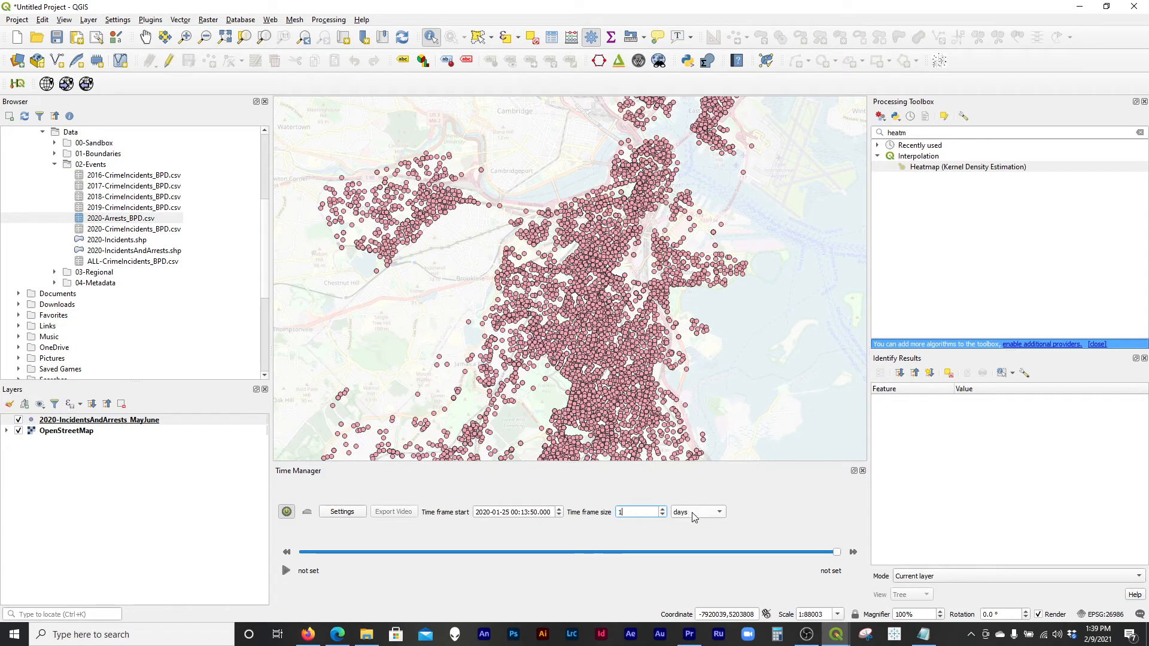
pyautogui.moveTo(635, 513); pyautogui.dragTo(604, 520)
pyautogui.click(695, 513)
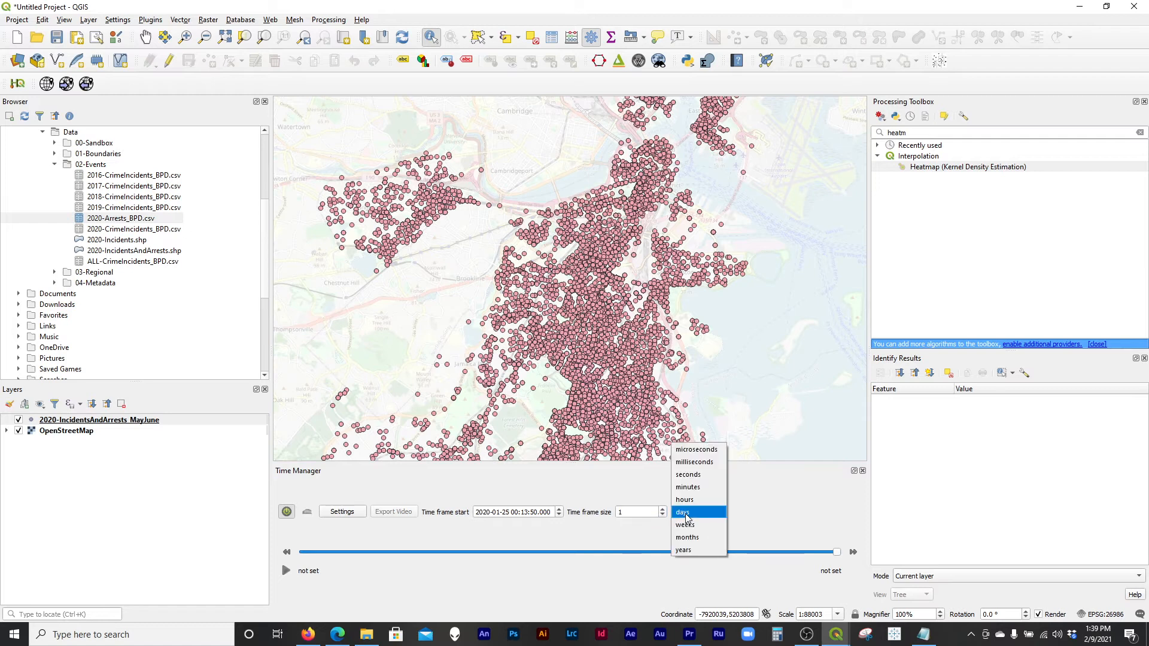
pyautogui.click(644, 512)
pyautogui.click(626, 512)
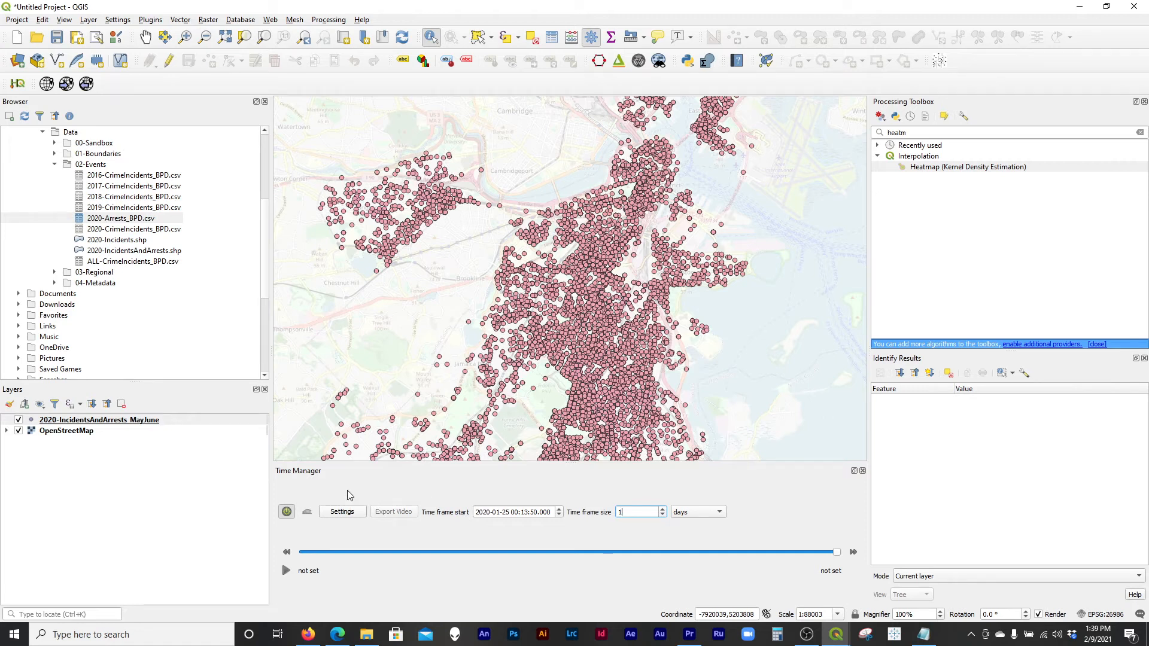
# Add the 2020-IncidentsAndArrests_MayJune layer to Time Manager with DateFormat as start time and the end time same as start.
pyautogui.click(343, 513)
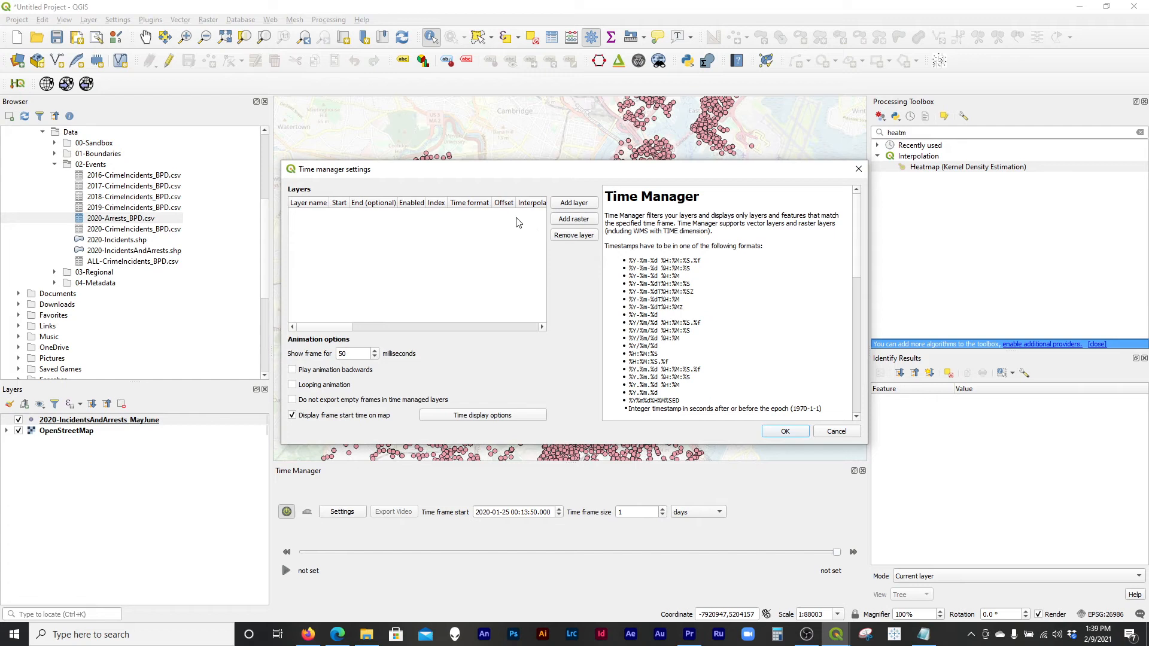
pyautogui.click(578, 204)
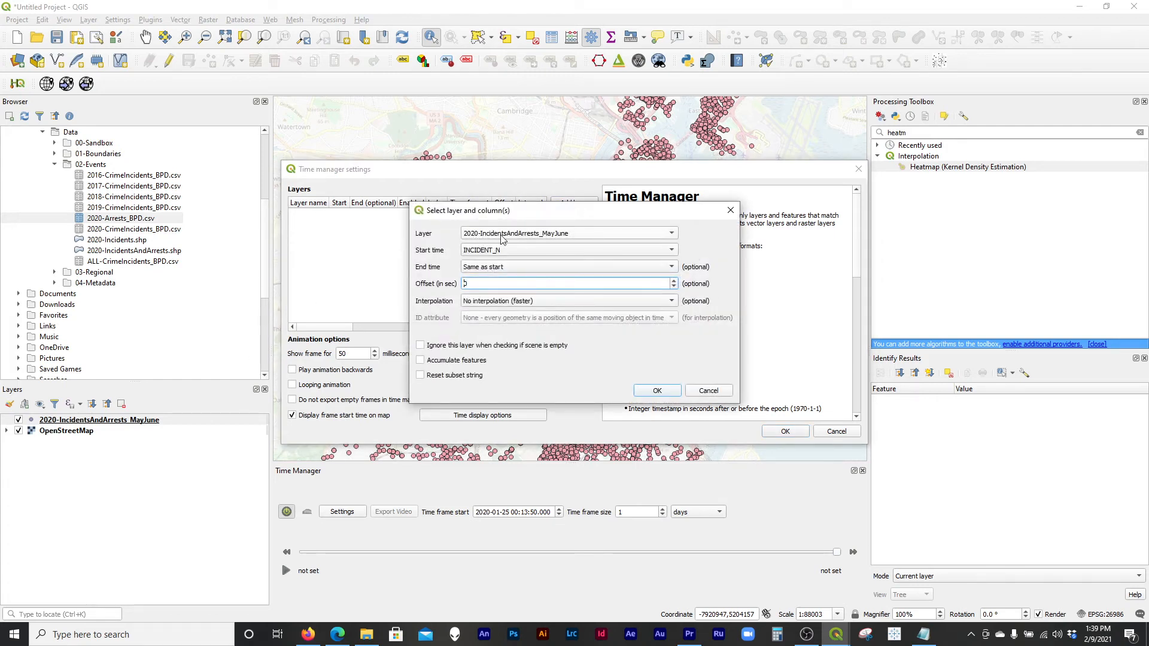
pyautogui.click(537, 252)
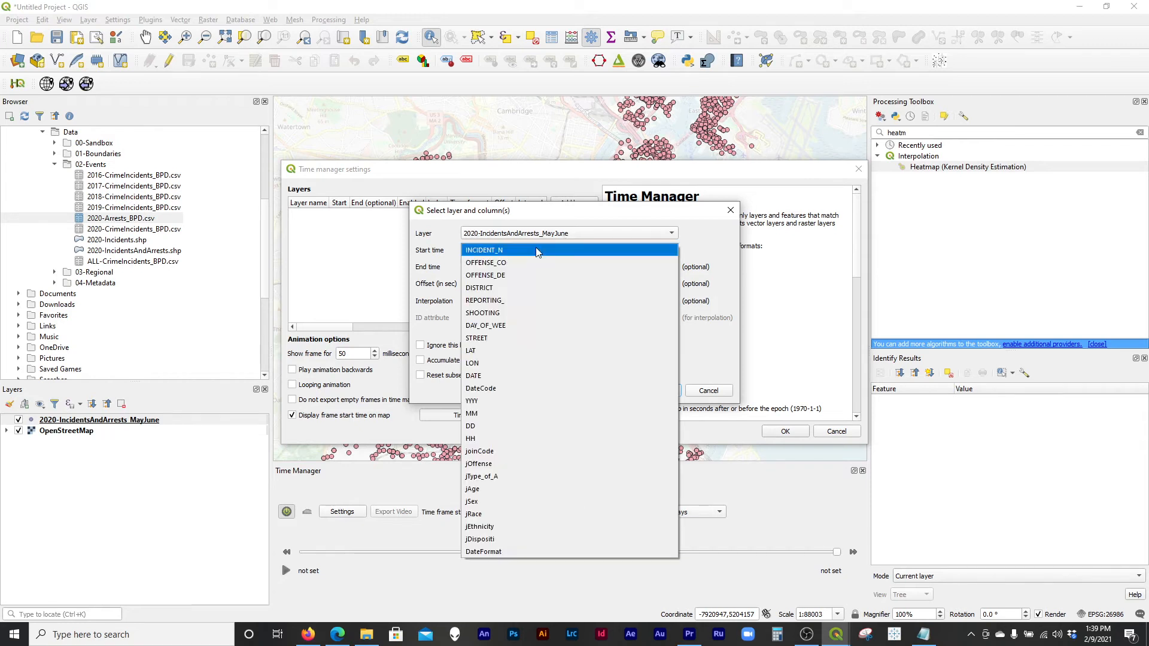
pyautogui.click(498, 552)
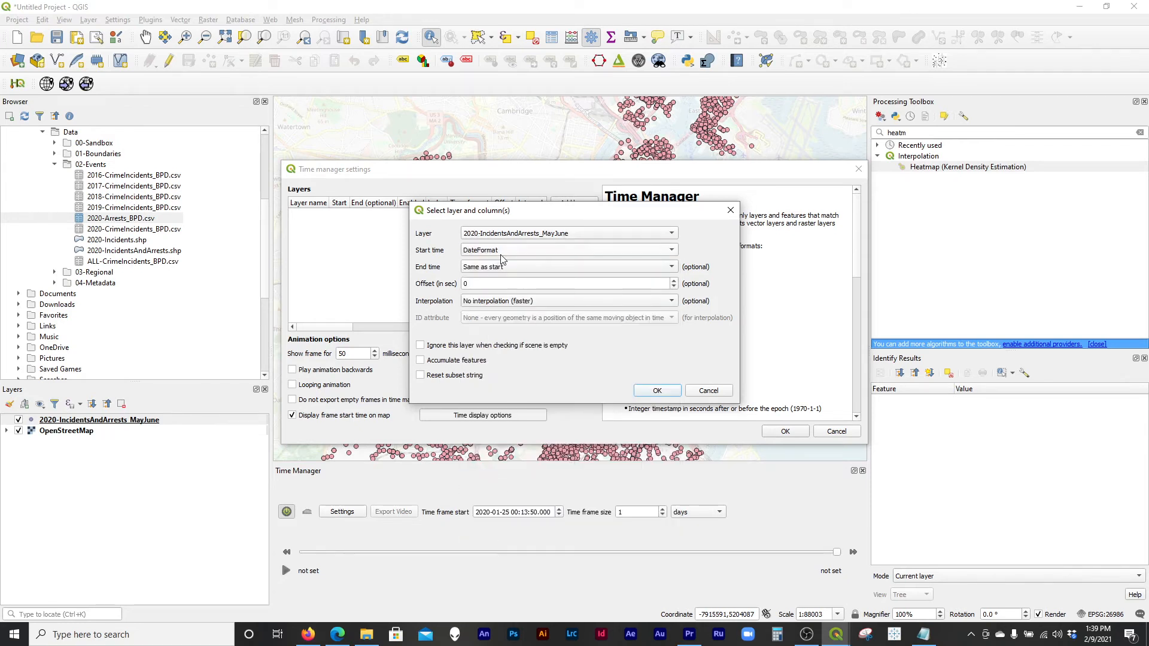
pyautogui.moveTo(546, 205); pyautogui.dragTo(402, 142)
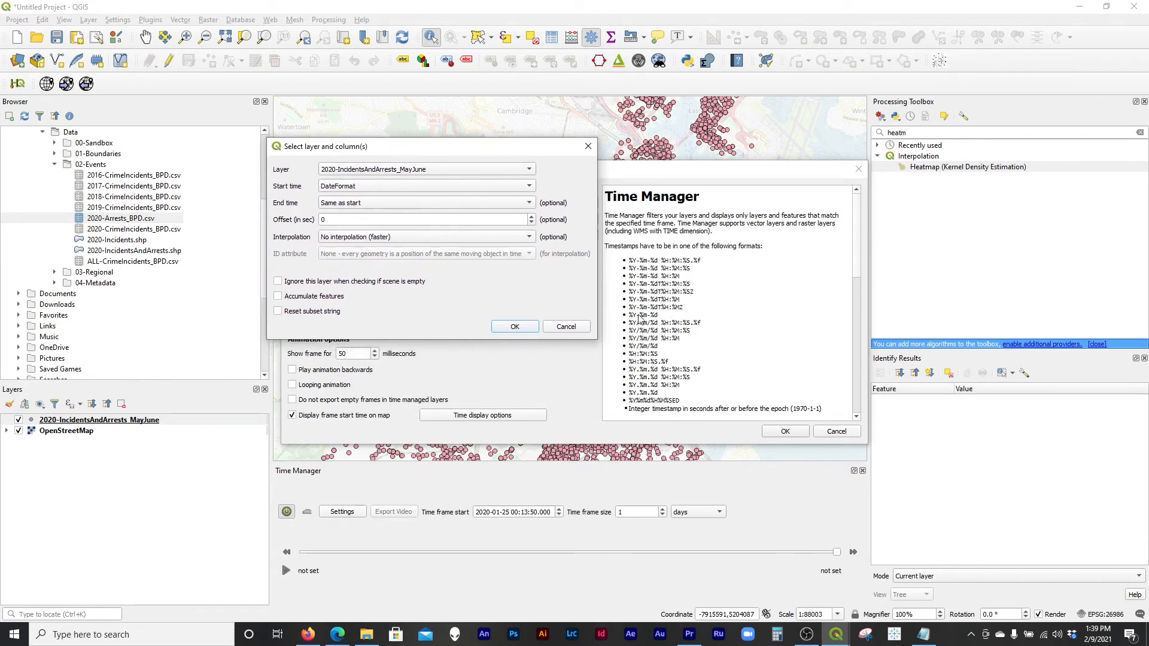
pyautogui.moveTo(469, 154); pyautogui.dragTo(601, 221)
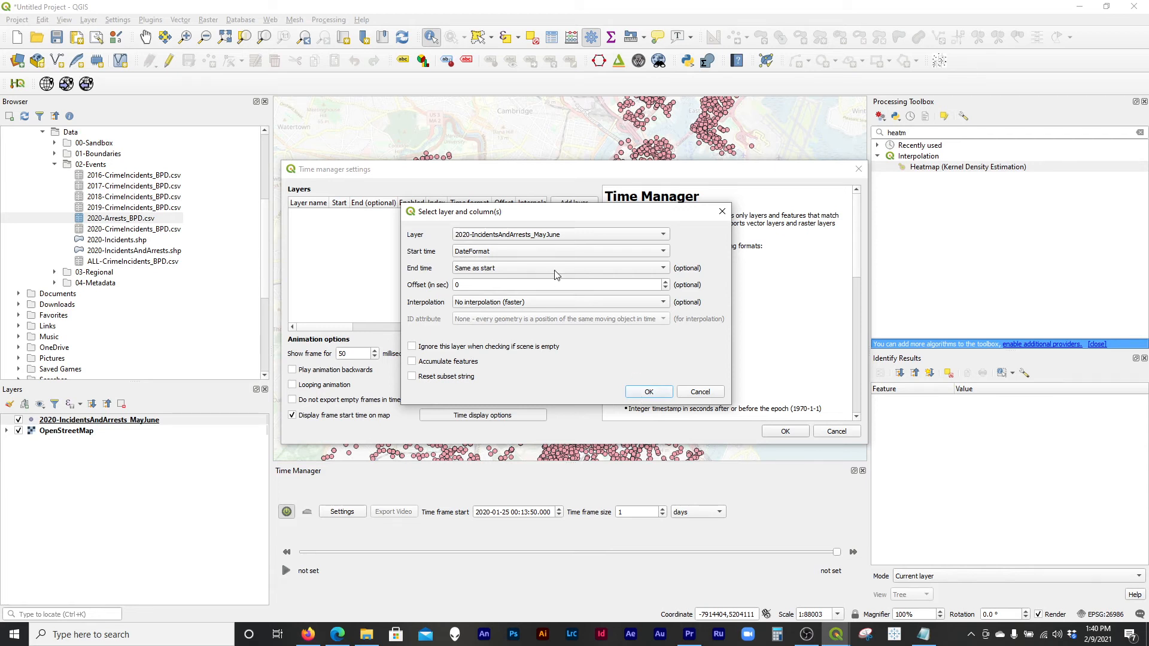
pyautogui.click(658, 397)
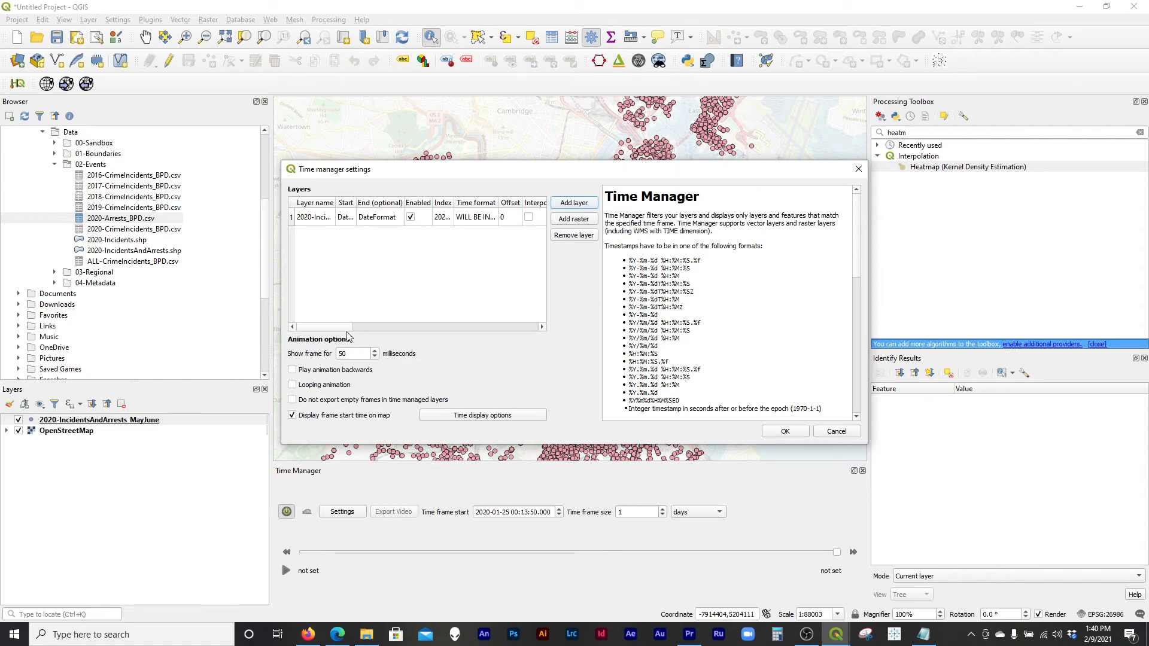
# Review the added layer and frame duration, apply the Time Manager settings, and advance the animation by one day.
pyautogui.moveTo(339, 330); pyautogui.dragTo(445, 317)
pyautogui.moveTo(350, 353); pyautogui.dragTo(336, 354)
pyautogui.click(355, 353)
pyautogui.click(786, 432)
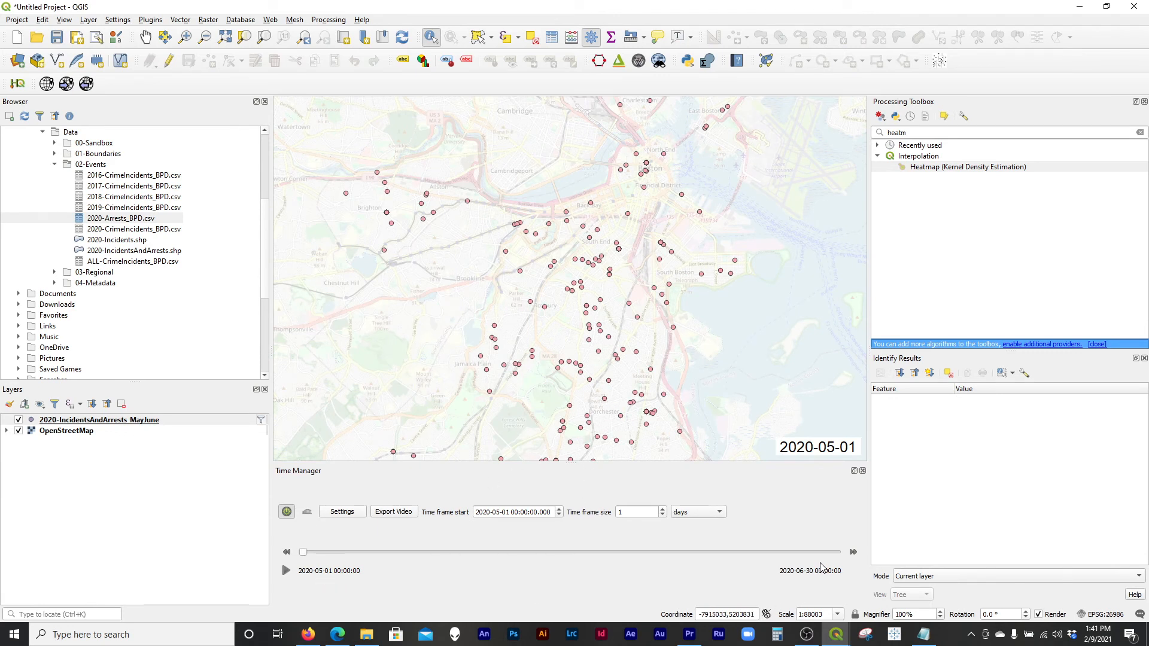
pyautogui.click(854, 552)
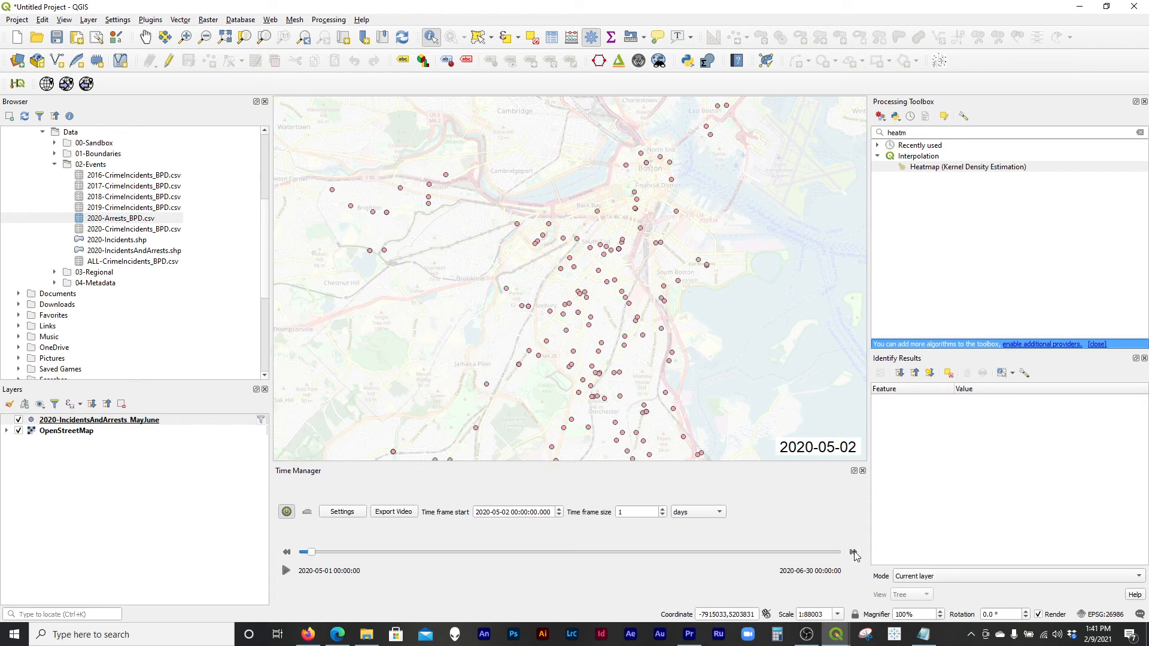
# Step the animation forward day by day to 2020-05-10 and play it through to 2020-06-10.
pyautogui.click(853, 553)
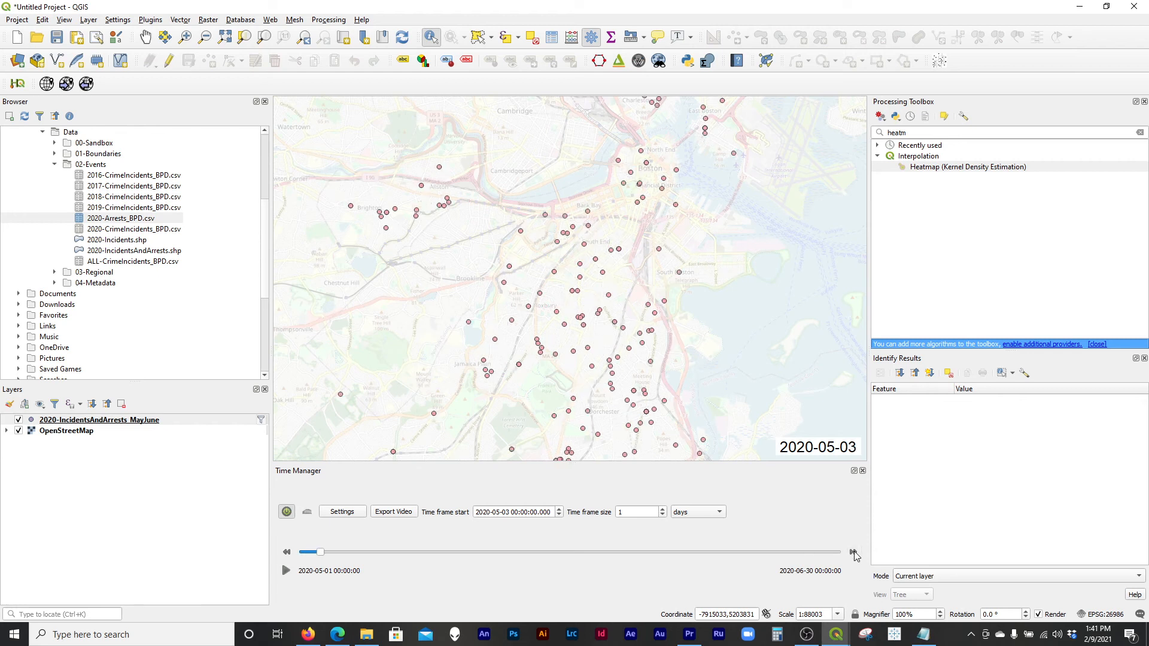
pyautogui.click(853, 552)
pyautogui.click(853, 553)
pyautogui.click(854, 552)
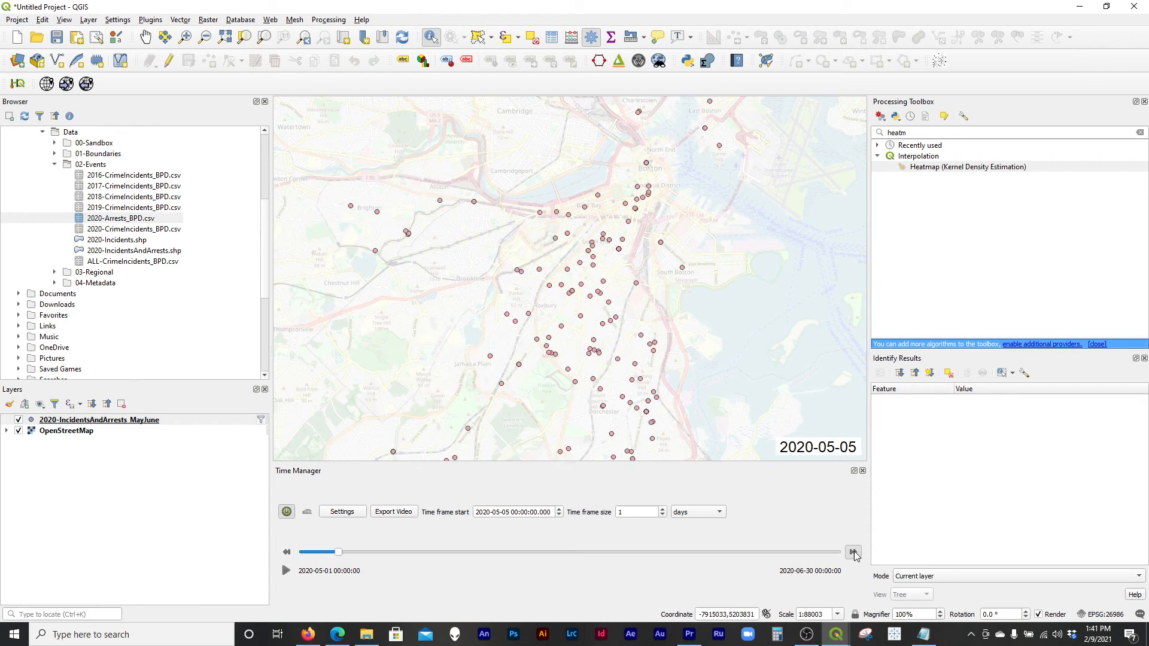
pyautogui.click(854, 552)
pyautogui.click(854, 553)
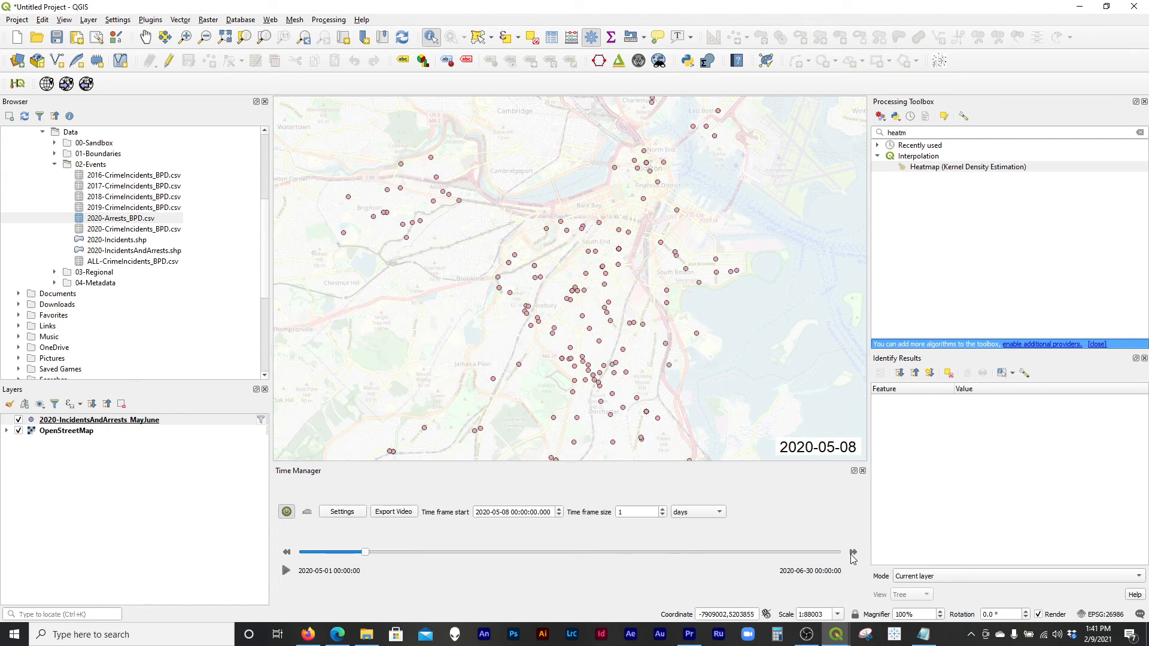
pyautogui.click(854, 553)
pyautogui.click(853, 552)
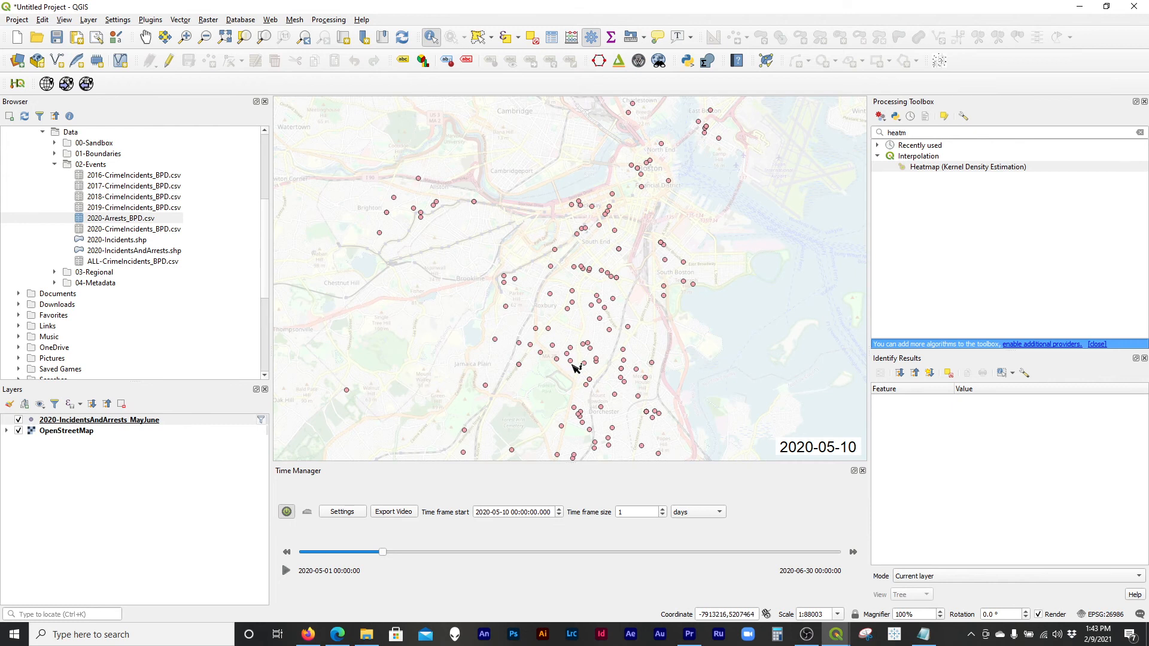
pyautogui.click(287, 572)
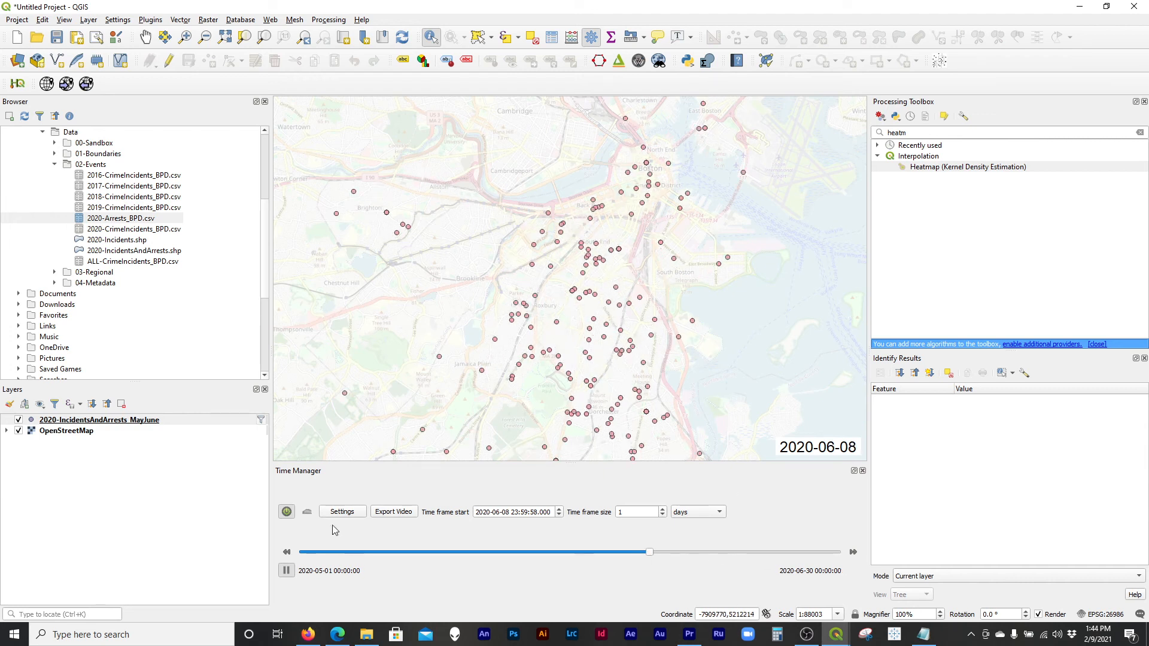
pyautogui.click(287, 572)
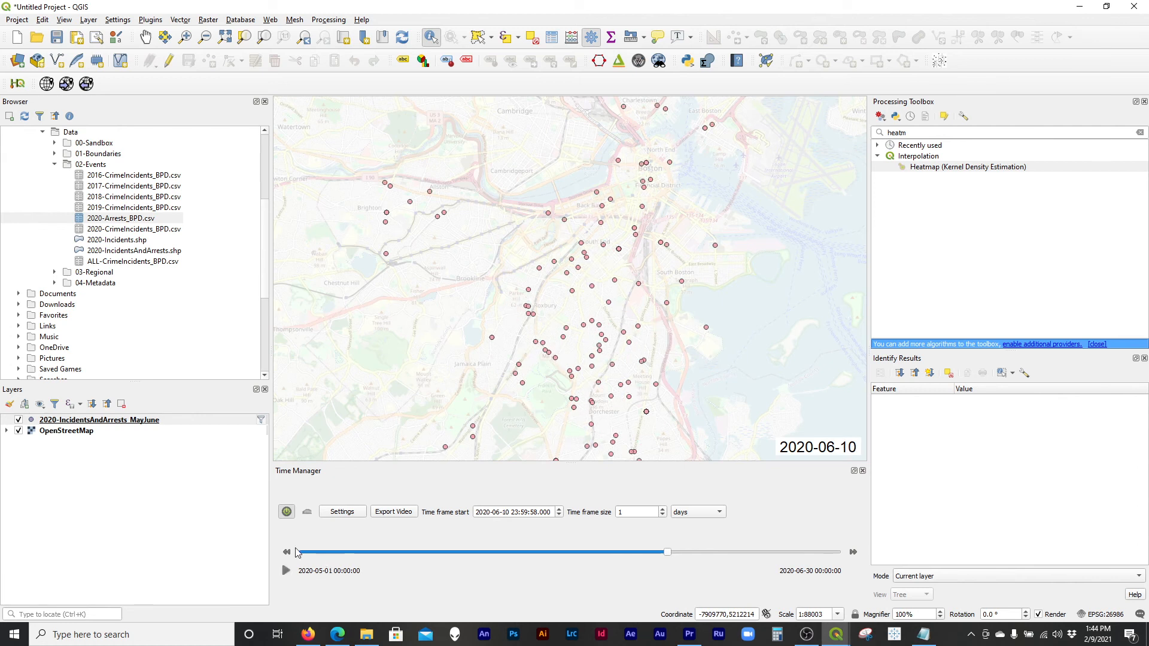
# Step the animation back day by day to 2020-05-30 and forward again to 2020-05-31 to compare the incident patterns.
pyautogui.click(288, 552)
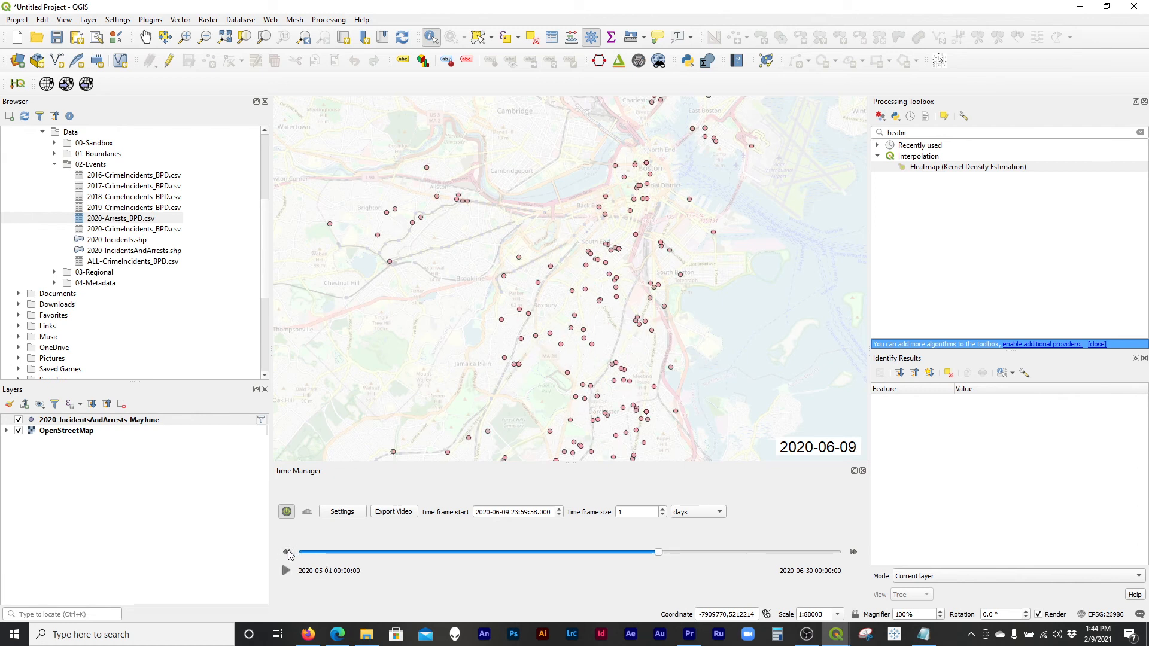
pyautogui.click(288, 553)
pyautogui.click(288, 553)
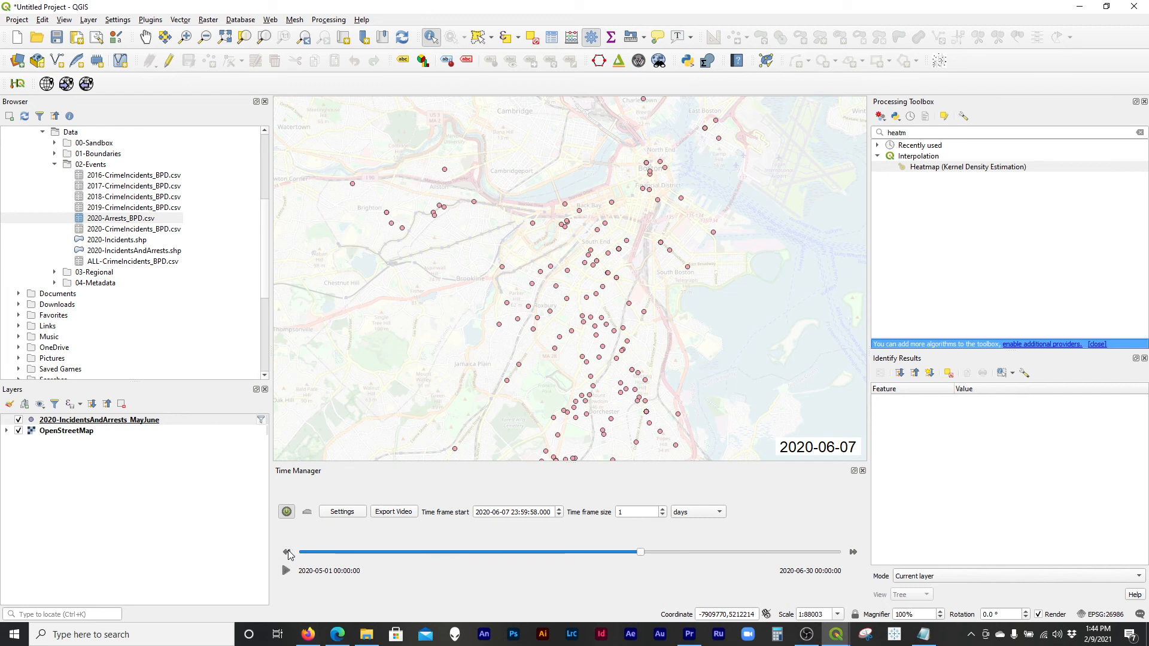
pyautogui.click(288, 553)
pyautogui.click(288, 552)
pyautogui.click(288, 552)
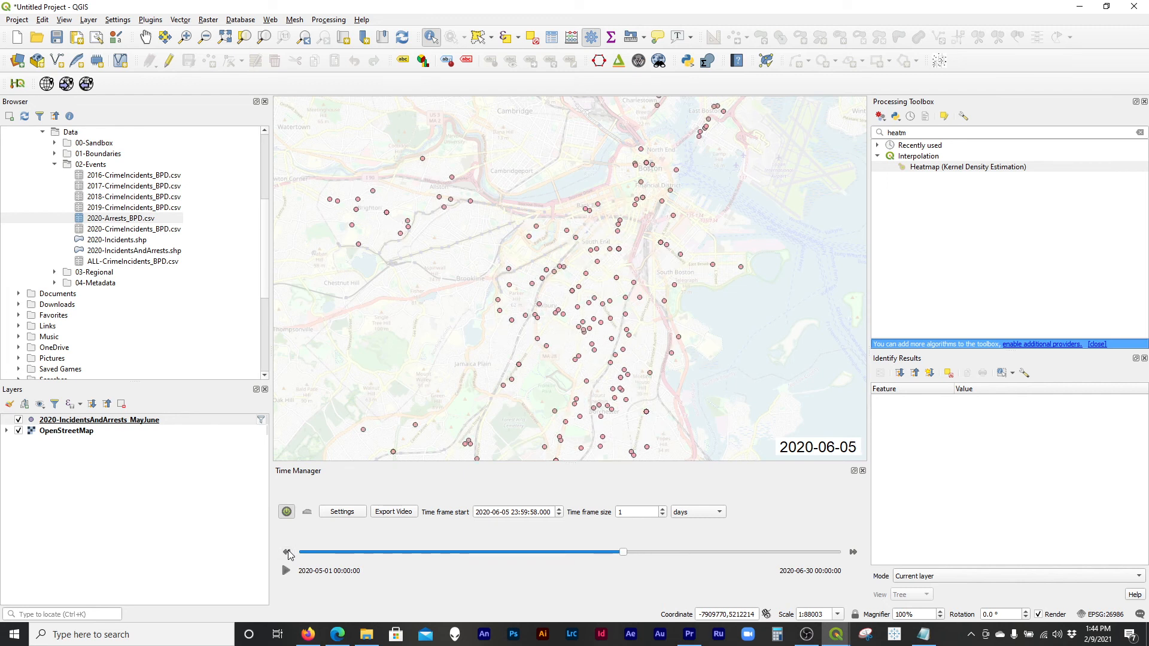
pyautogui.click(288, 553)
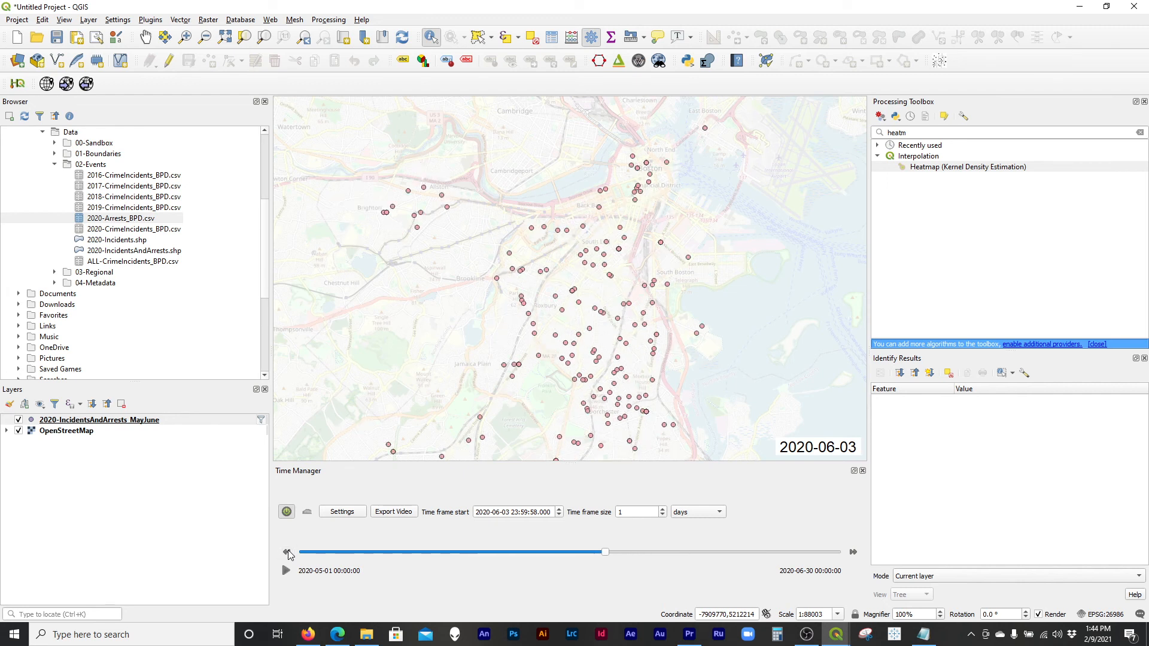
pyautogui.click(288, 552)
pyautogui.click(288, 553)
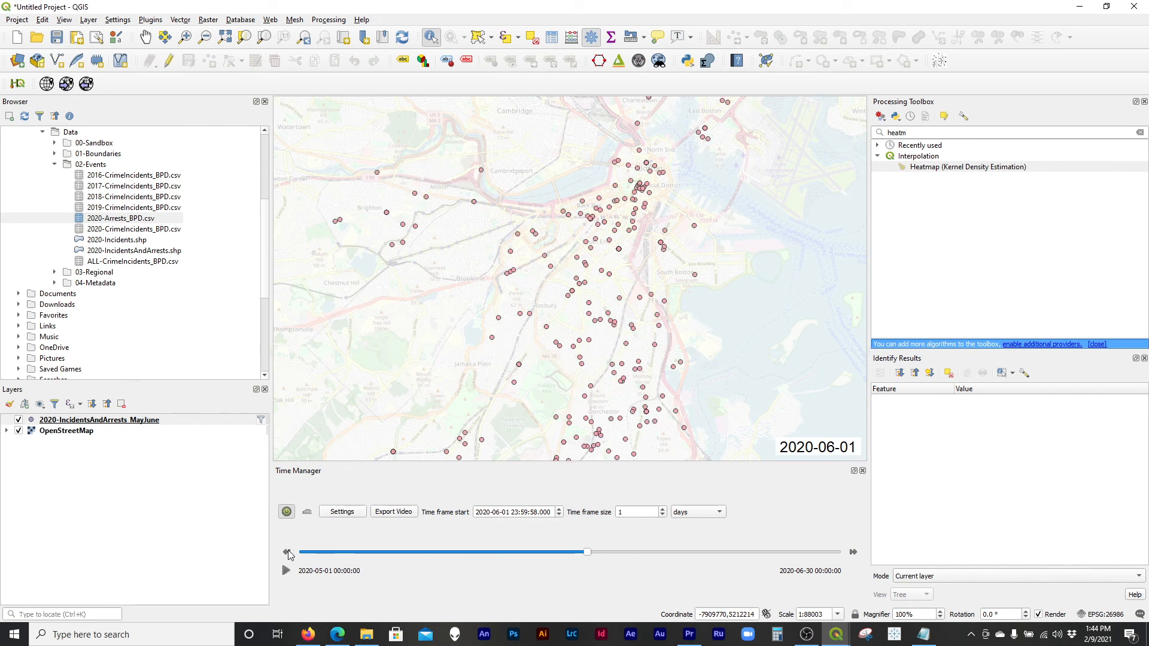
pyautogui.click(288, 553)
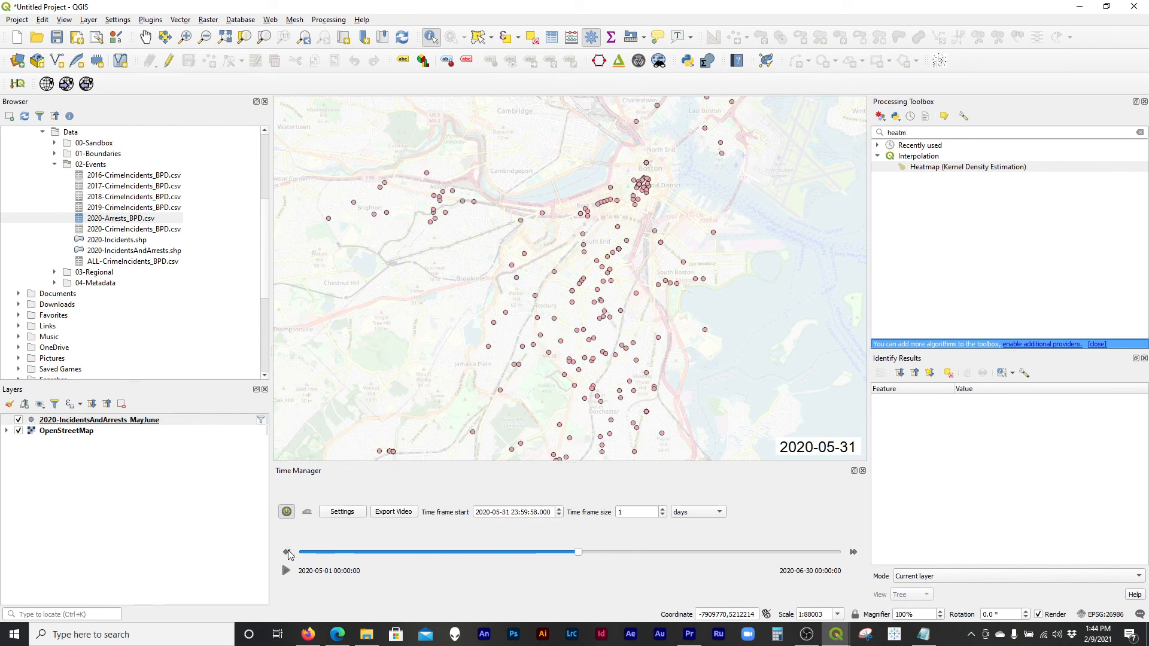
pyautogui.click(288, 552)
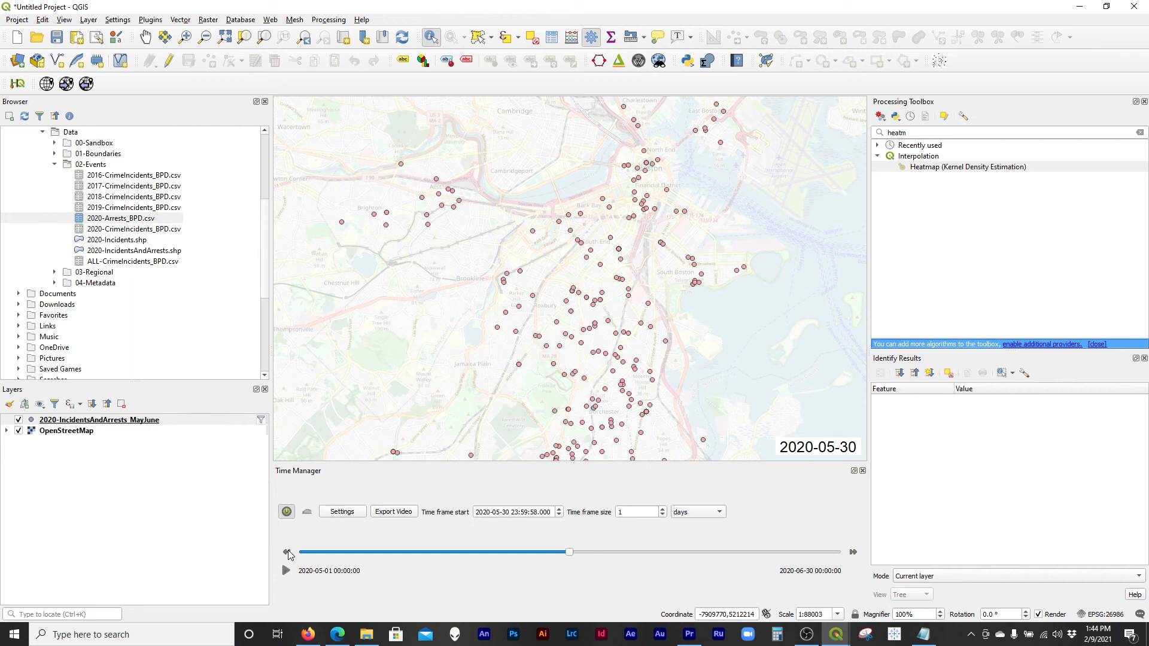
pyautogui.click(853, 554)
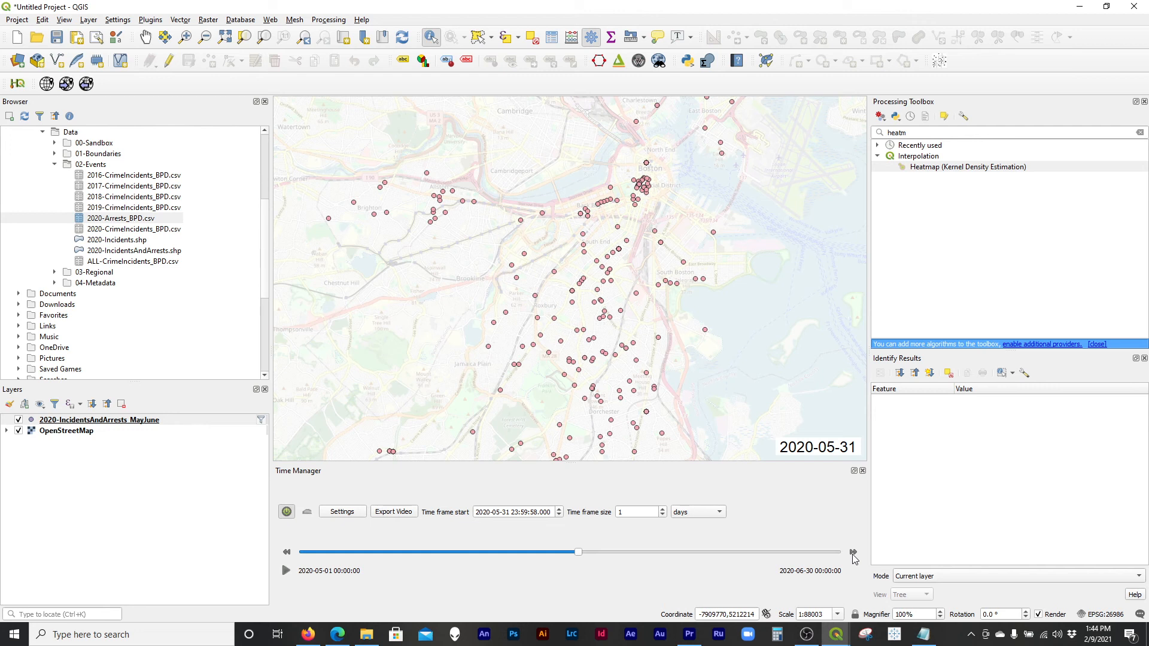
# Switch to Firefox, review the Workplan flowchart in Lucidchart, and return to QGIS.
pyautogui.moveTo(300, 641)
pyautogui.click(308, 635)
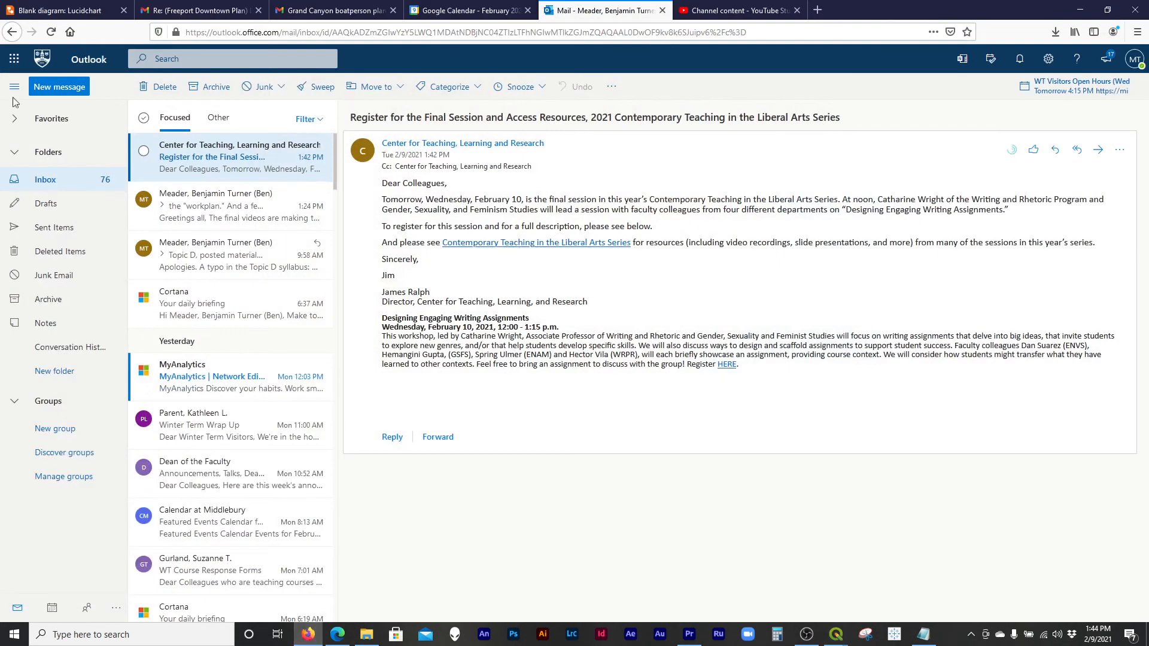
pyautogui.click(60, 11)
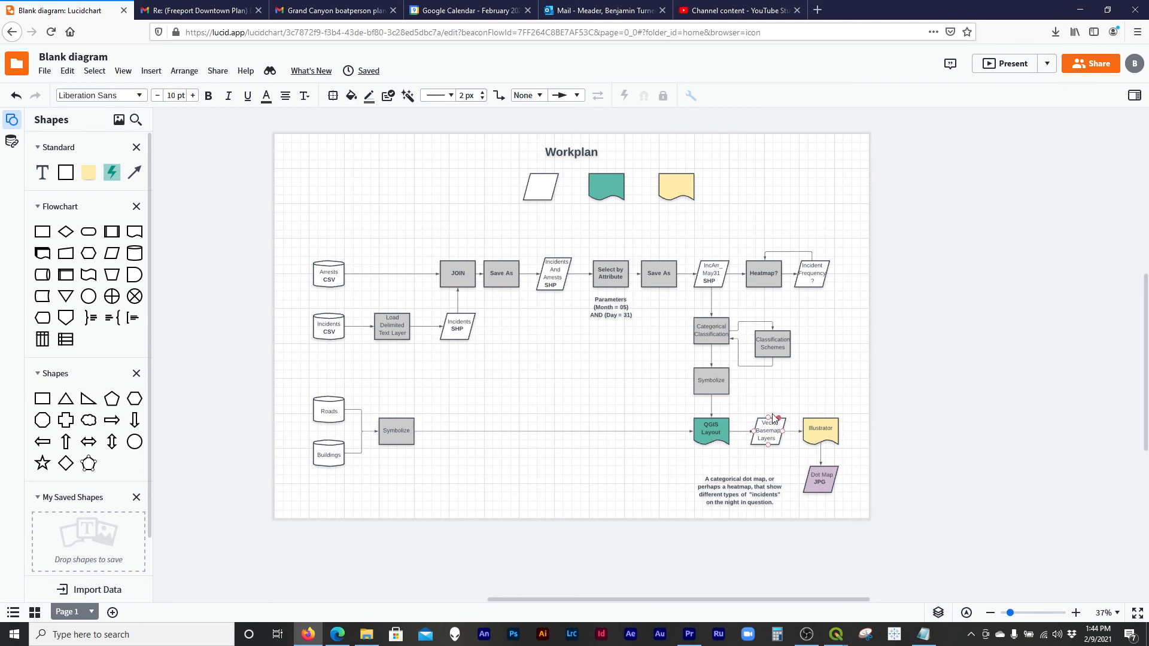
pyautogui.click(1080, 11)
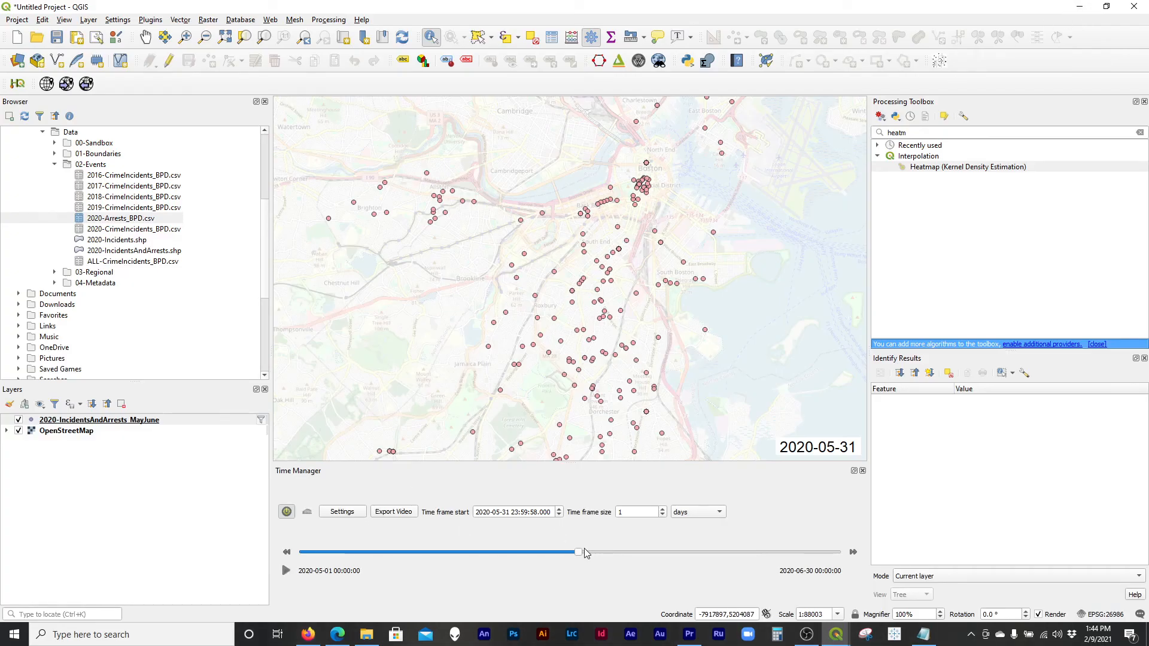
# Check Time Manager's video export options, including Frames only, and leave without exporting.
pyautogui.click(392, 512)
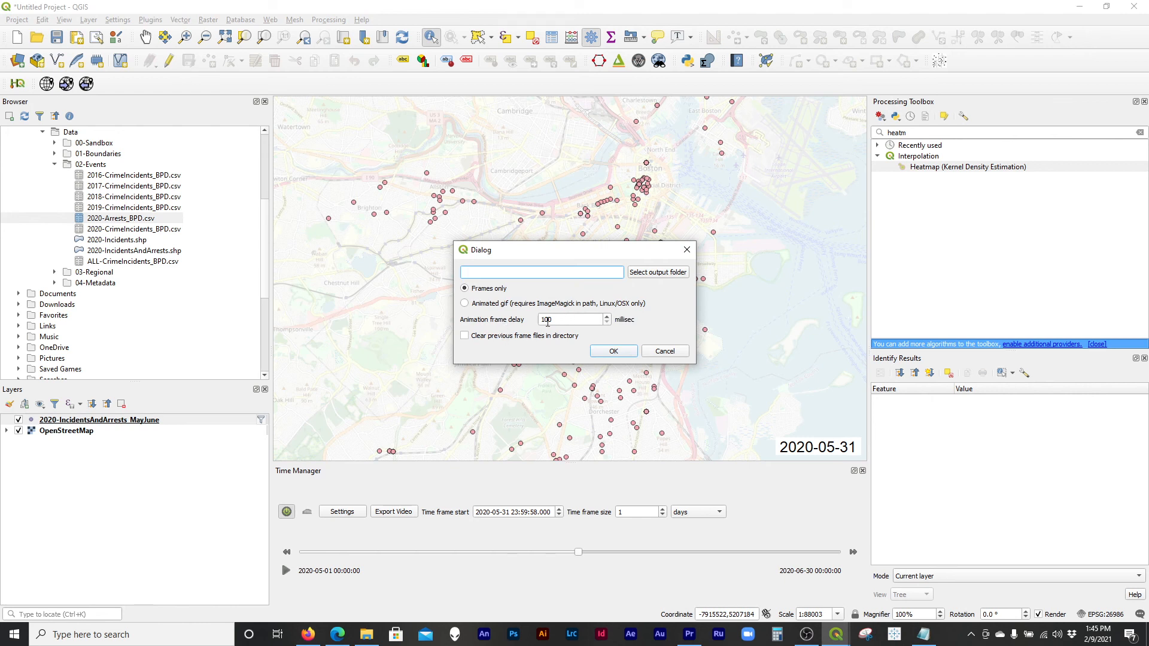
pyautogui.click(481, 293)
pyautogui.click(674, 355)
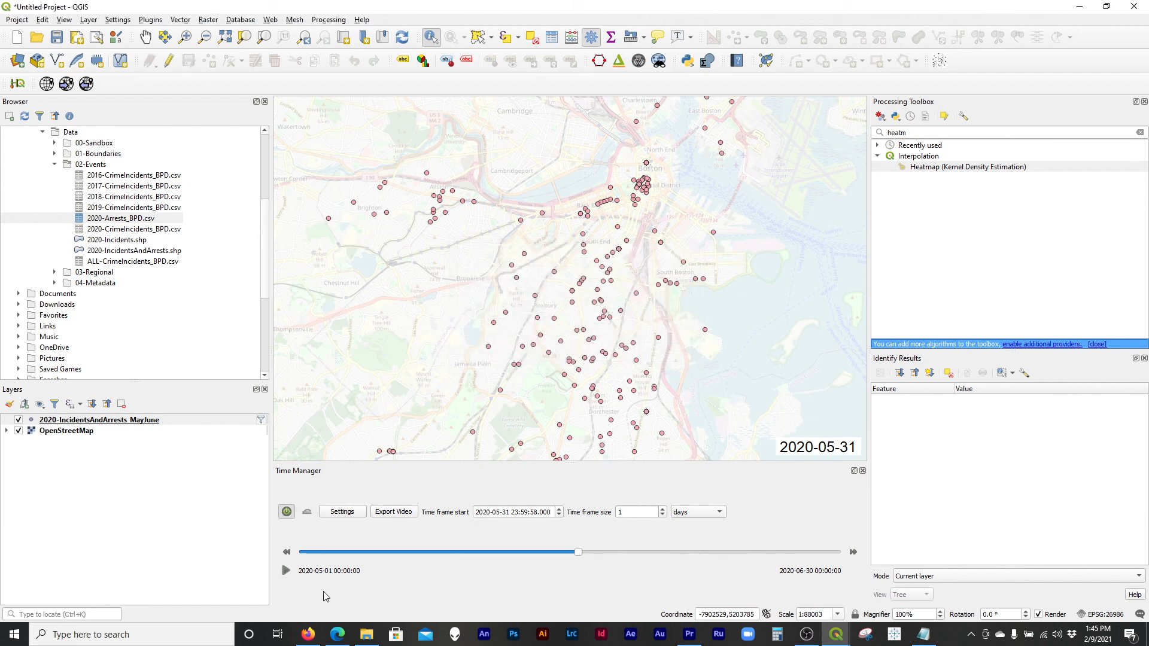
# Step the animation through the days around 2020-05-31 up to 2020-06-02 and return to 2020-05-31.
pyautogui.click(288, 552)
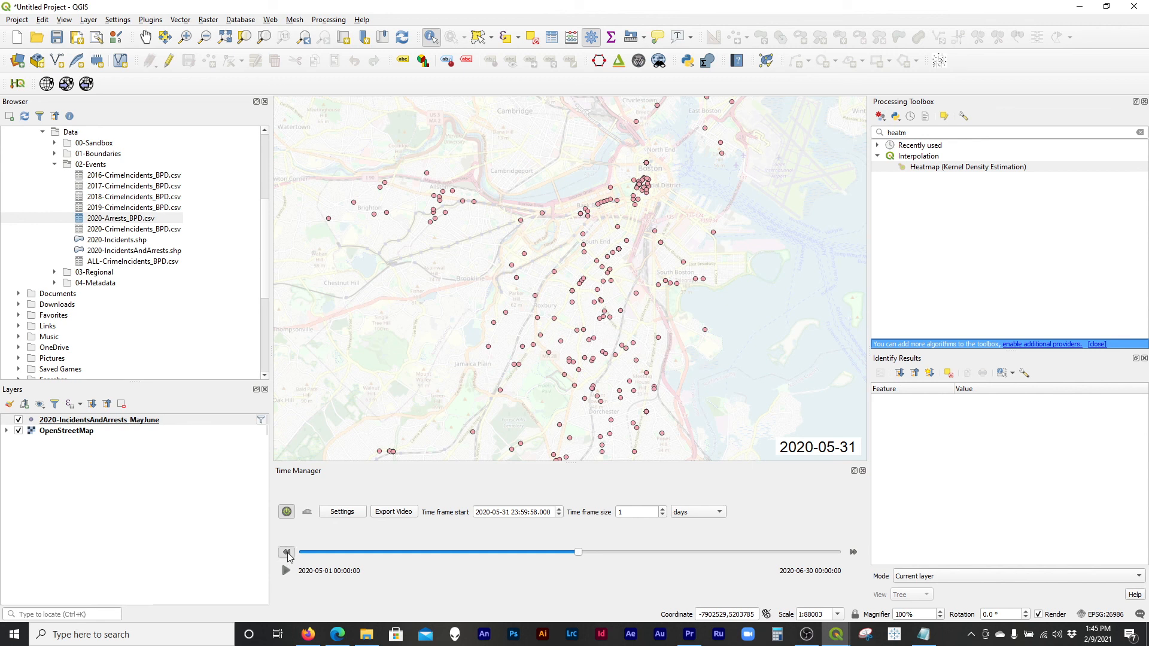
pyautogui.click(854, 552)
pyautogui.click(854, 552)
pyautogui.click(854, 552)
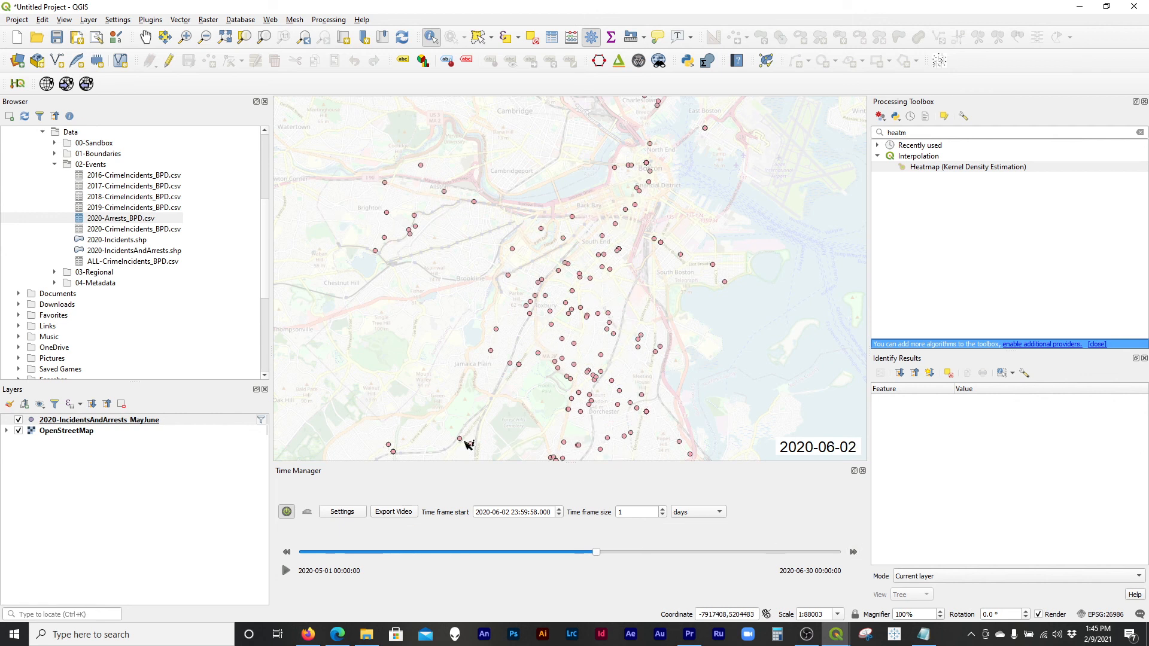
pyautogui.click(119, 422)
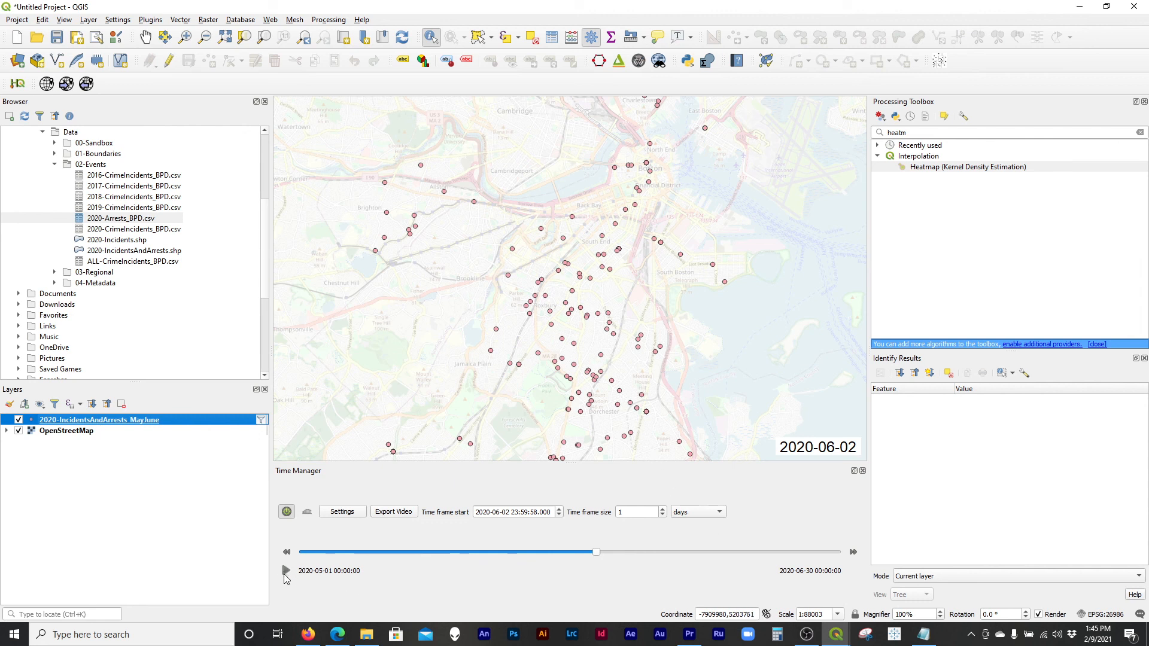
pyautogui.click(290, 555)
pyautogui.click(290, 554)
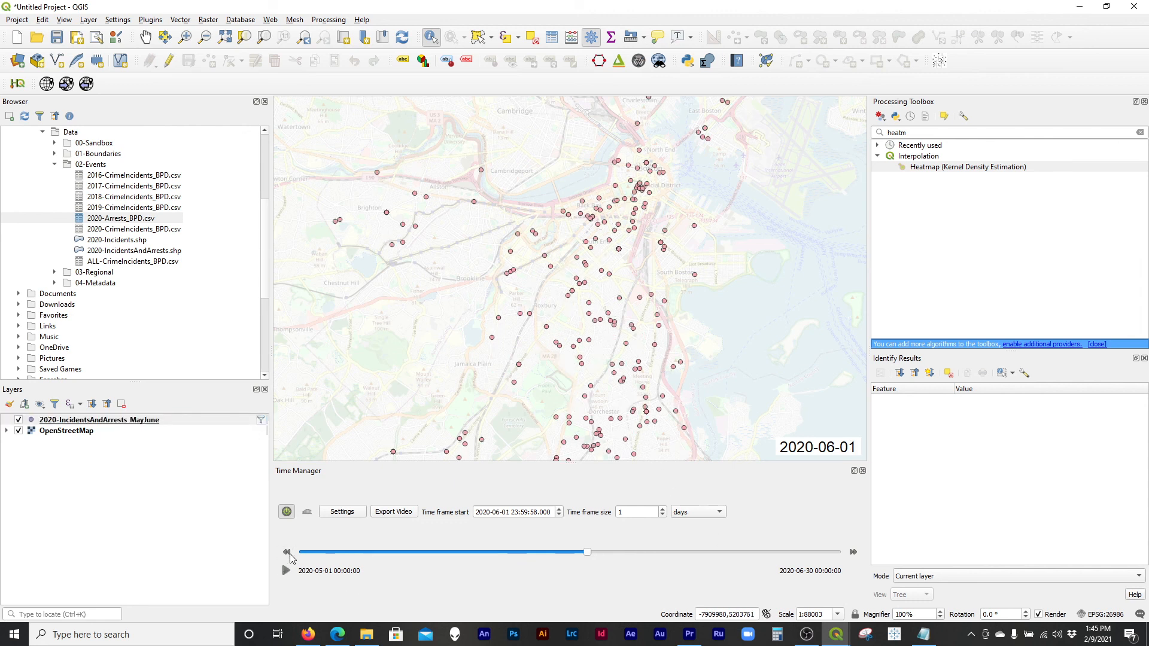
pyautogui.click(290, 554)
# Open the symbology properties of the 2020-IncidentsAndArrests_MayJune layer and switch the renderer to Categorized.
pyautogui.click(147, 420)
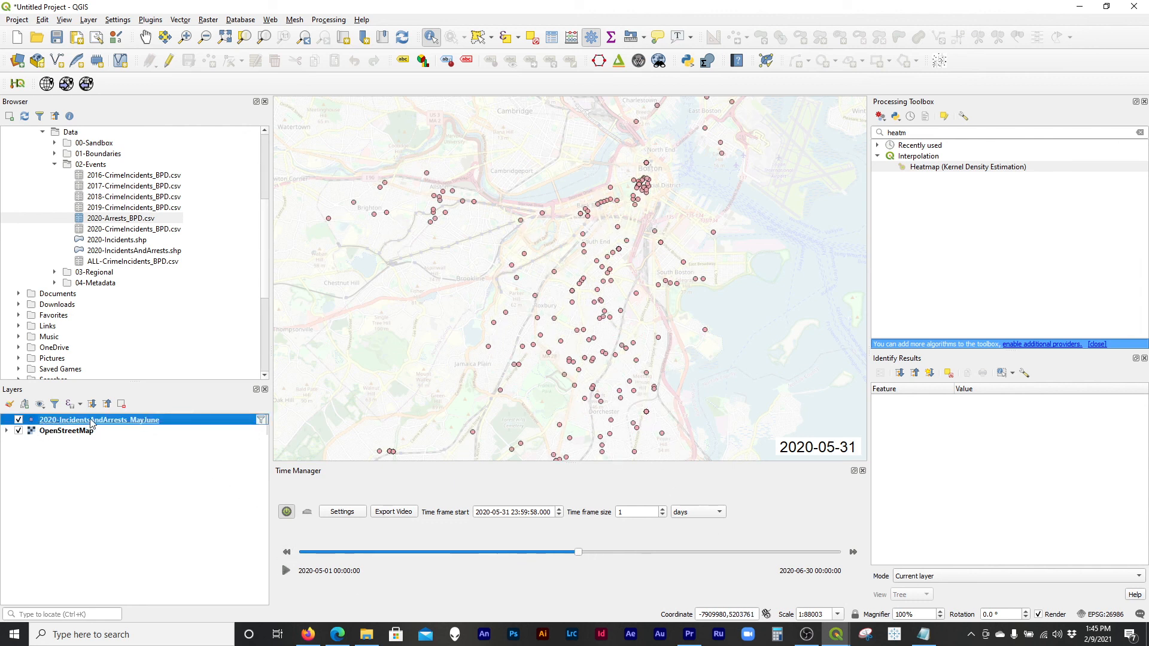
pyautogui.doubleClick(64, 421)
pyautogui.click(323, 125)
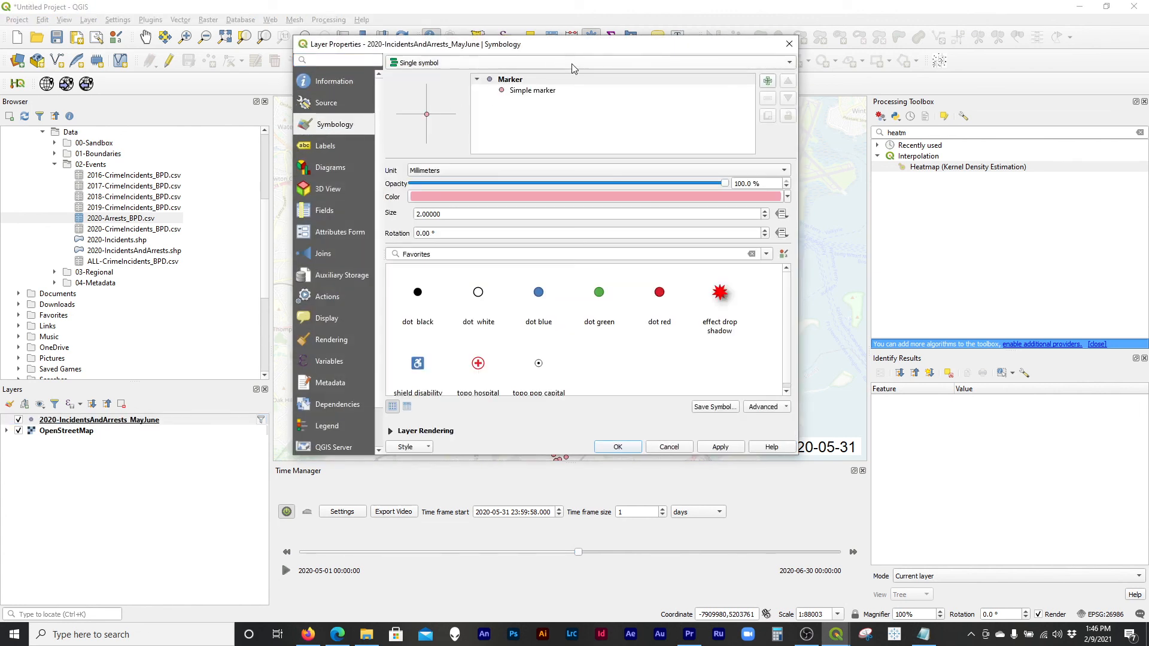
pyautogui.click(684, 66)
pyautogui.click(682, 75)
# Classify the points by the OFFENSE_DE field with random colors and apply the symbology to the layer.
pyautogui.click(771, 80)
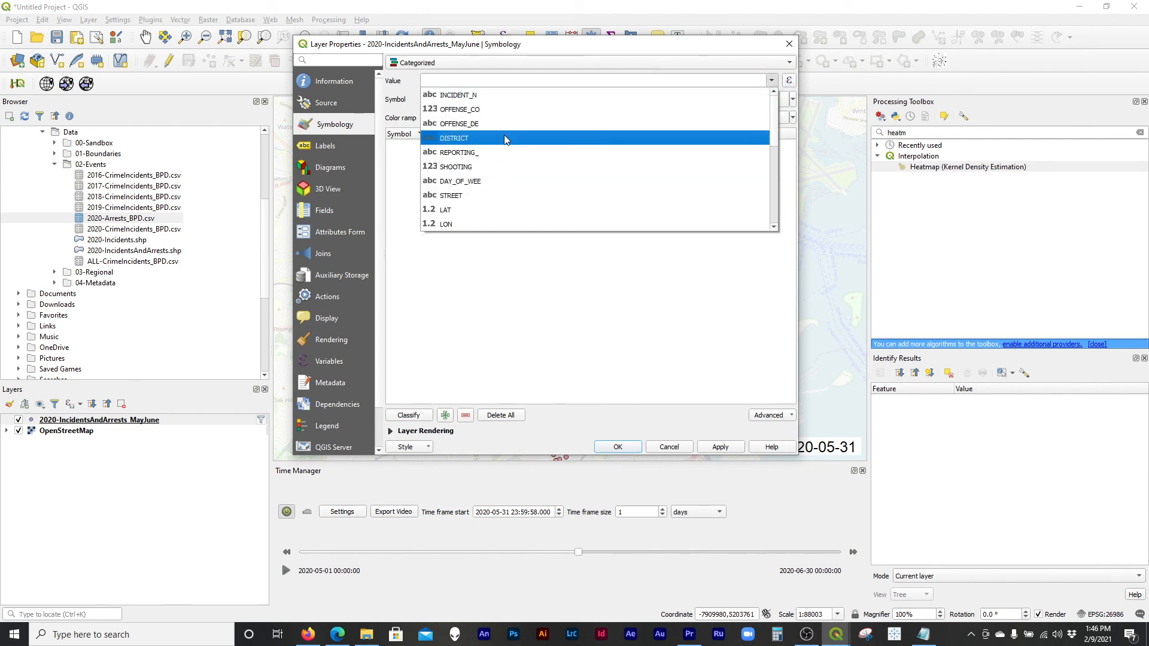
pyautogui.scroll(-5, 516, 192)
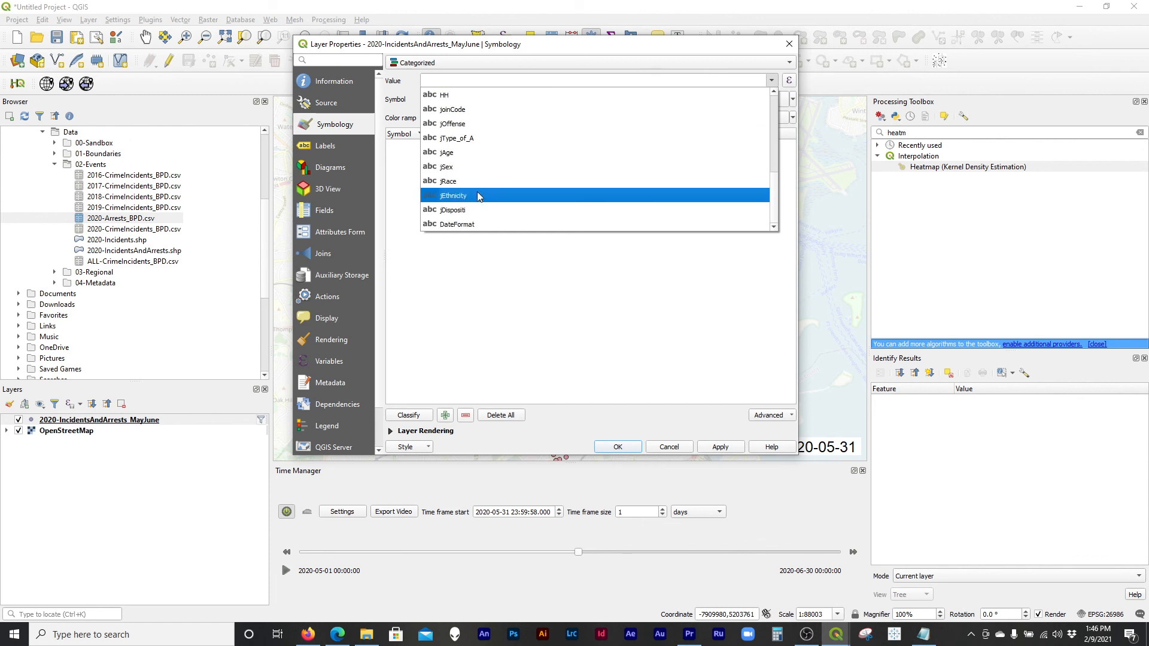
pyautogui.scroll(2, 515, 168)
pyautogui.scroll(3, 519, 171)
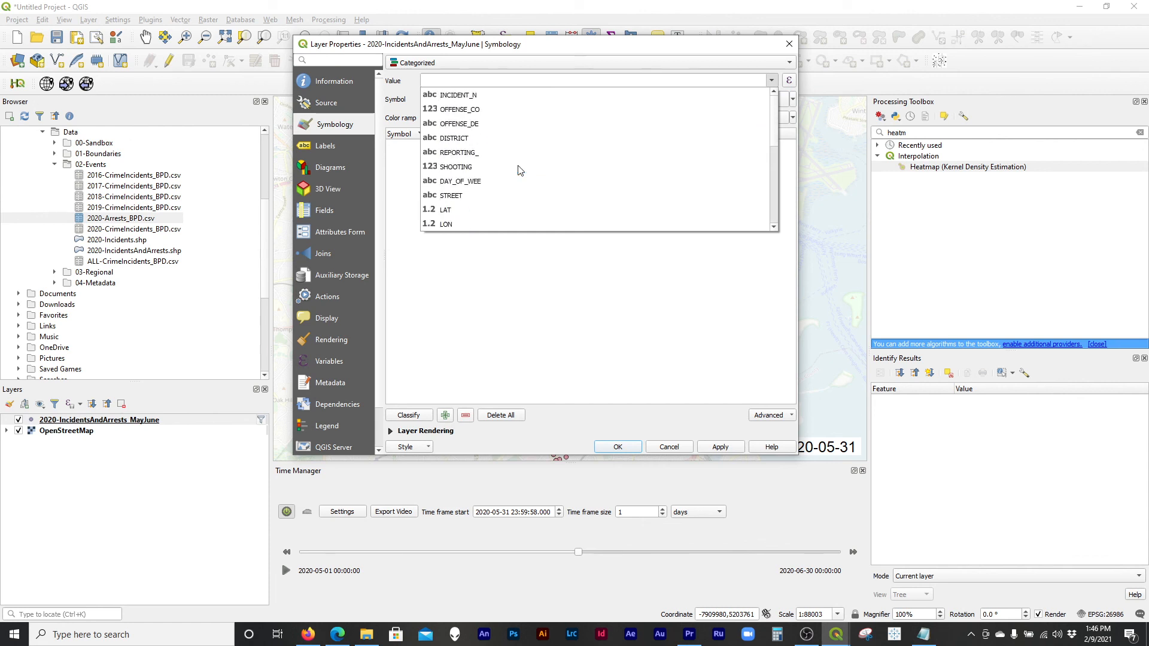
pyautogui.click(500, 121)
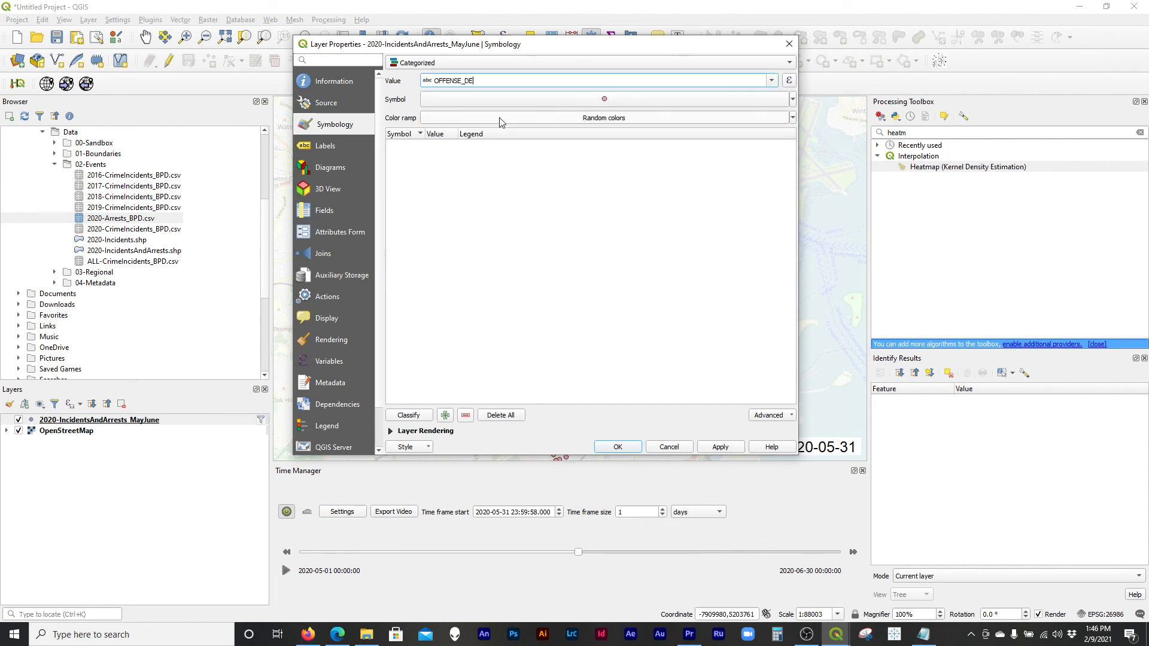
pyautogui.click(425, 417)
pyautogui.click(729, 453)
pyautogui.click(626, 448)
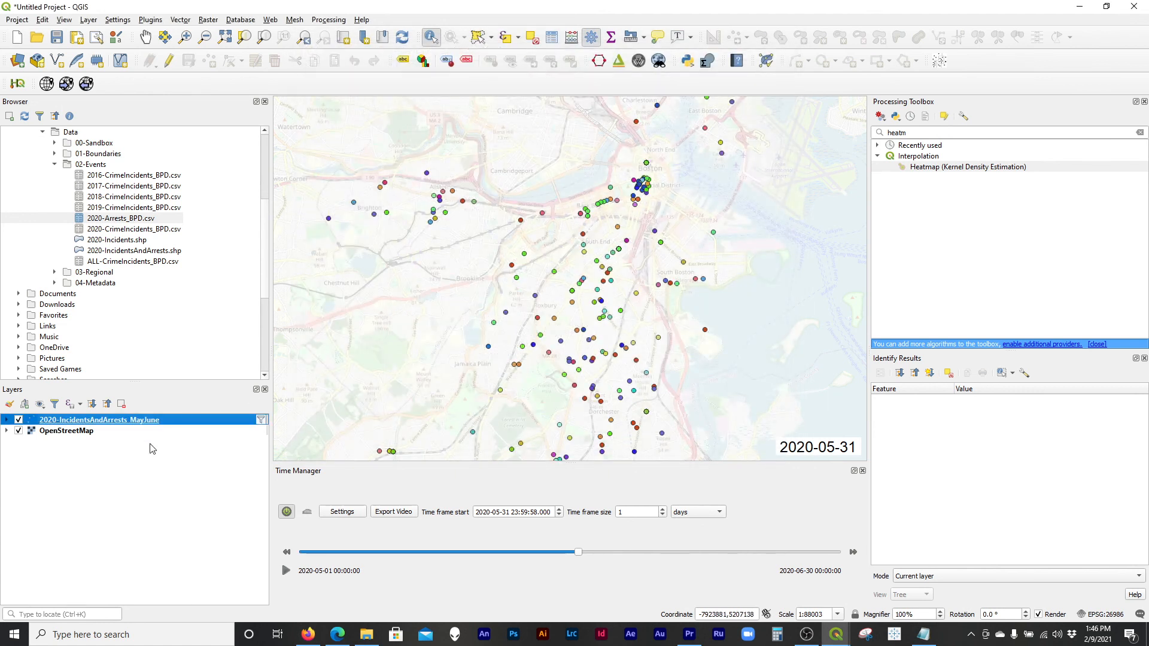
# Expand the layer's legend and review its list of offense categories.
pyautogui.click(7, 421)
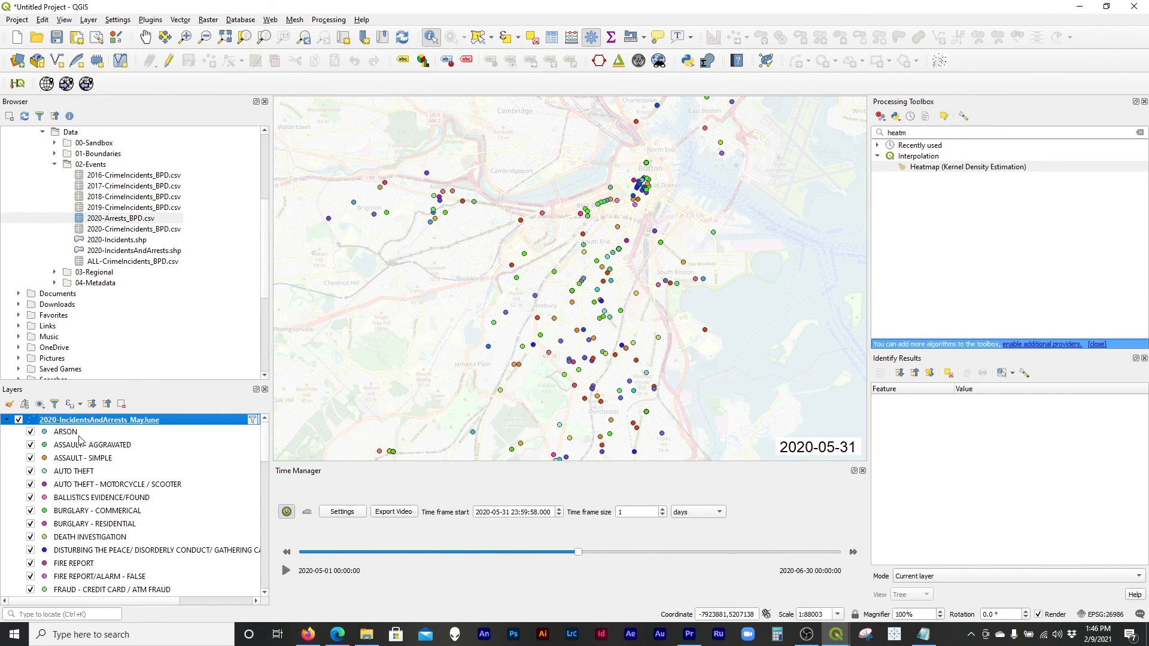
pyautogui.scroll(-6, 80, 442)
pyautogui.scroll(-2, 80, 441)
pyautogui.scroll(8, 90, 443)
# Step the categorized animation forward to 2020-06-03 and back to 2020-06-01.
pyautogui.click(853, 553)
pyautogui.click(853, 553)
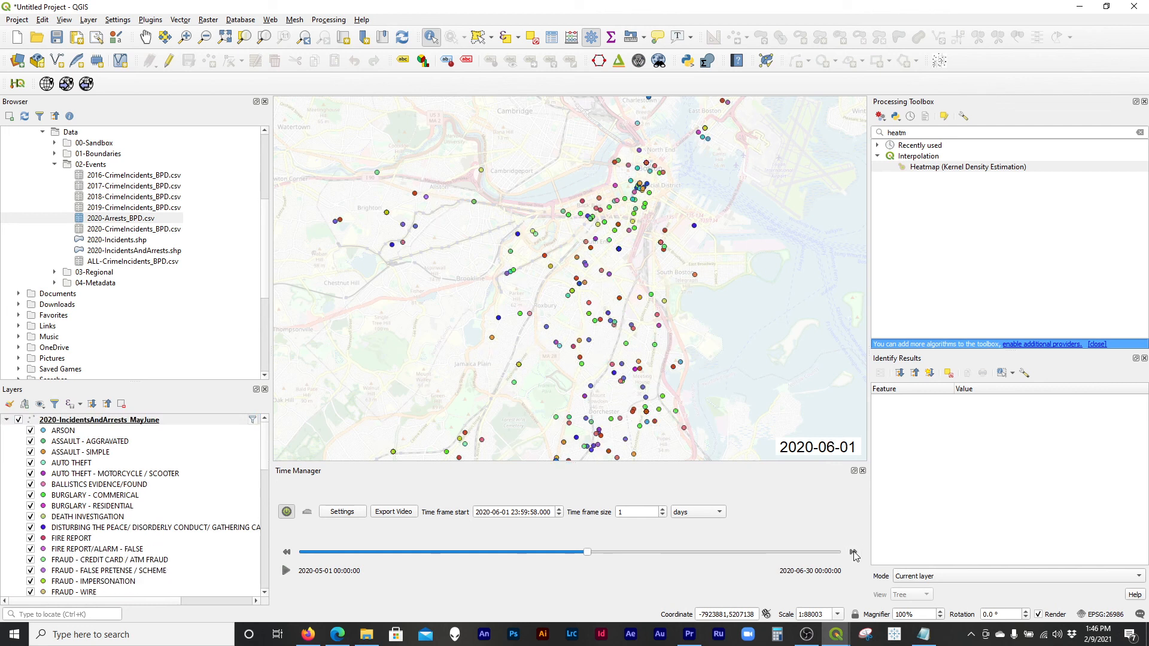
pyautogui.click(853, 553)
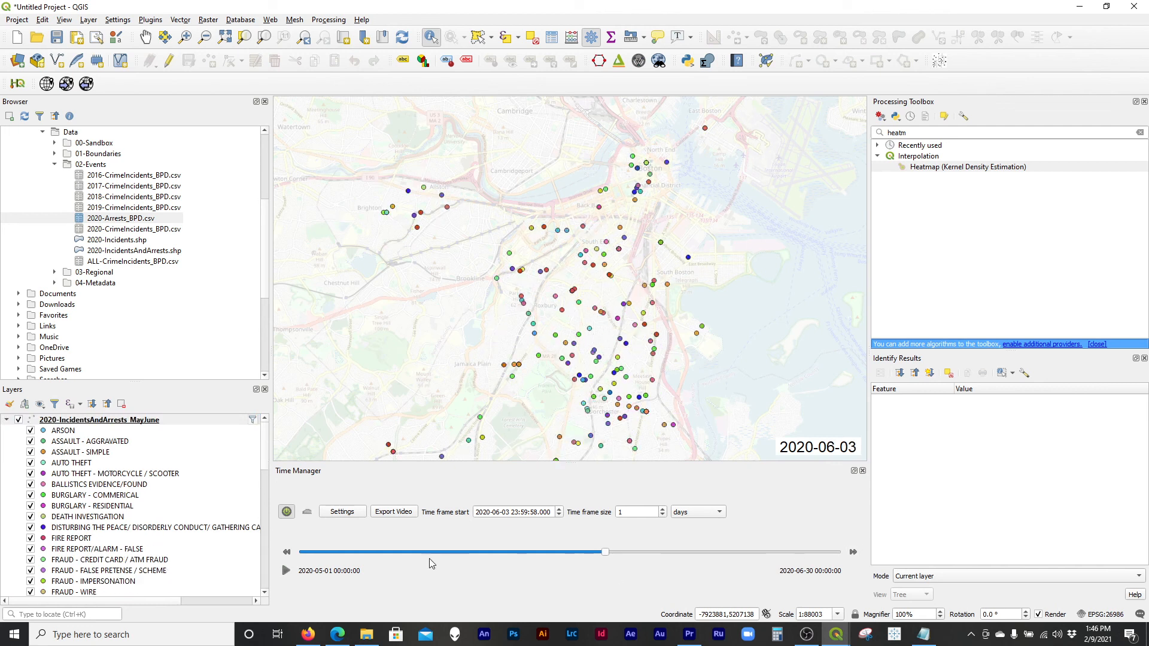
pyautogui.click(288, 553)
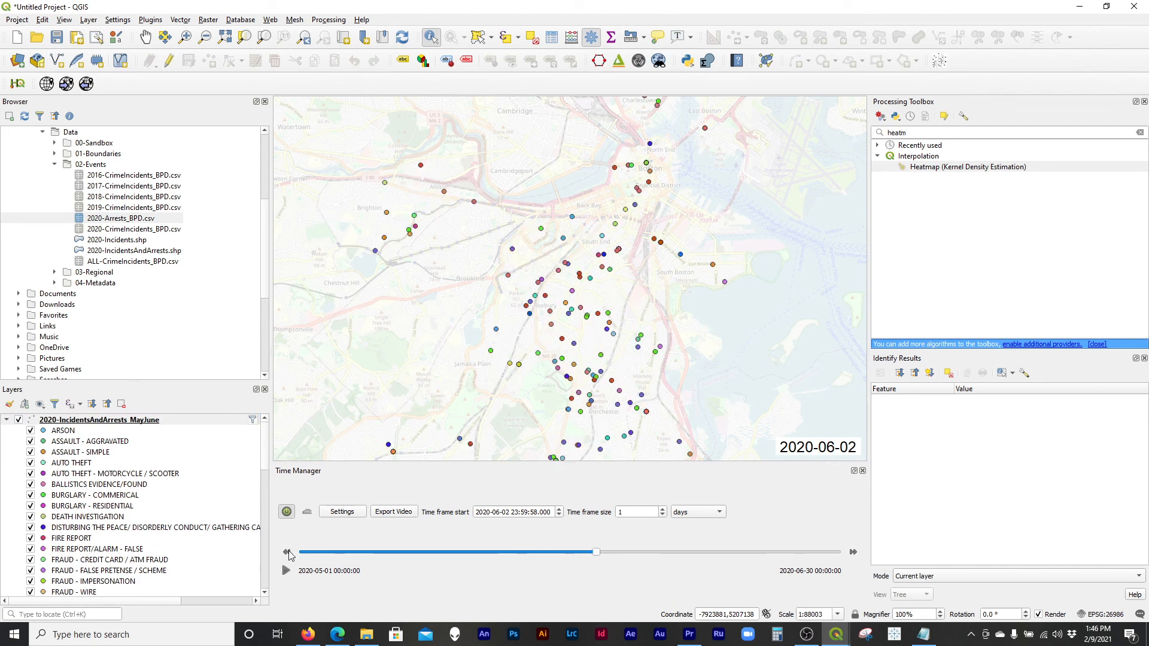
pyautogui.click(288, 552)
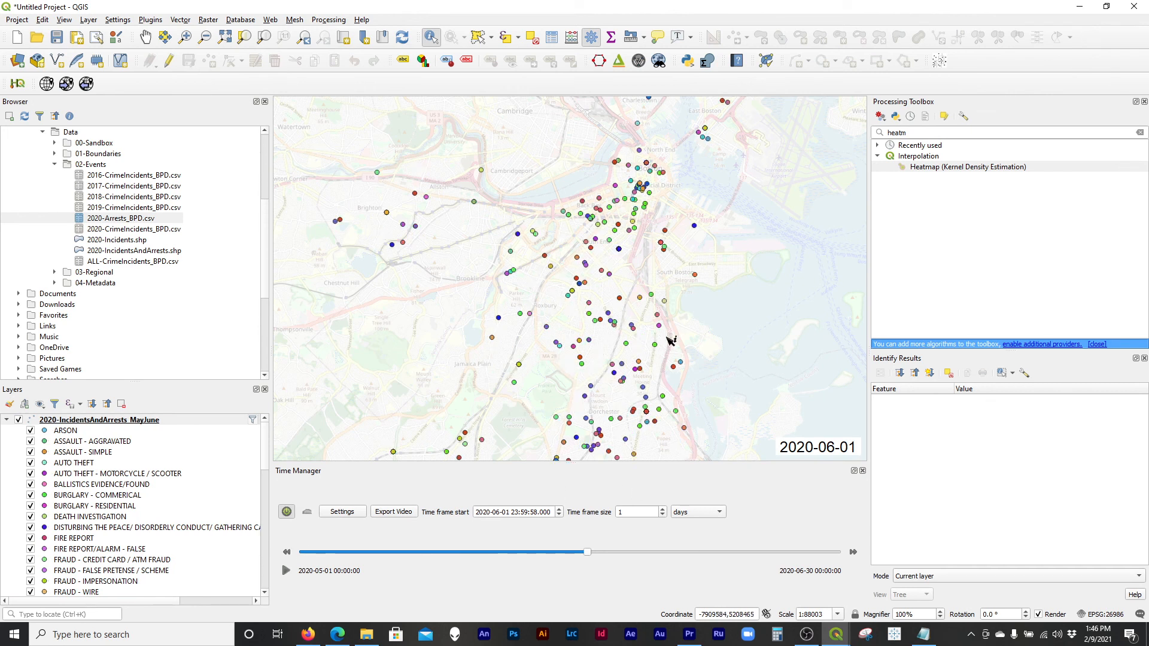